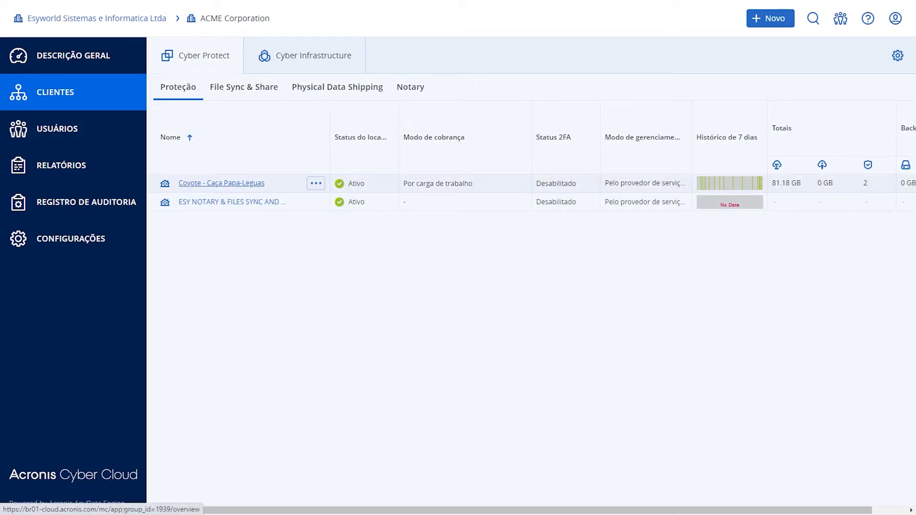
Open the Coyote - Caça Papa-Leguas customer and examine its protection usage, from totals and standard protection through advanced packs to cloud storage.
click(222, 183)
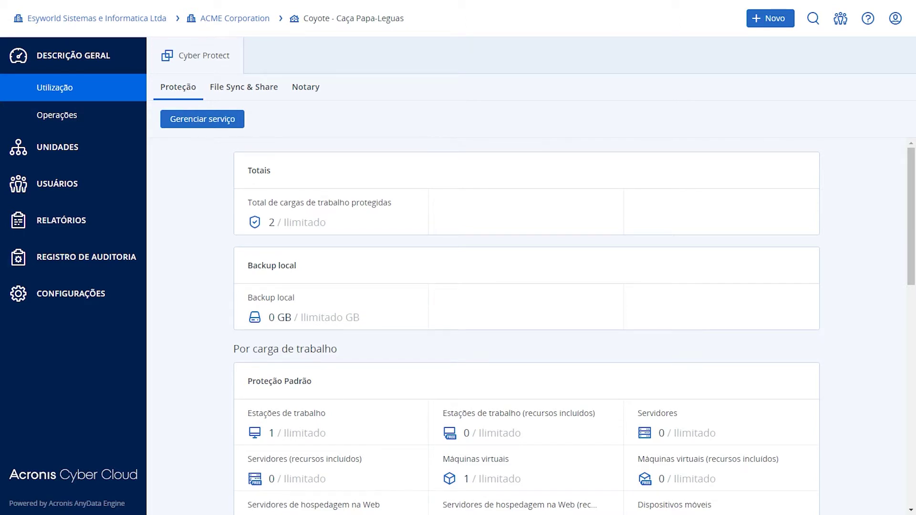
scroll(527, 324, down, 1)
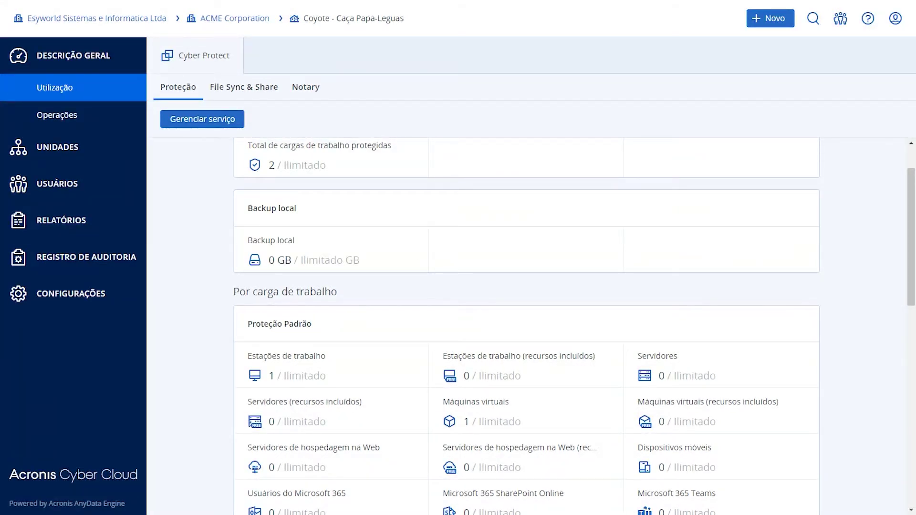
scroll(527, 324, down, 2)
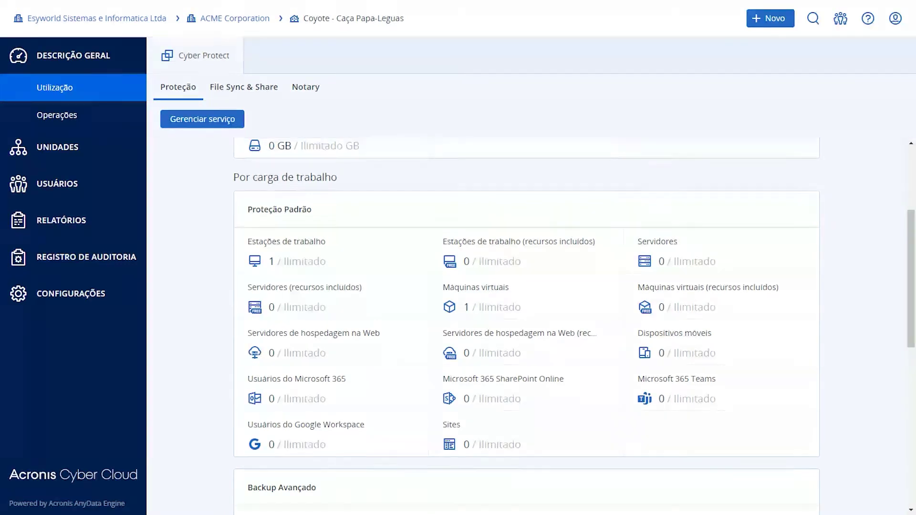
scroll(526, 324, down, 3)
scroll(526, 324, up, 6)
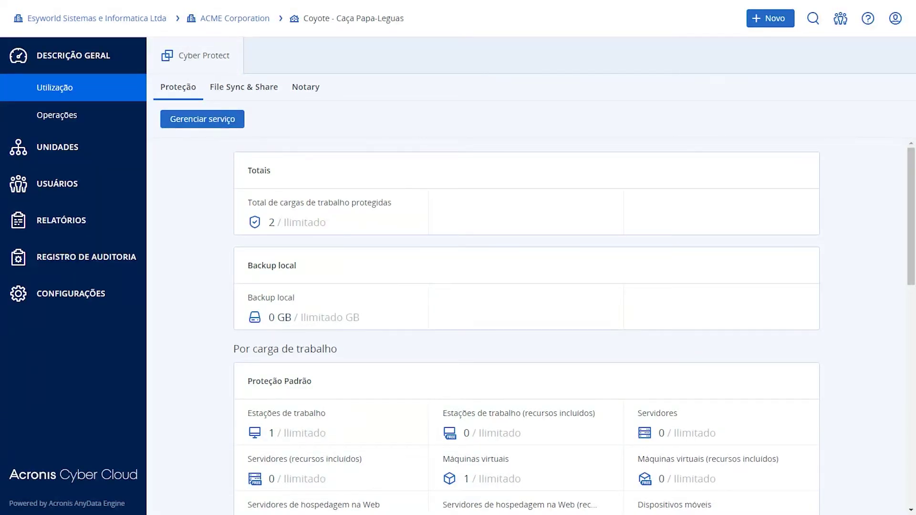
scroll(526, 324, down, 8)
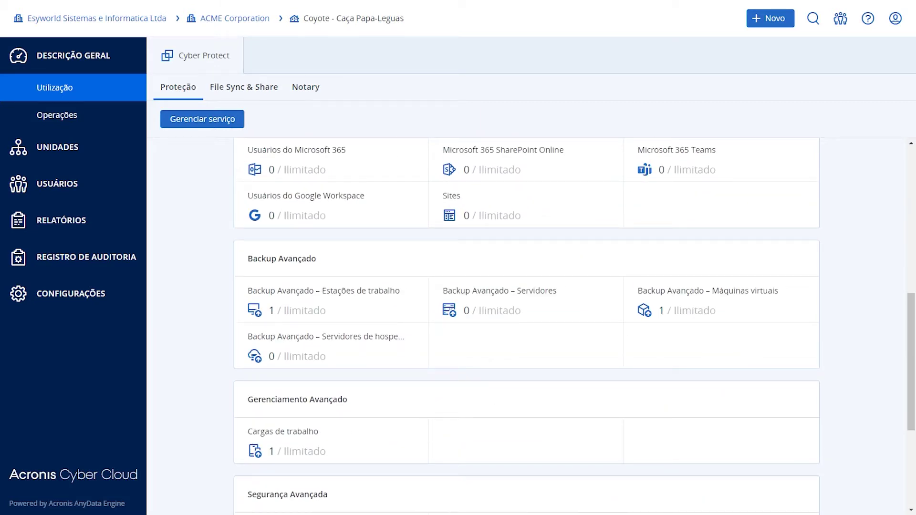
scroll(526, 325, down, 2)
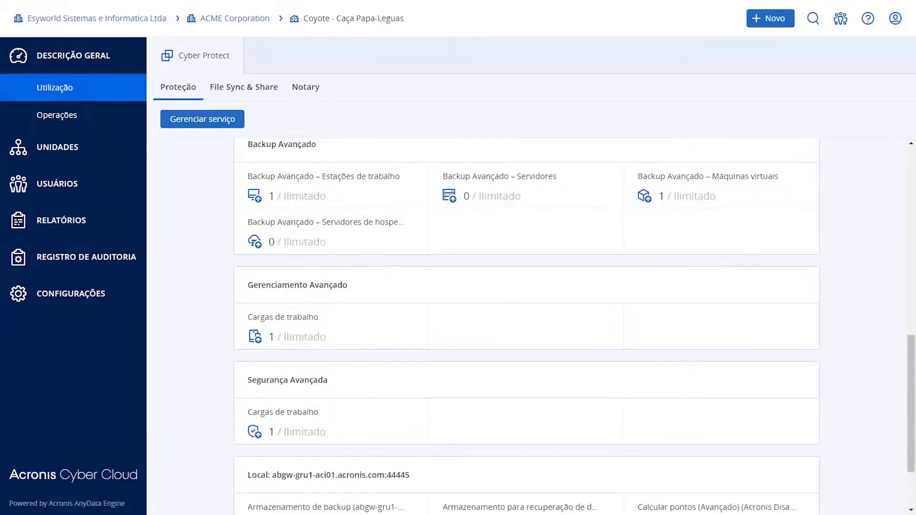
scroll(526, 325, down, 1)
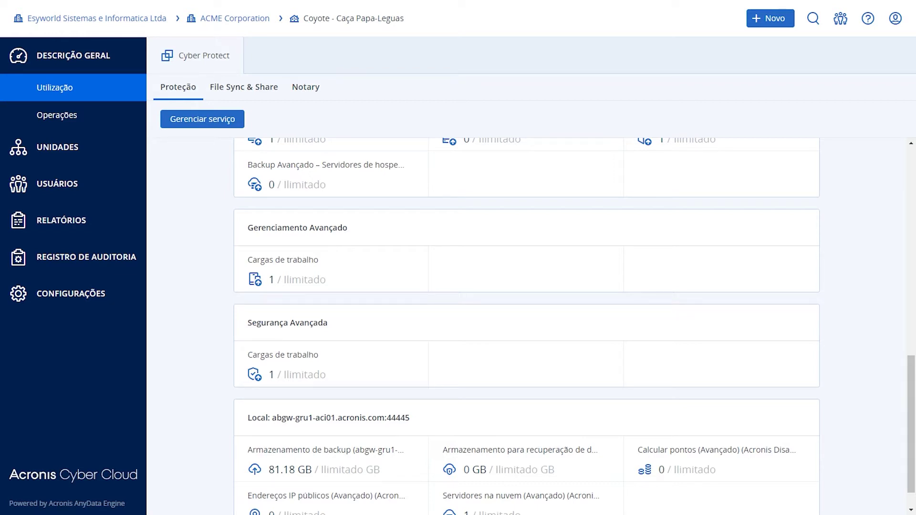
scroll(526, 324, down, 1)
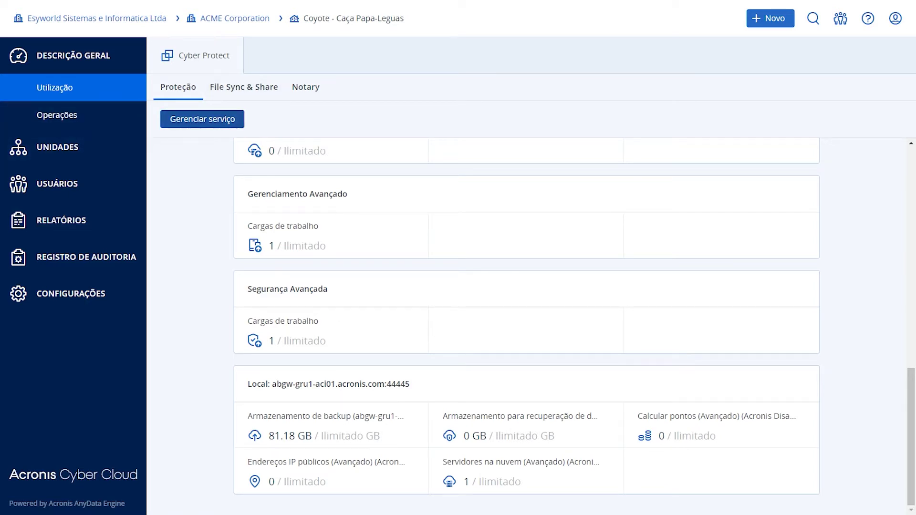
Open the customer's protection service console at its overview dashboard and check which customers can be selected.
click(202, 118)
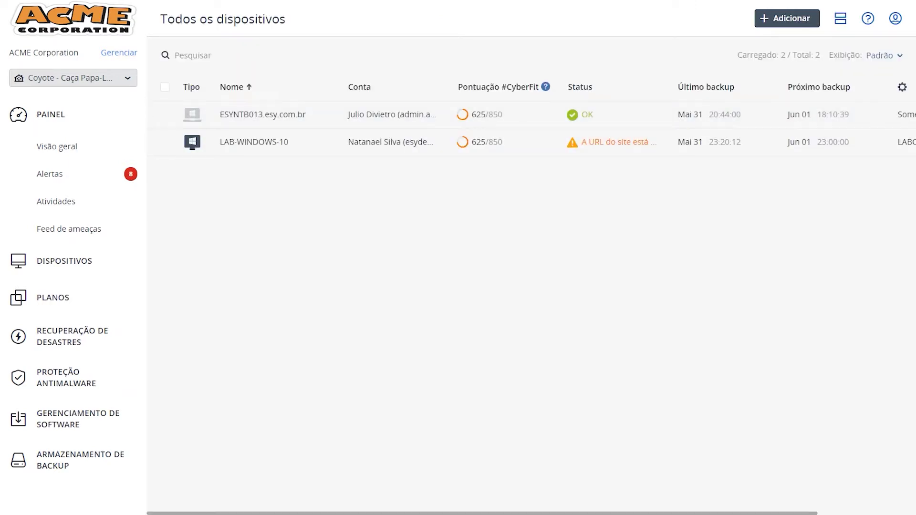
click(57, 146)
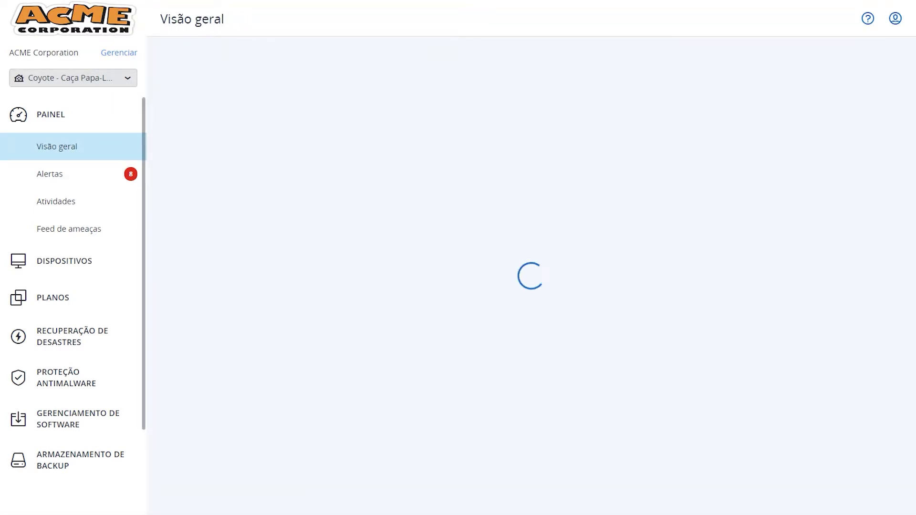
click(73, 77)
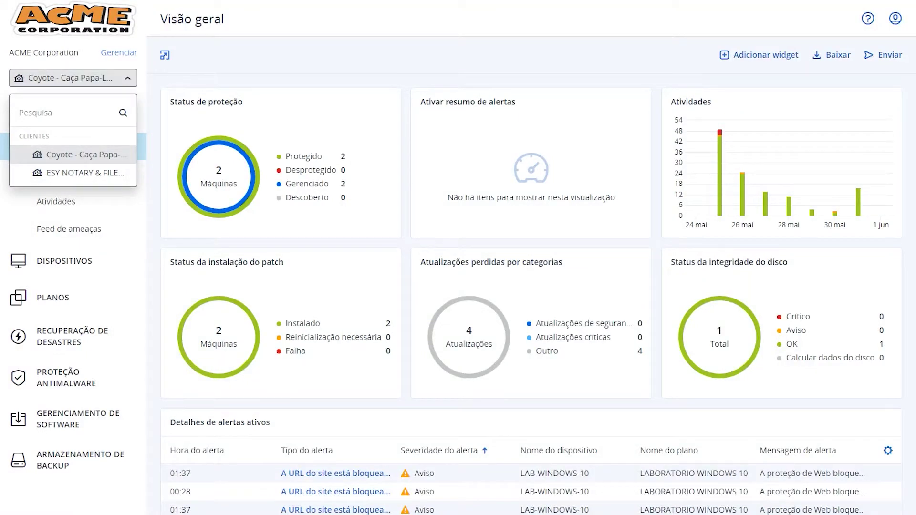
key(Escape)
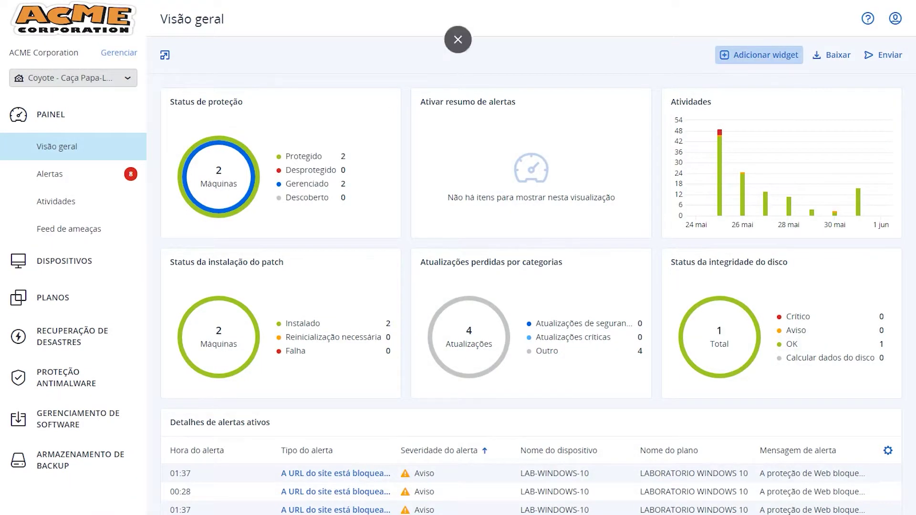
Browse the catalogue of widgets available for the overview dashboard and close it without adding any.
click(759, 55)
scroll(458, 214, down, 3)
scroll(457, 215, down, 4)
scroll(458, 215, up, 7)
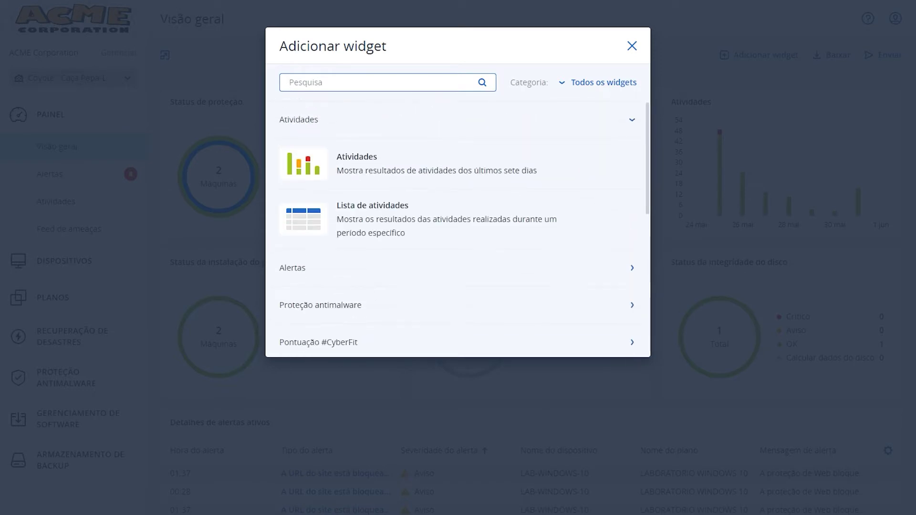
click(632, 46)
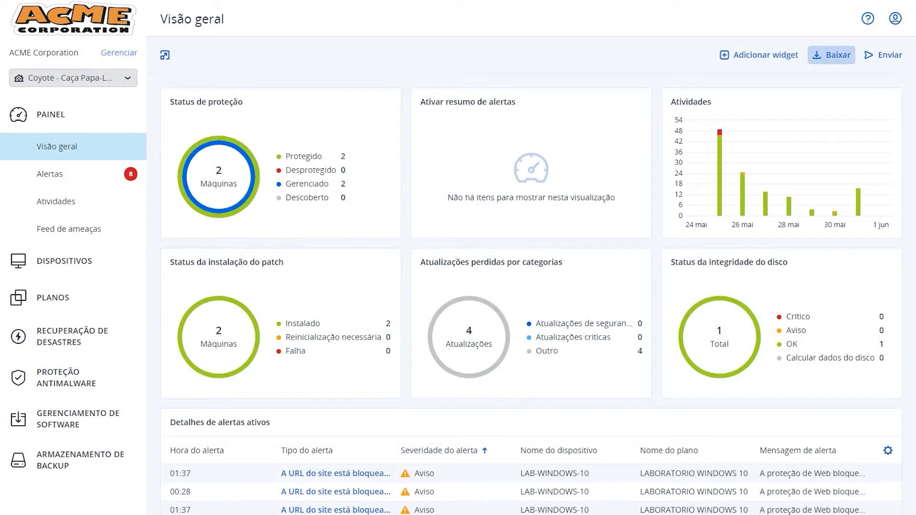
Check the dashboard's download formats and its send form, and close the form without sending.
click(831, 55)
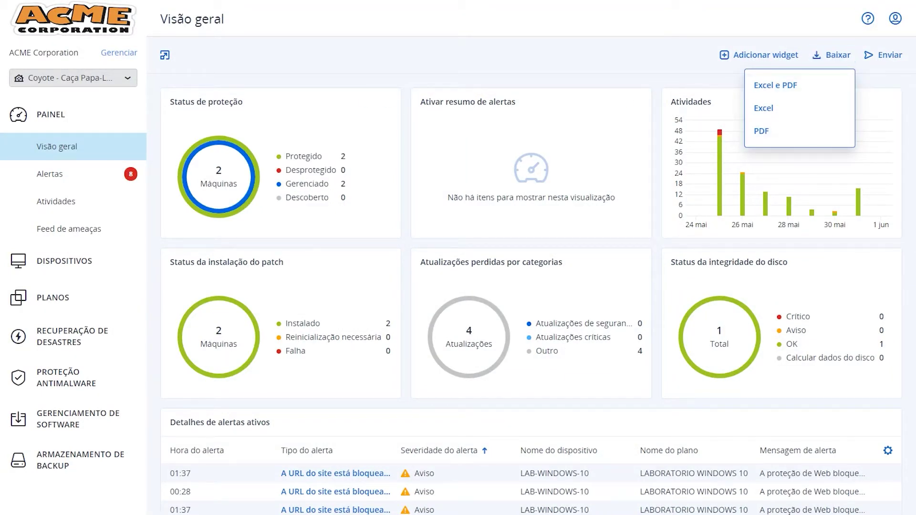
click(883, 55)
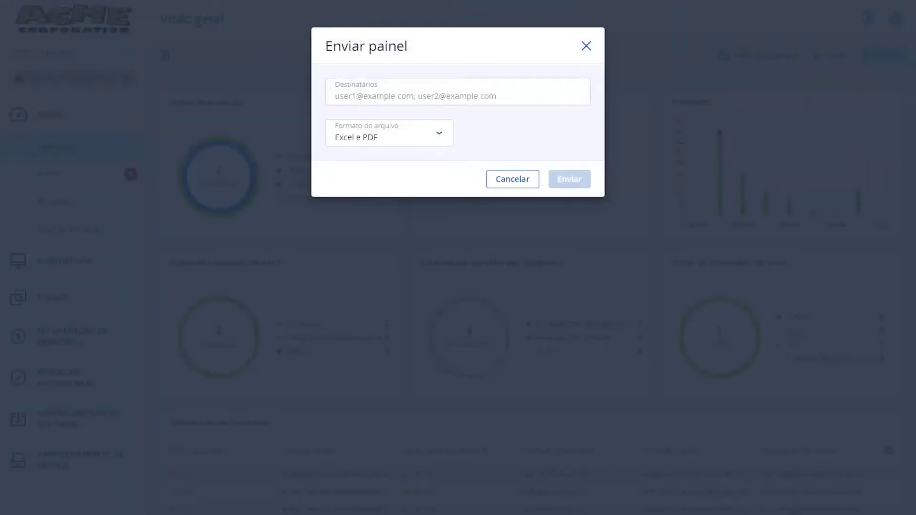
click(586, 46)
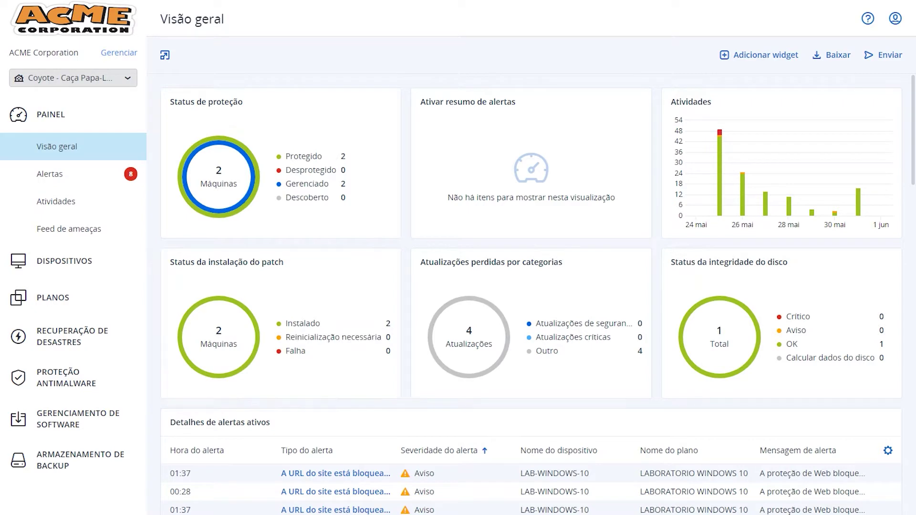
Look through the overview dashboard's alert, #CyberFit score, device, vulnerability and location widgets.
scroll(531, 348, down, 15)
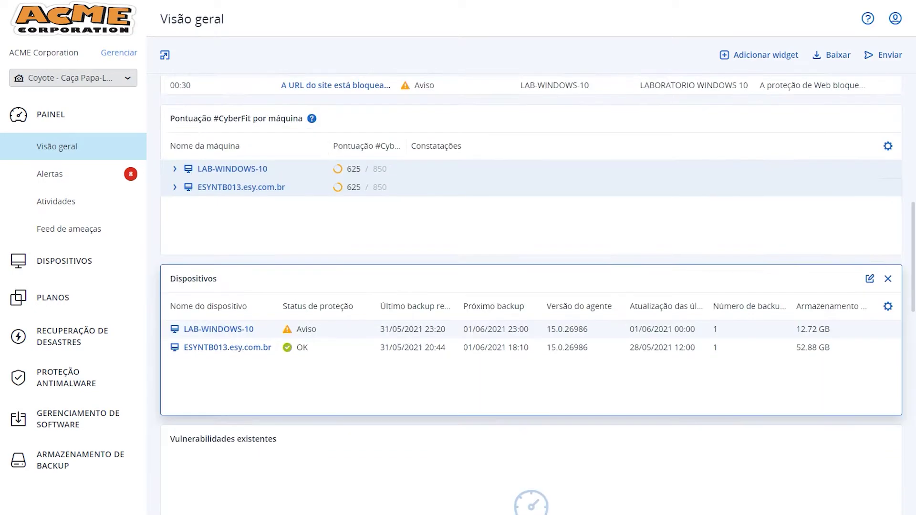
scroll(531, 348, up, 17)
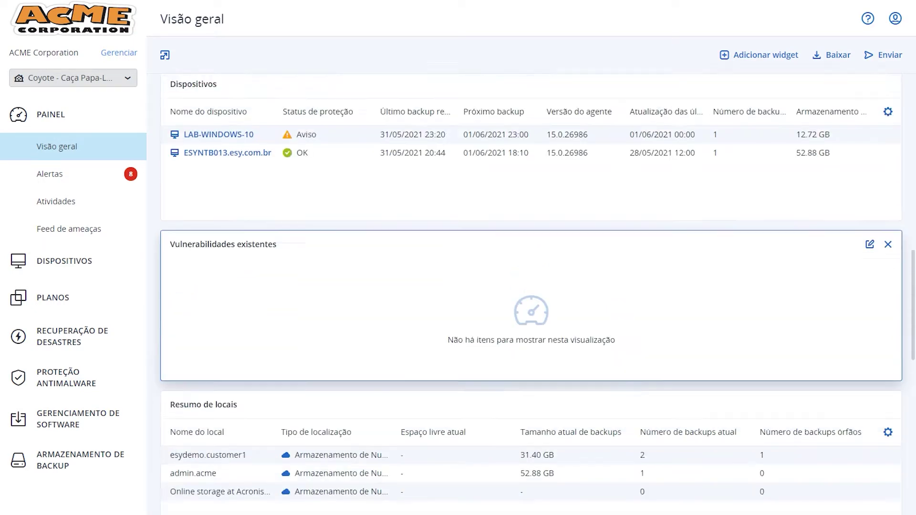
Open the Cyber Protection help documentation, look through its table of contents, leave full screen and return to the console.
click(868, 18)
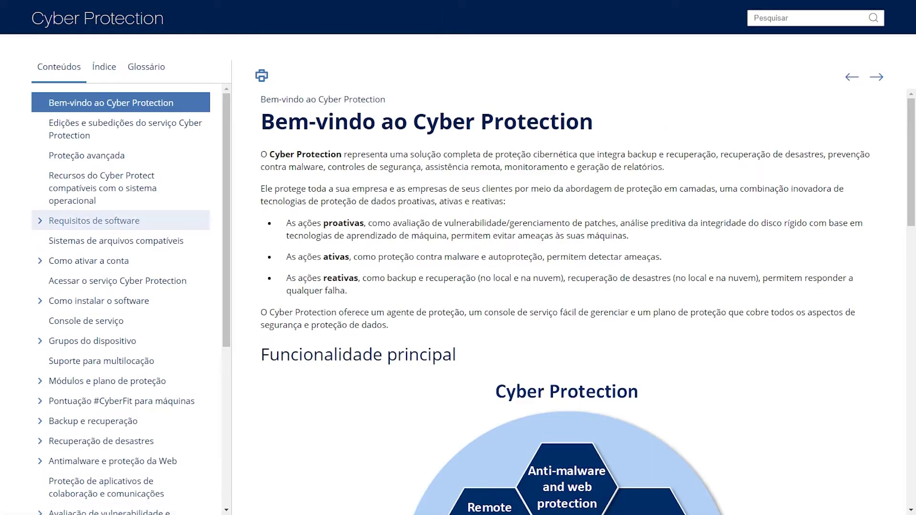
scroll(119, 215, down, 5)
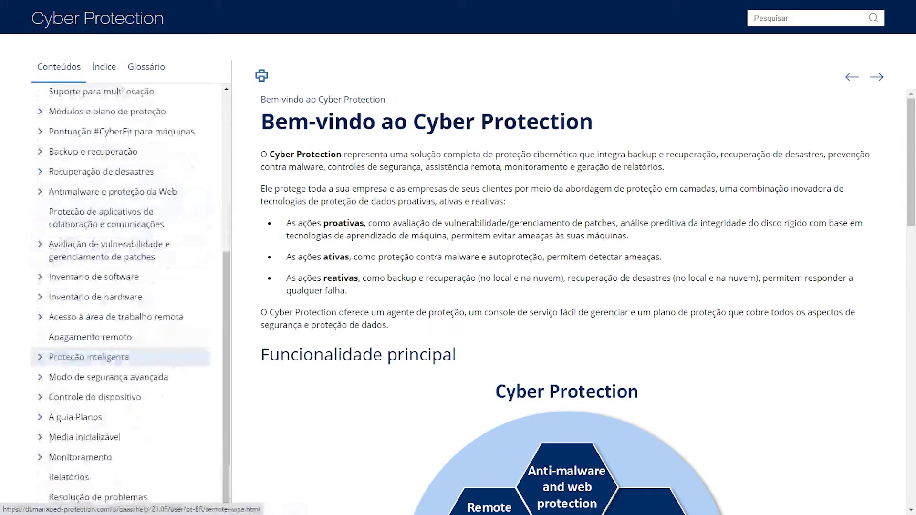
scroll(119, 357, up, 6)
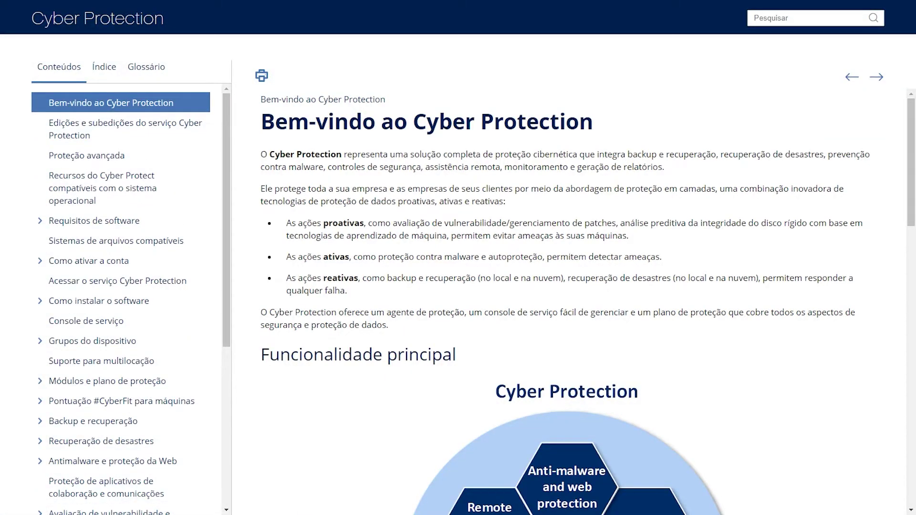
mouse_move(458, 1)
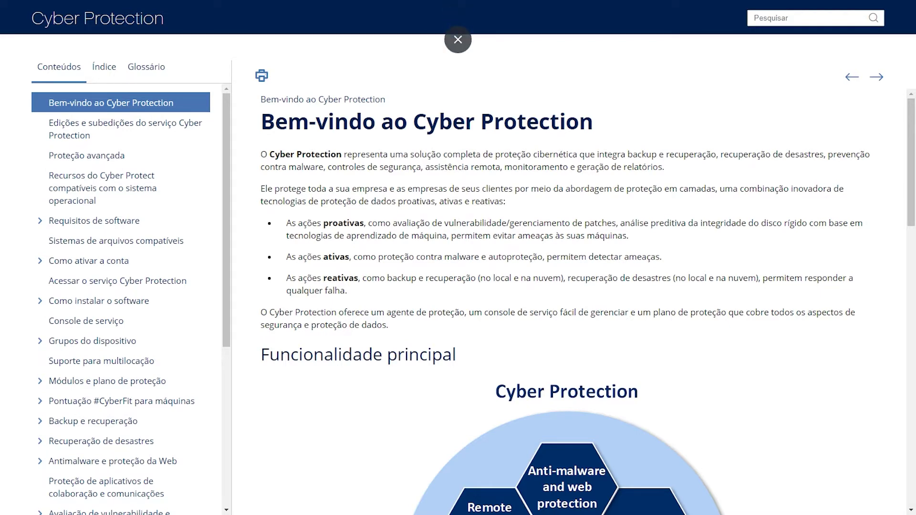
click(458, 39)
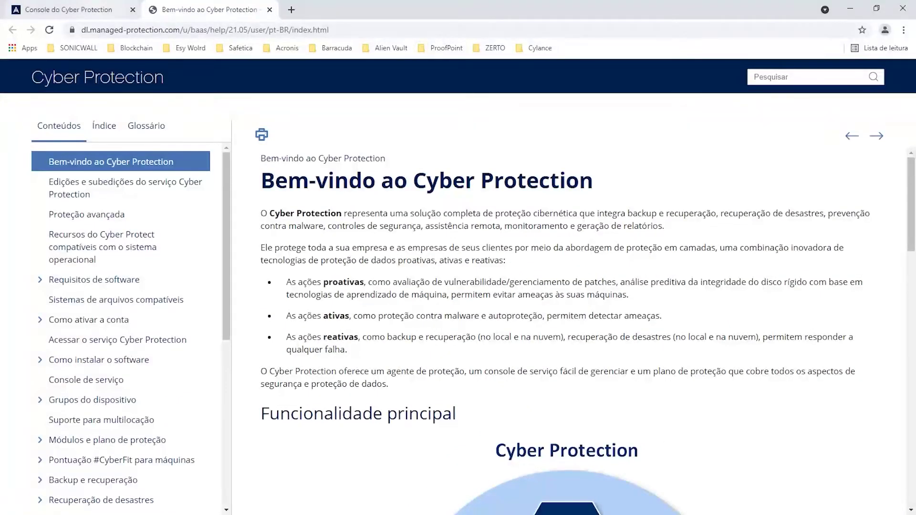
click(68, 10)
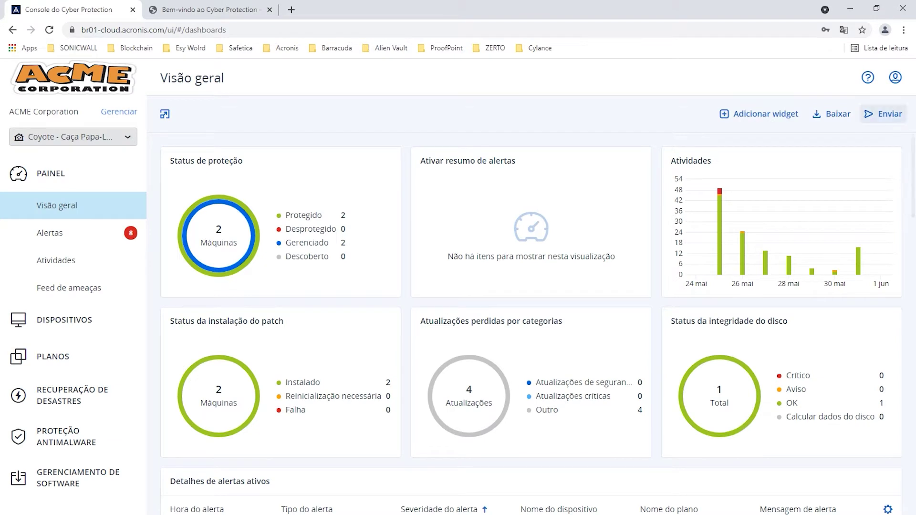
Open the Acronis Cyber Cloud Demo Series video playlist from the console's help options and return to the console.
click(867, 77)
click(831, 132)
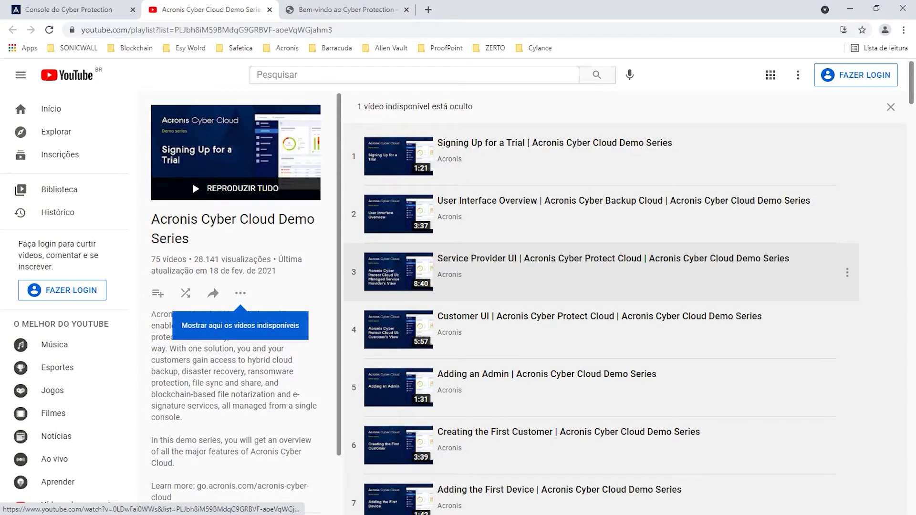
key(ctrl+shift+Tab)
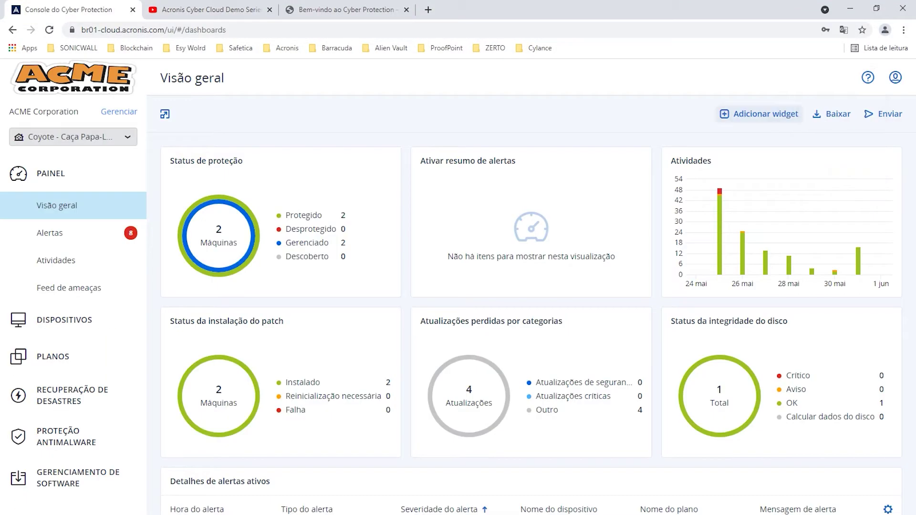
View the console's product and version information, including the guided tour option, and close it.
click(867, 78)
click(806, 155)
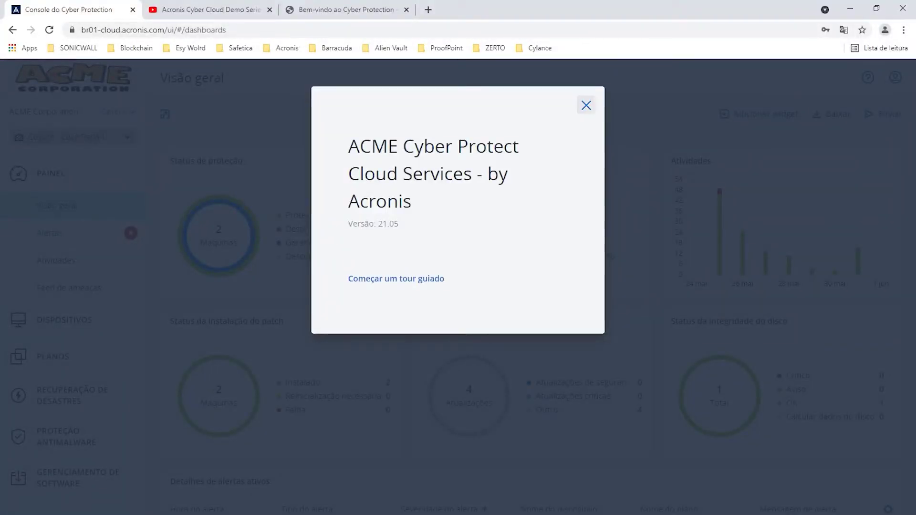
click(586, 105)
Look through the interface languages offered for the account and close the list without changing the language.
click(895, 78)
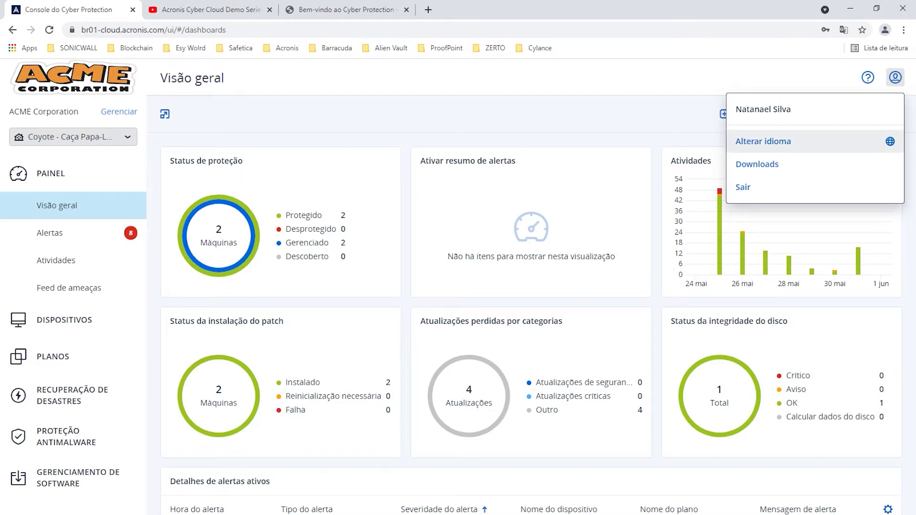
click(763, 141)
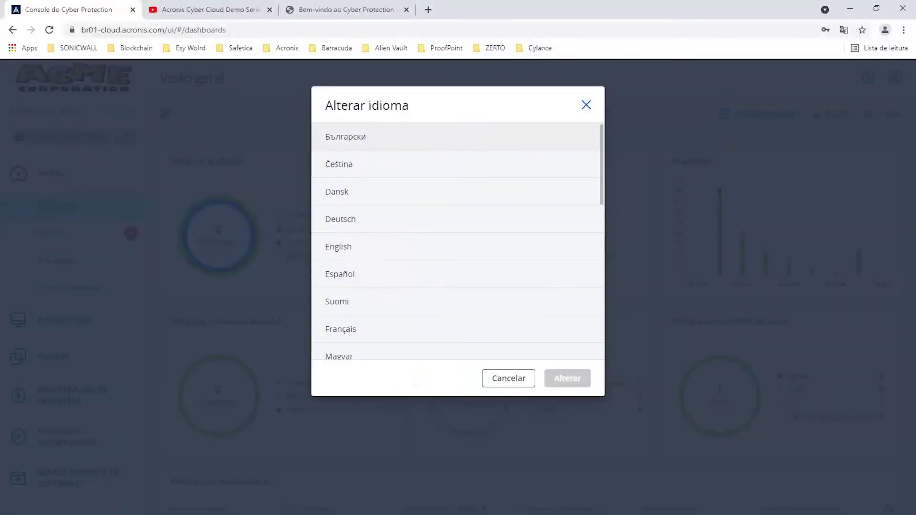
scroll(429, 277, down, 5)
scroll(429, 277, up, 5)
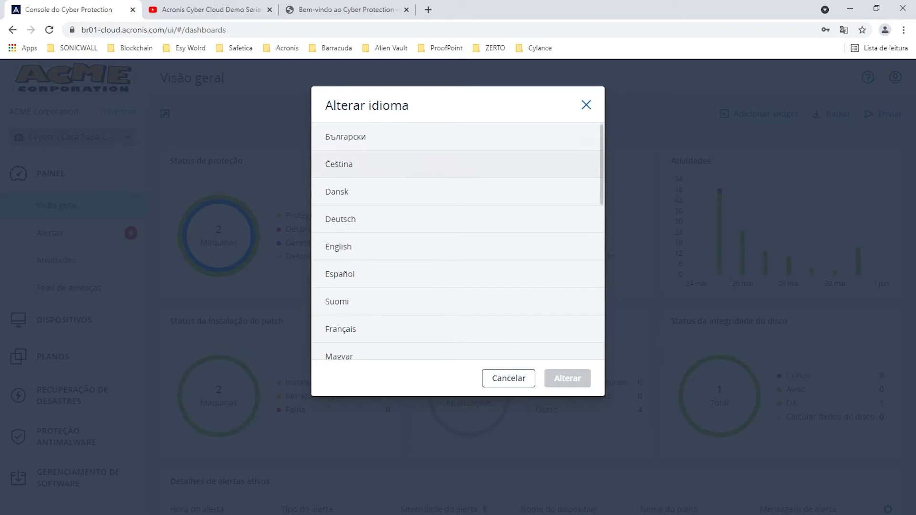
scroll(458, 273, down, 5)
scroll(457, 273, up, 5)
click(586, 104)
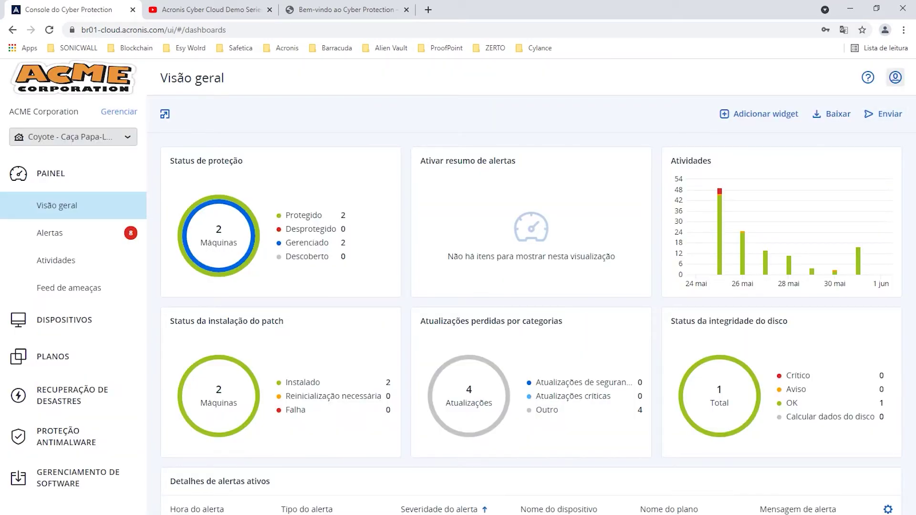
Open the account's Downloads list and examine the available agent installers, virtual appliances, mobile apps and tools.
click(895, 78)
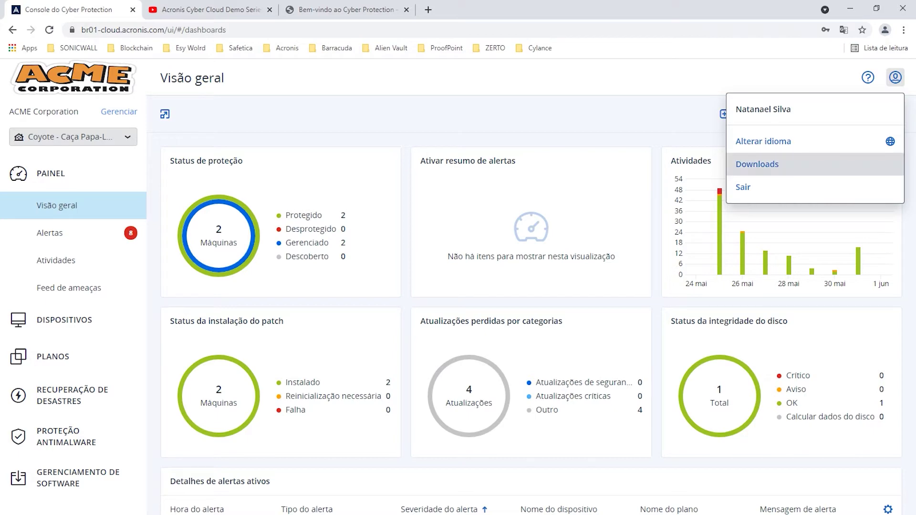
click(757, 164)
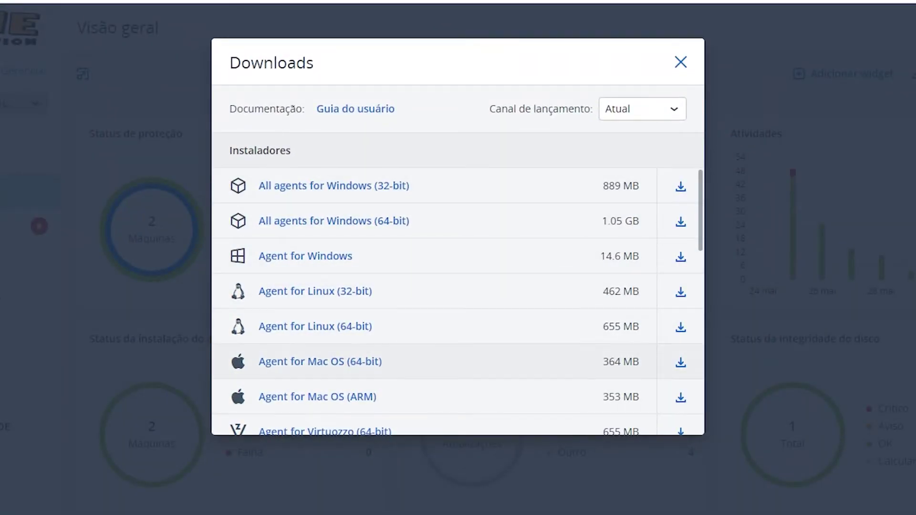
scroll(429, 372, down, 5)
scroll(429, 381, down, 5)
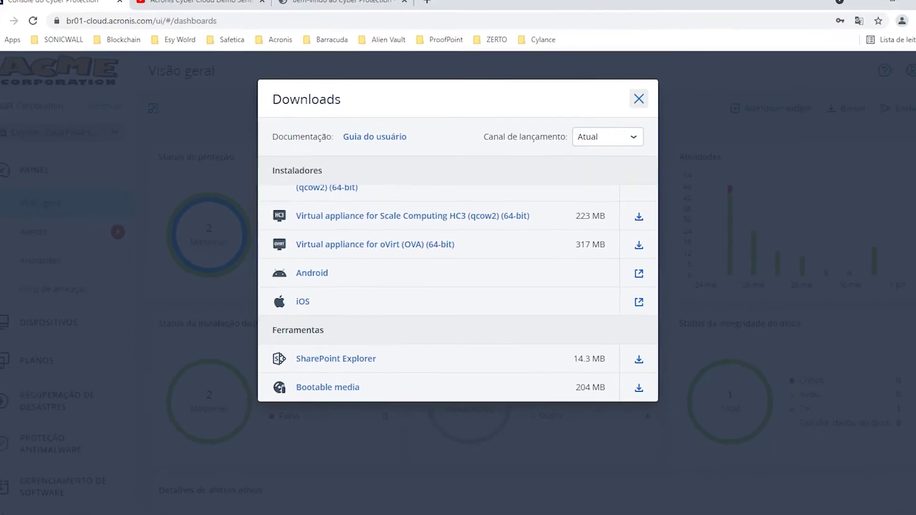
Close the Downloads list, check the remaining account options and dismiss them to return to the overview.
click(639, 98)
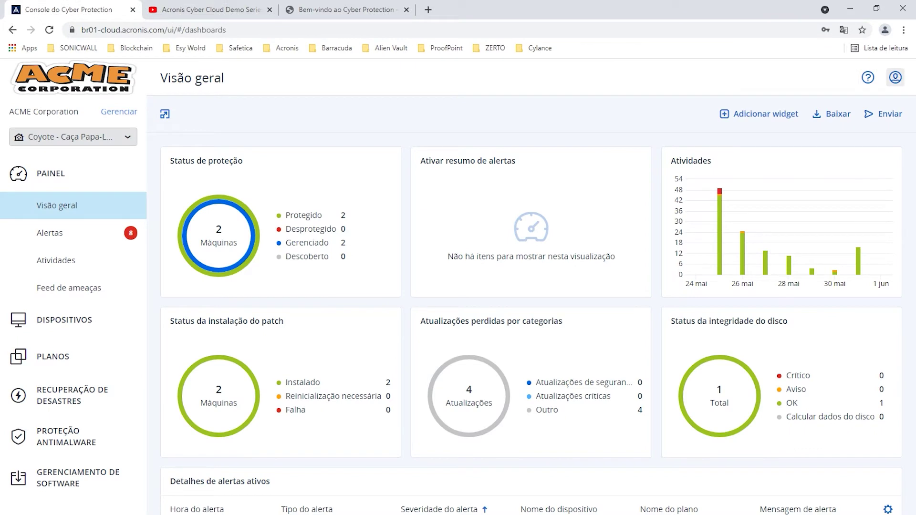
click(912, 71)
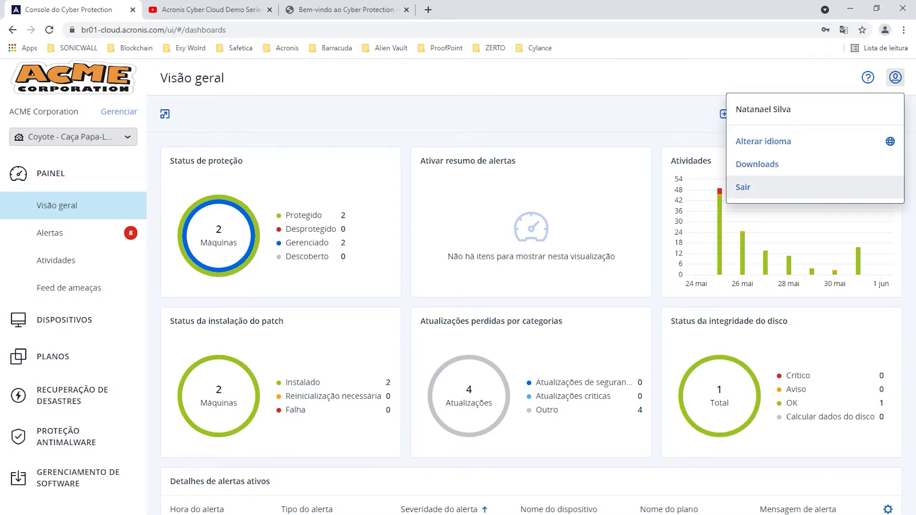
key(Escape)
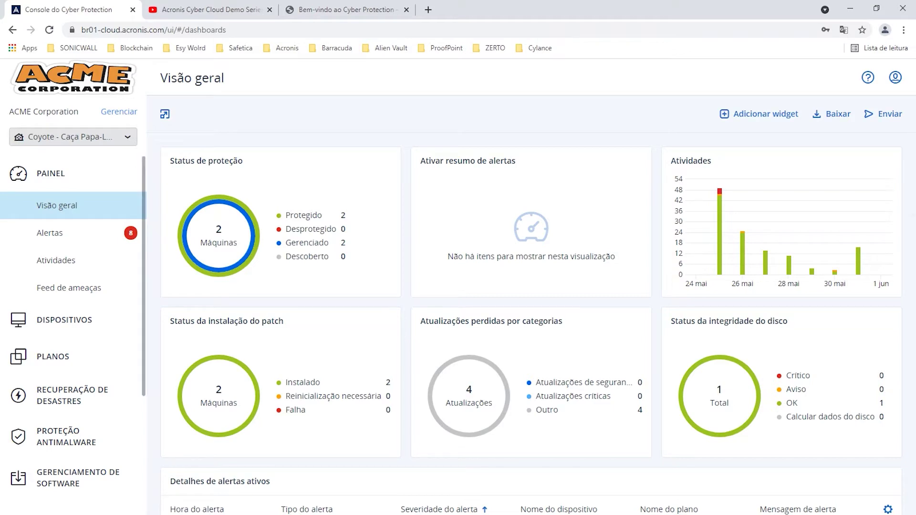
Open the Alertas page and read through the alerts listed for all devices.
click(50, 232)
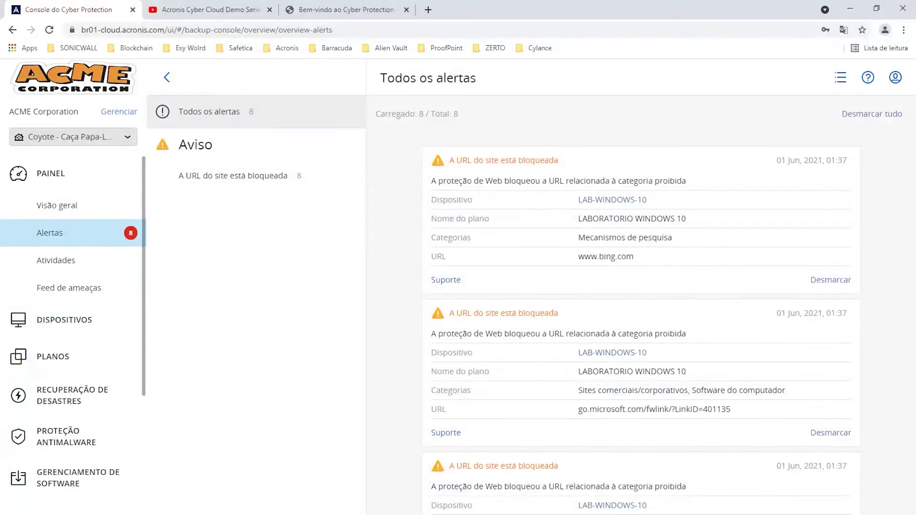
scroll(640, 323, down, 10)
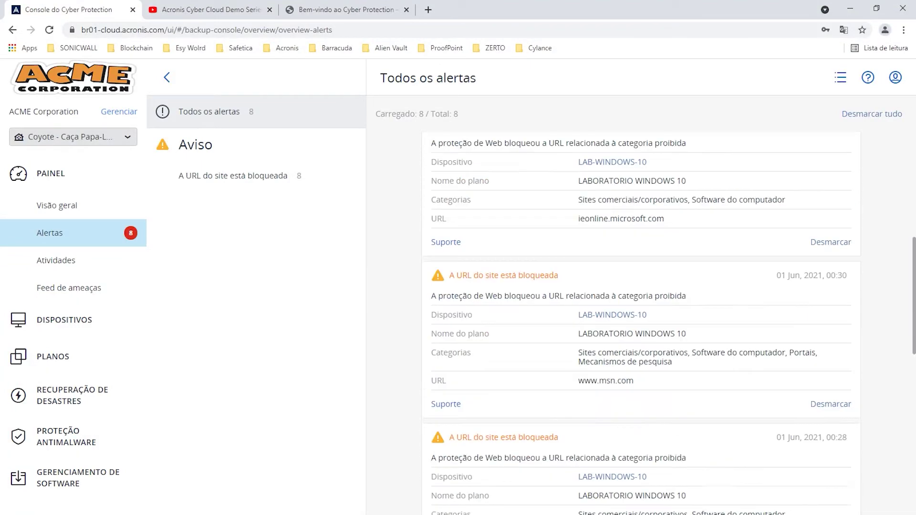
scroll(640, 323, up, 7)
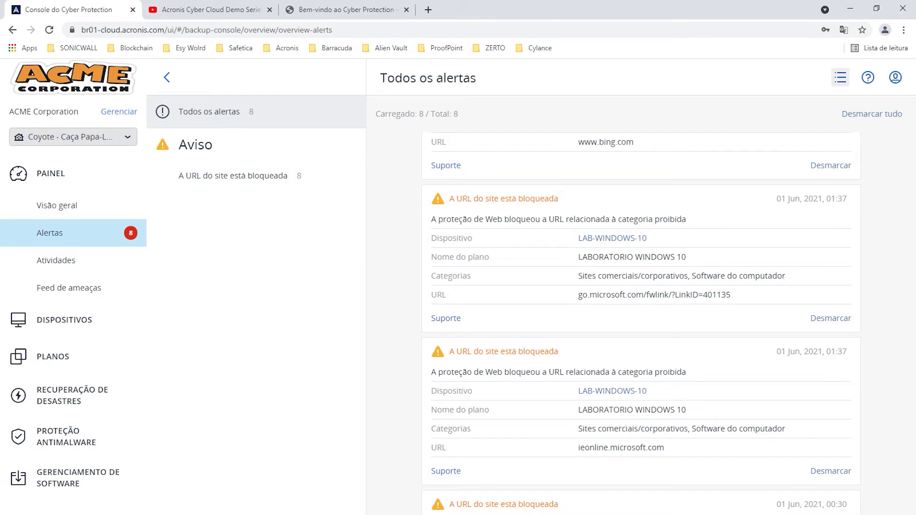
Switch the alerts to the table view, examine the details of the first LAB-WINDOWS-10 alert and close them.
click(840, 77)
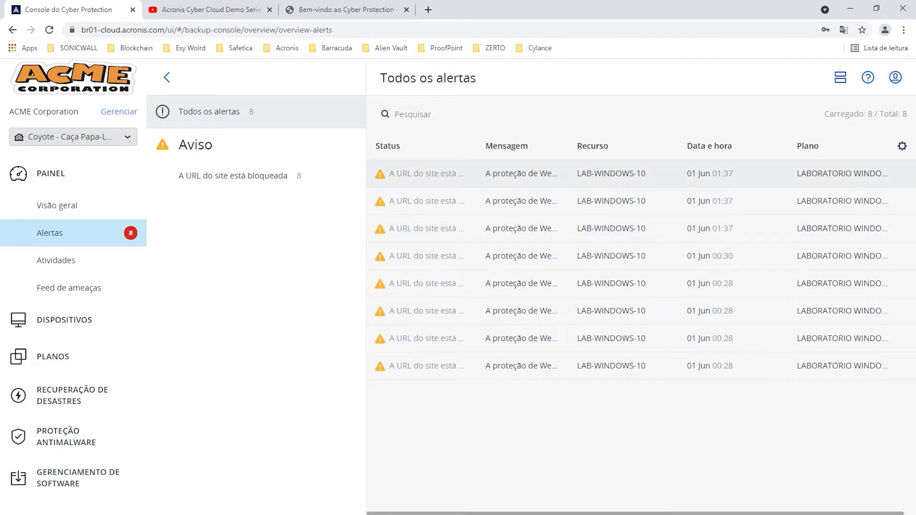
click(611, 174)
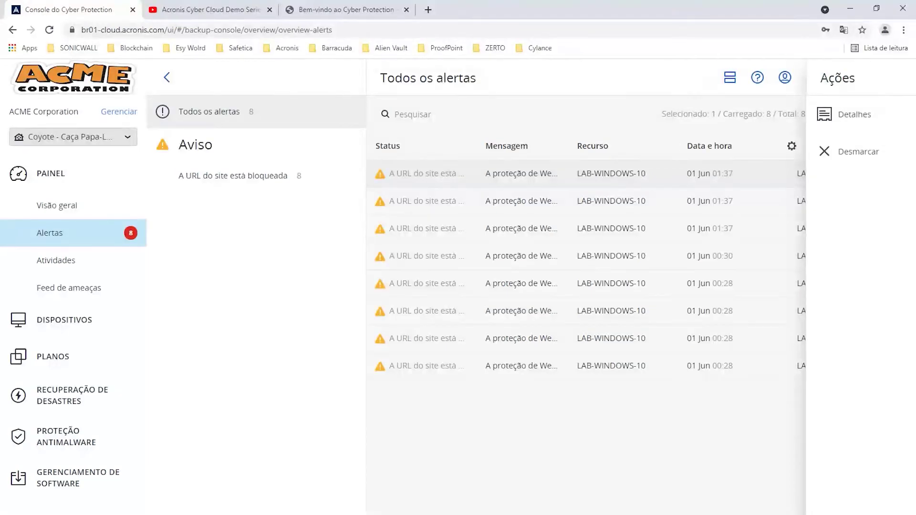
click(851, 114)
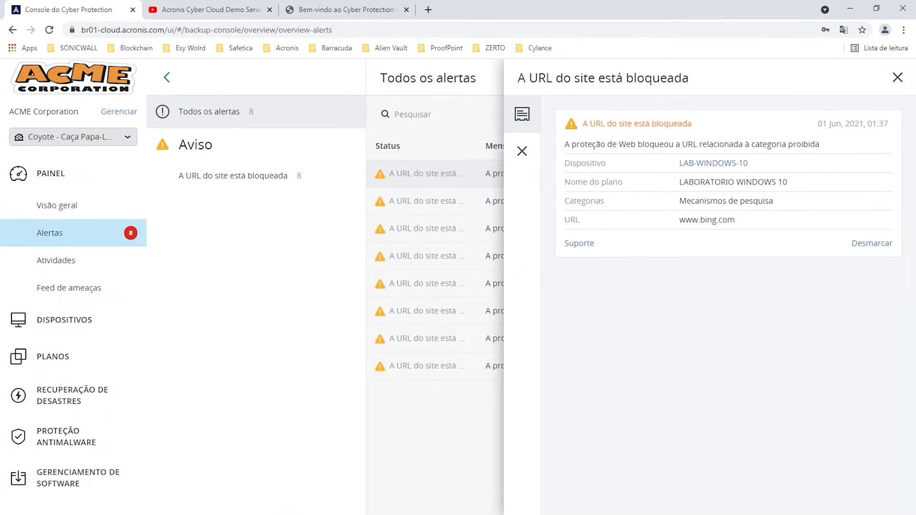
click(897, 77)
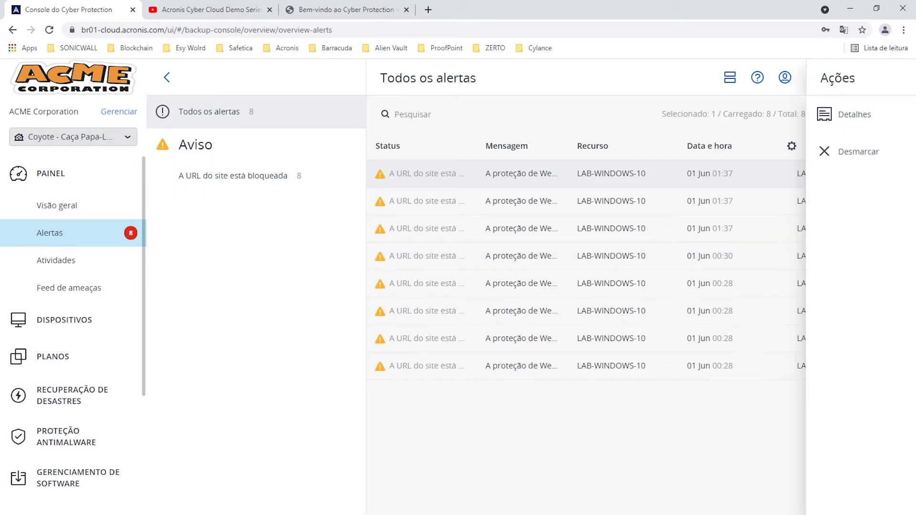
Examine the details of the ESYNTB013 malware scan (Verificação de malware) under Atividades, close them and view Feed de ameaças.
click(56, 259)
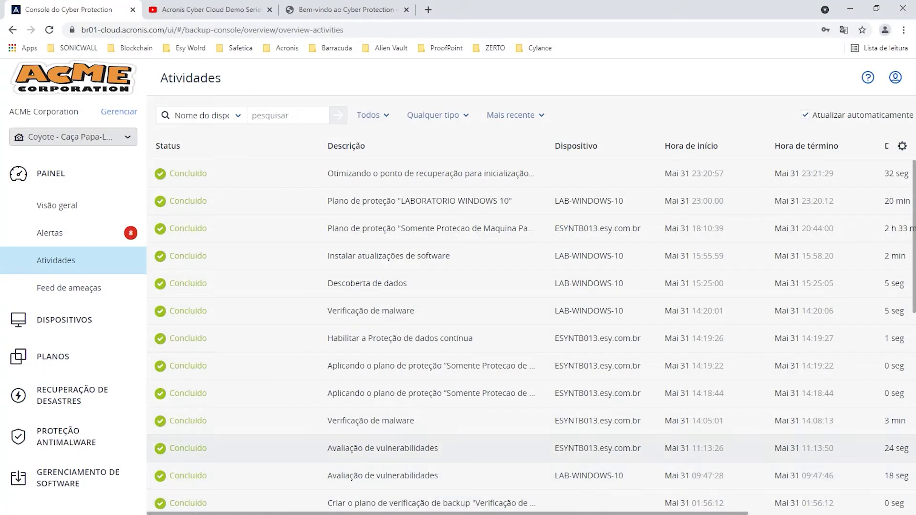
click(370, 420)
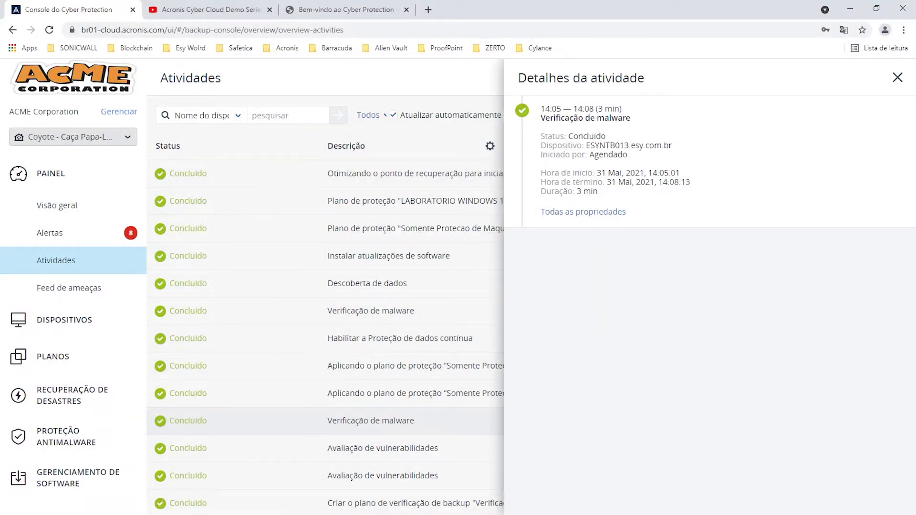
click(897, 77)
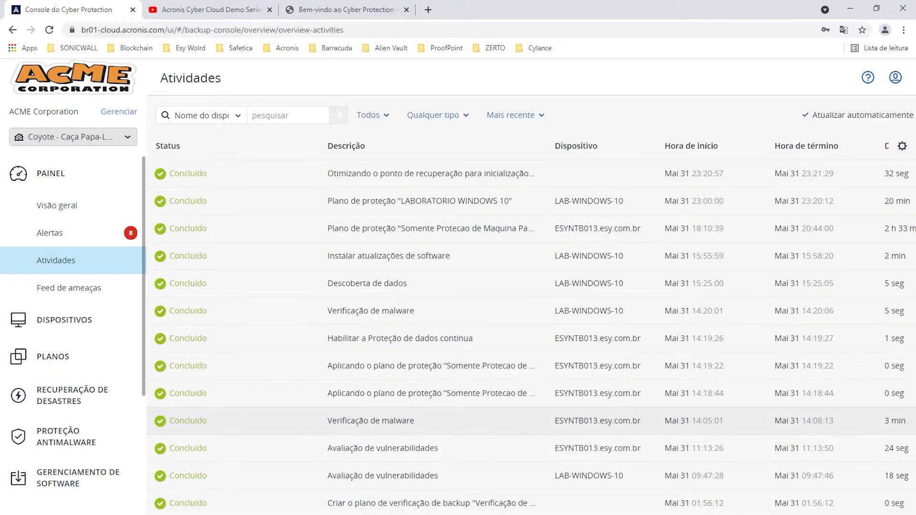
click(69, 288)
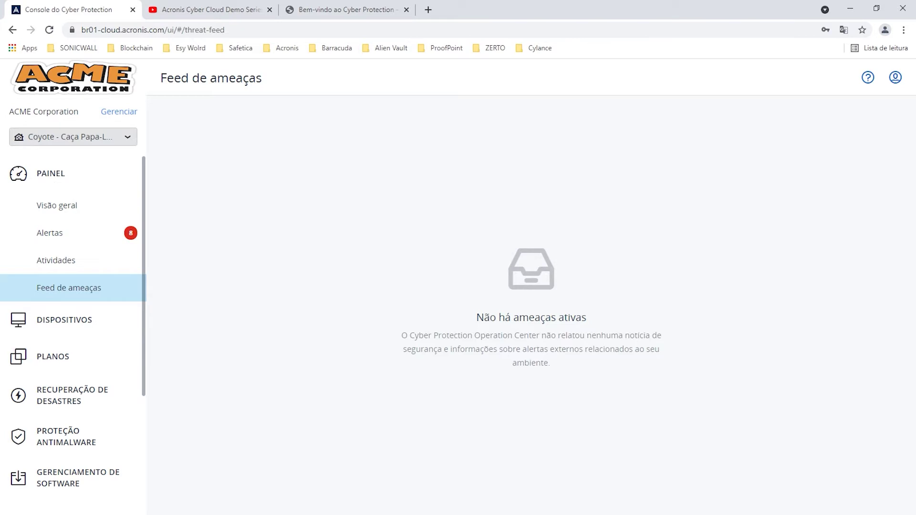
Show all devices and examine every column of the list, including backup times and the assigned plan.
click(64, 319)
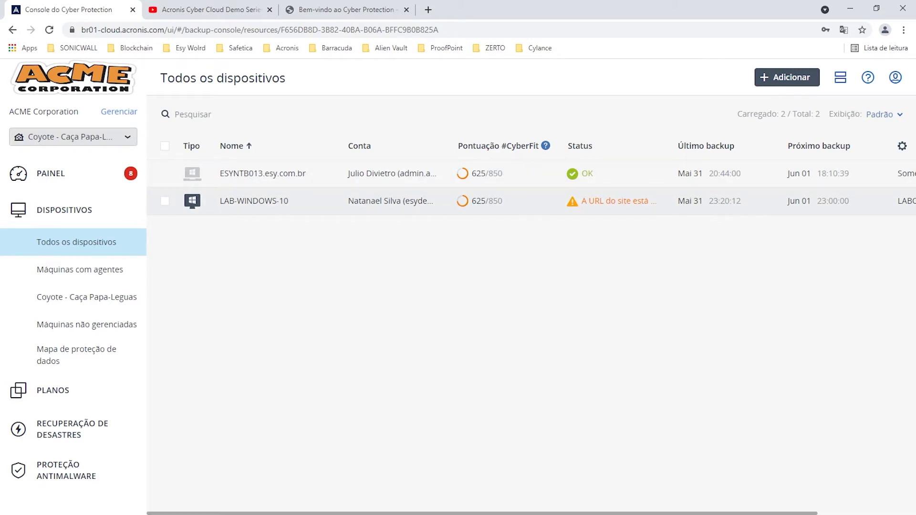
drag(482, 513, 581, 512)
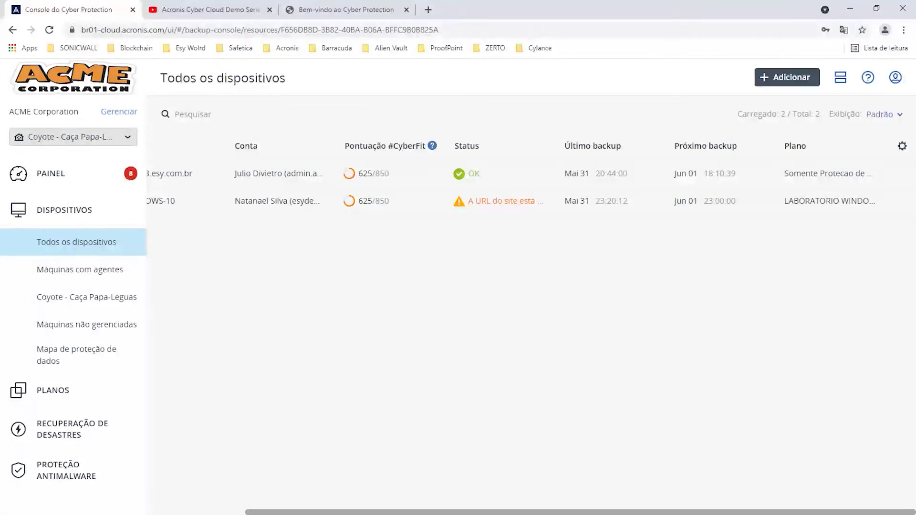
drag(581, 512, 481, 512)
Look through the device, virtualization host, application and registration options offered for adding devices, and close them without adding any.
click(786, 78)
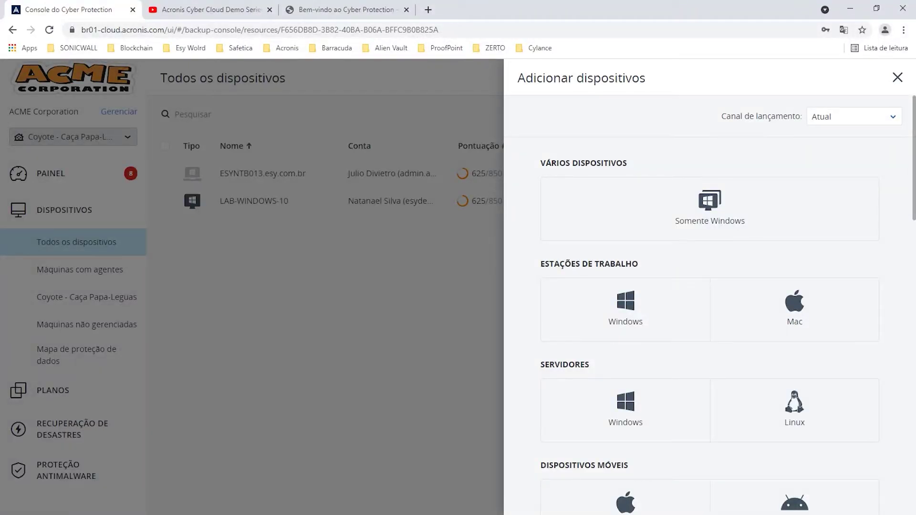
scroll(705, 255, down, 7)
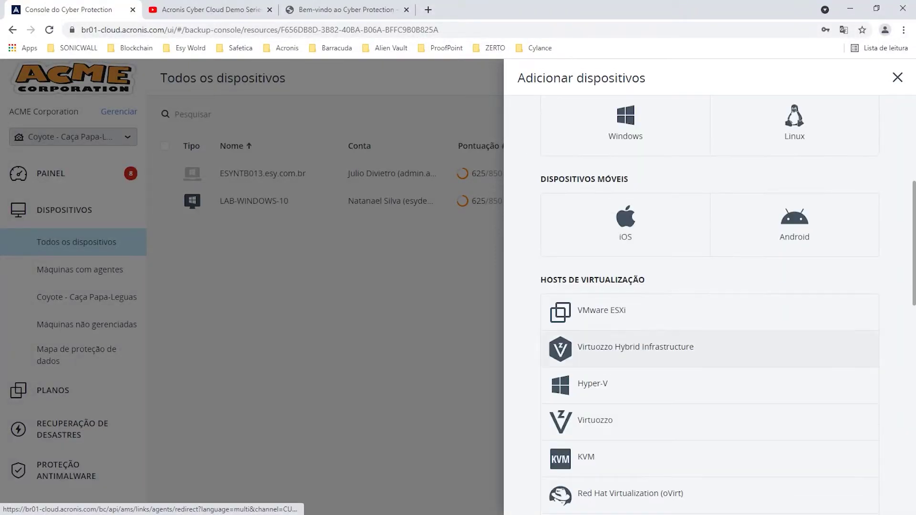
scroll(705, 257, down, 12)
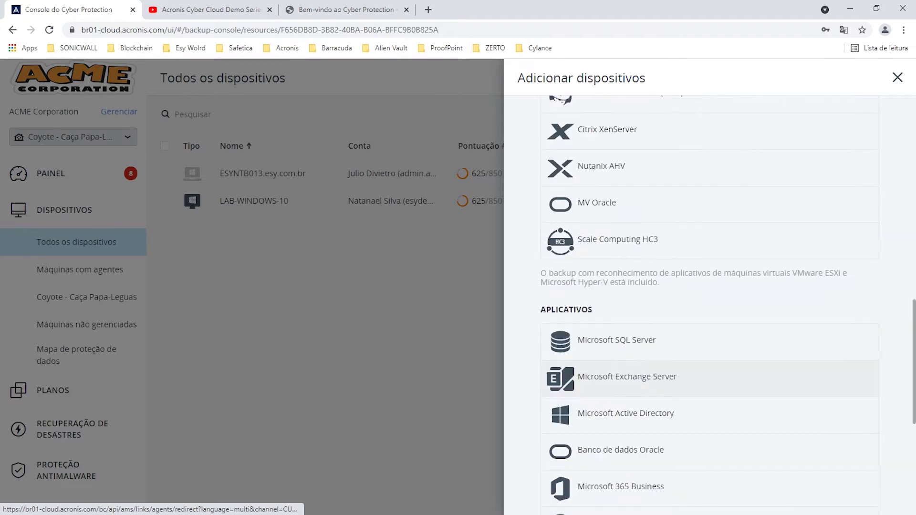
scroll(706, 306, down, 3)
scroll(706, 305, up, 14)
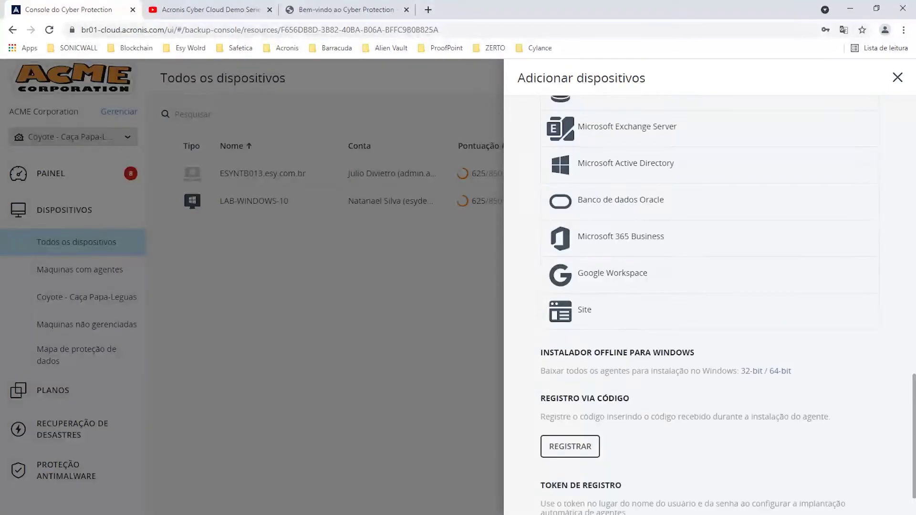
scroll(649, 307, up, 7)
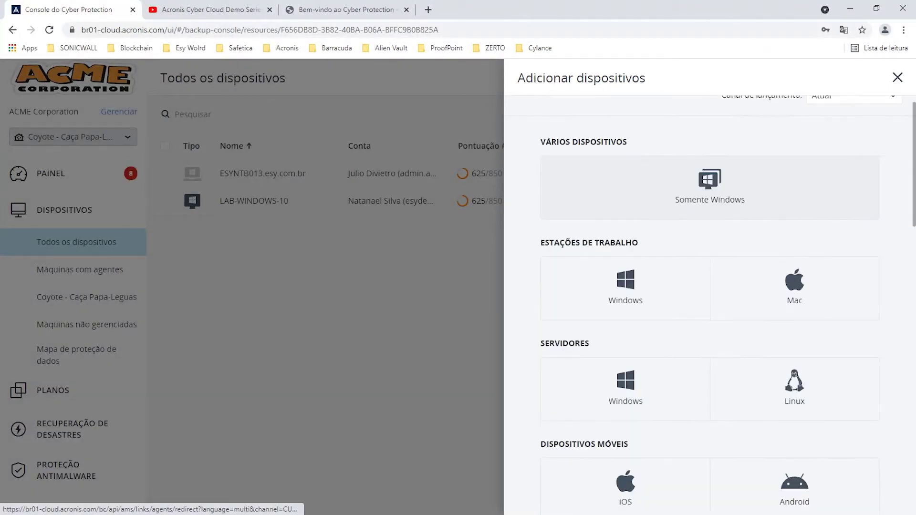
scroll(794, 305, up, 1)
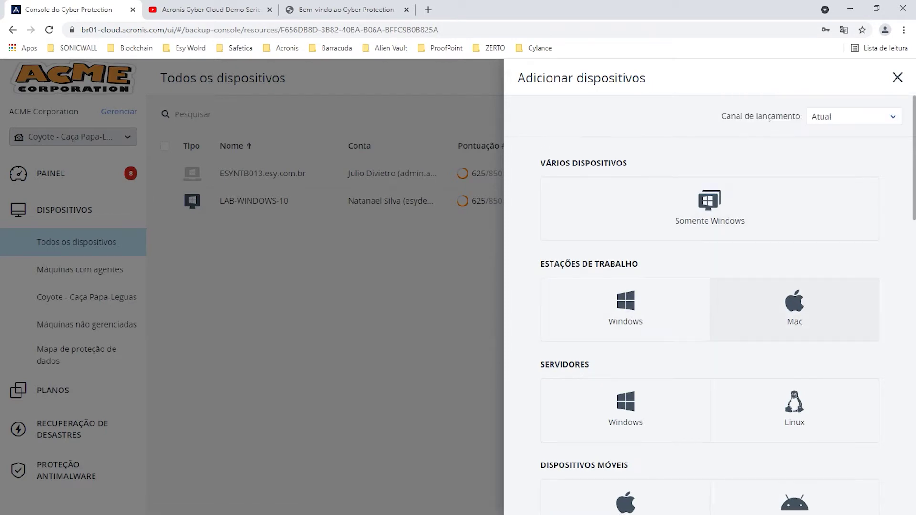
click(897, 77)
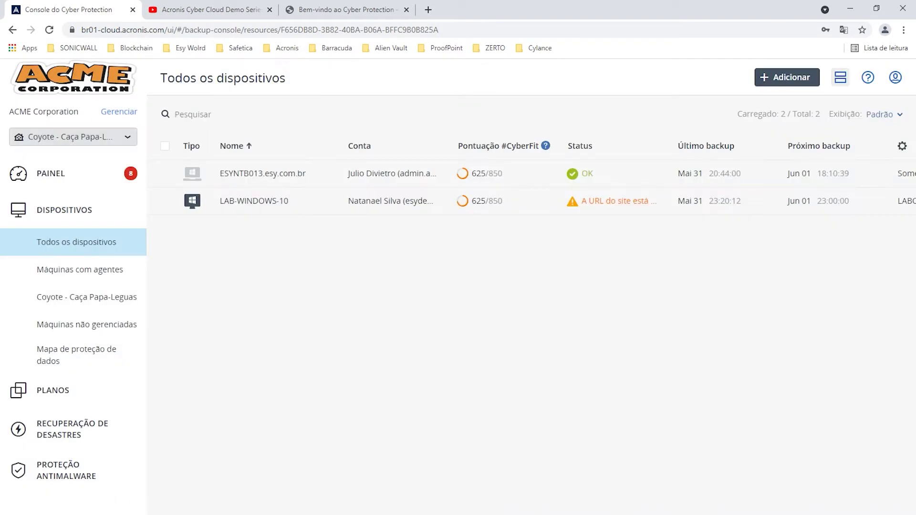
Show the devices as cards, return to the table view, and check the help and account options.
click(840, 77)
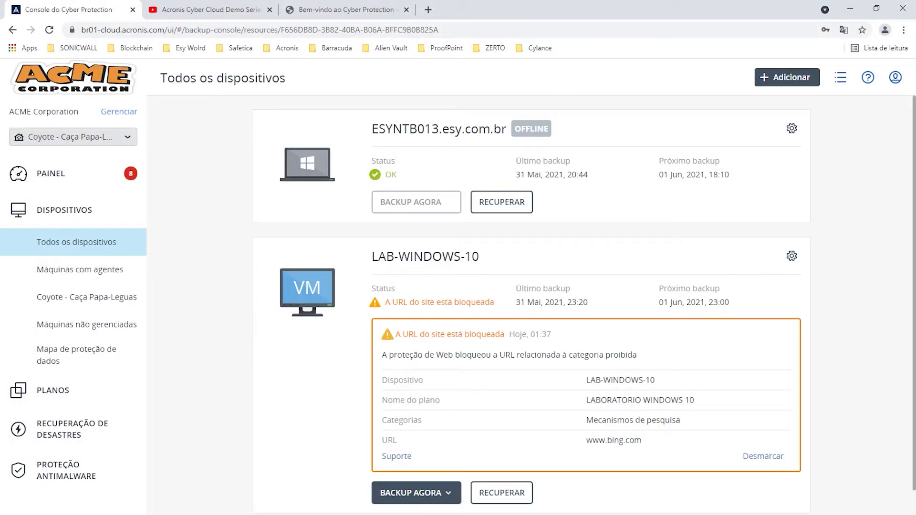
click(840, 78)
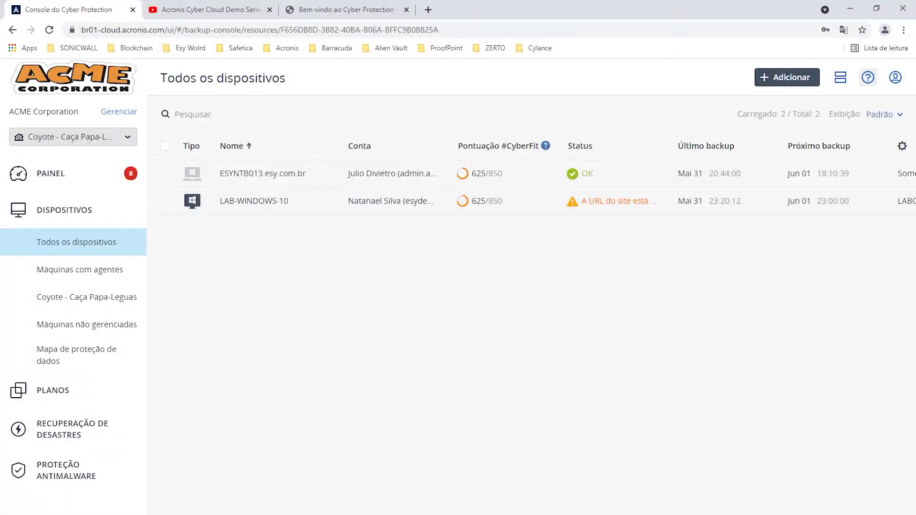
click(867, 77)
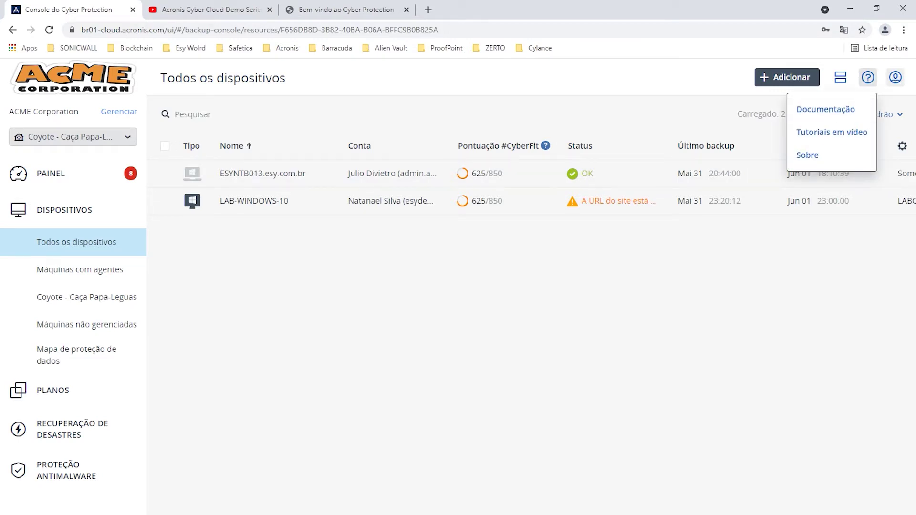
click(894, 77)
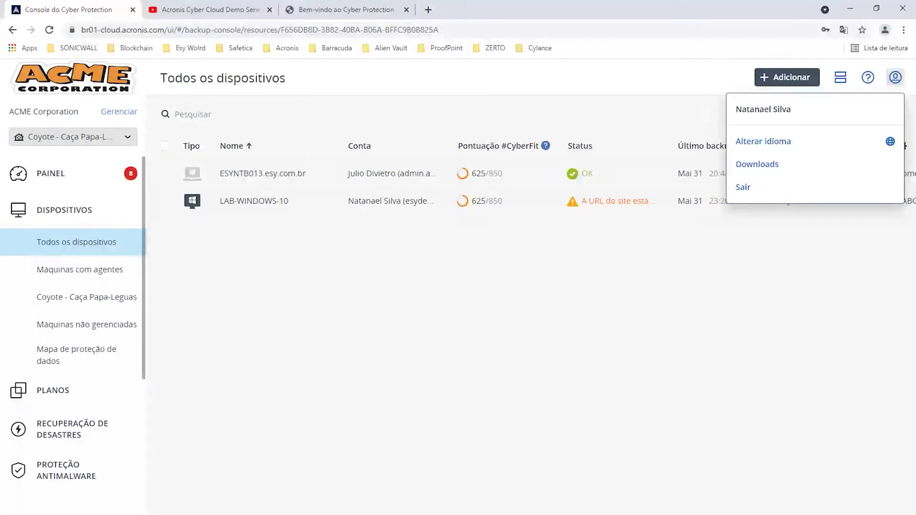
View Máquinas com agentes, the Coyote - Caça Papa-Leguas group, Máquinas não gerenciadas and Mapa de proteção de dados in turn.
click(79, 269)
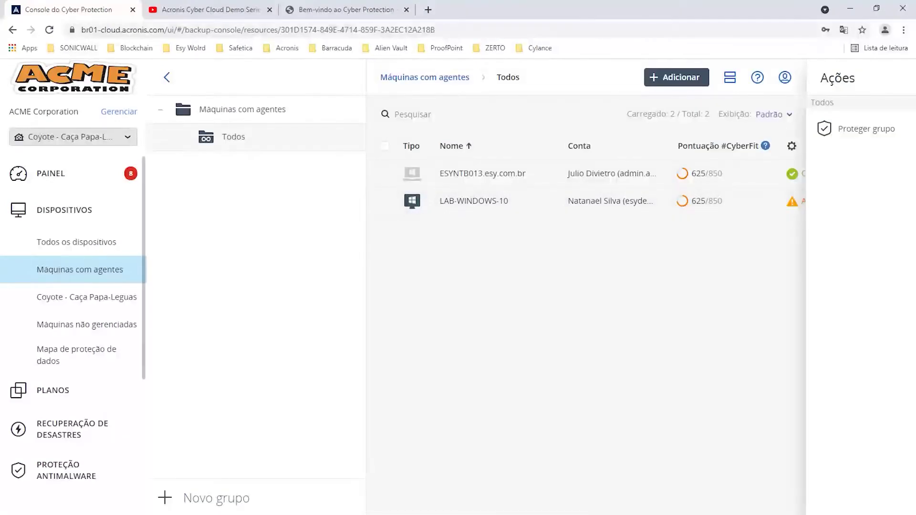
click(86, 296)
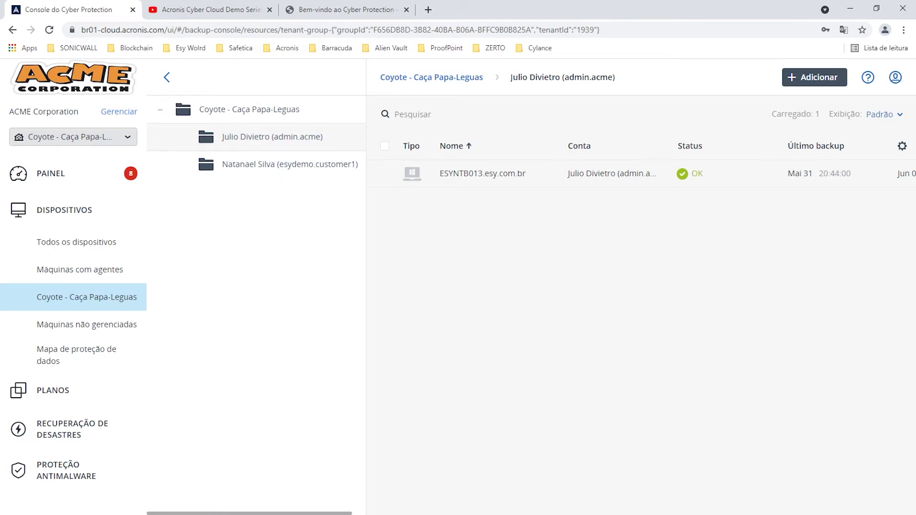
click(86, 324)
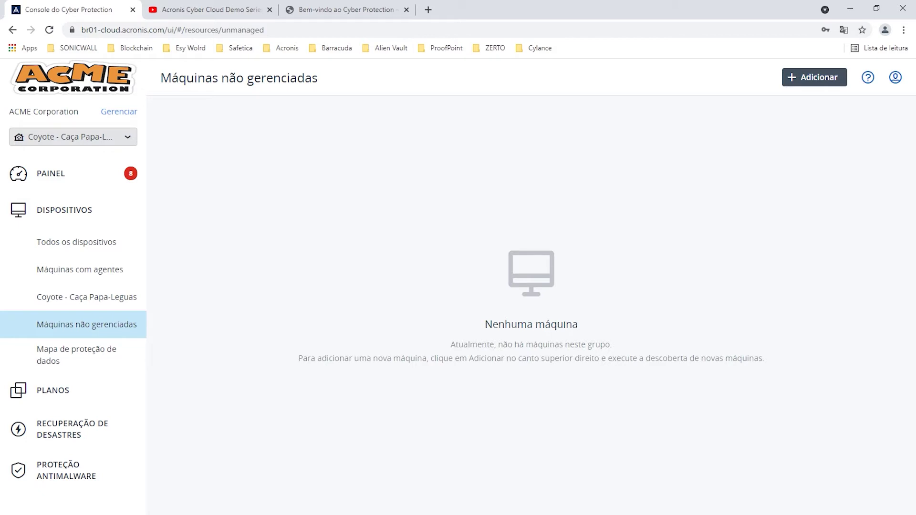
click(77, 354)
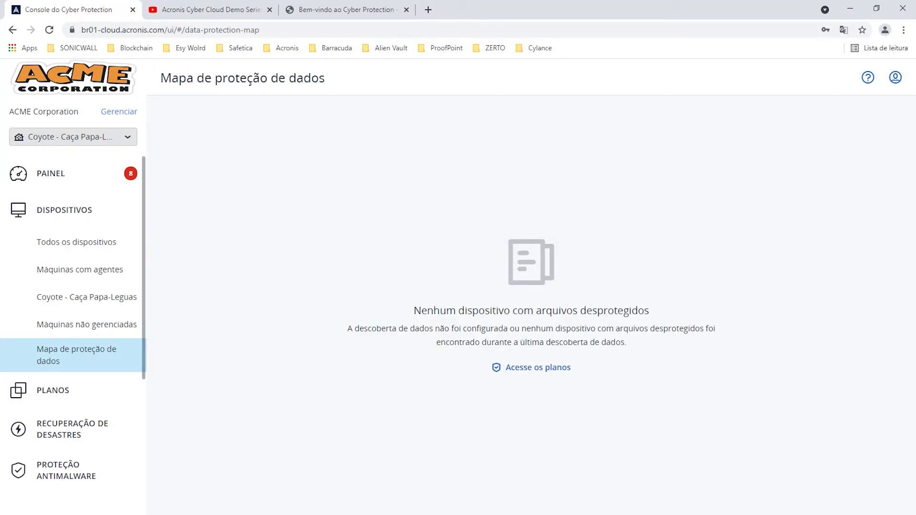
Return to all devices, select LAB-WINDOWS-10 and examine its #CyberFit score with the breakdown by protection category.
click(76, 242)
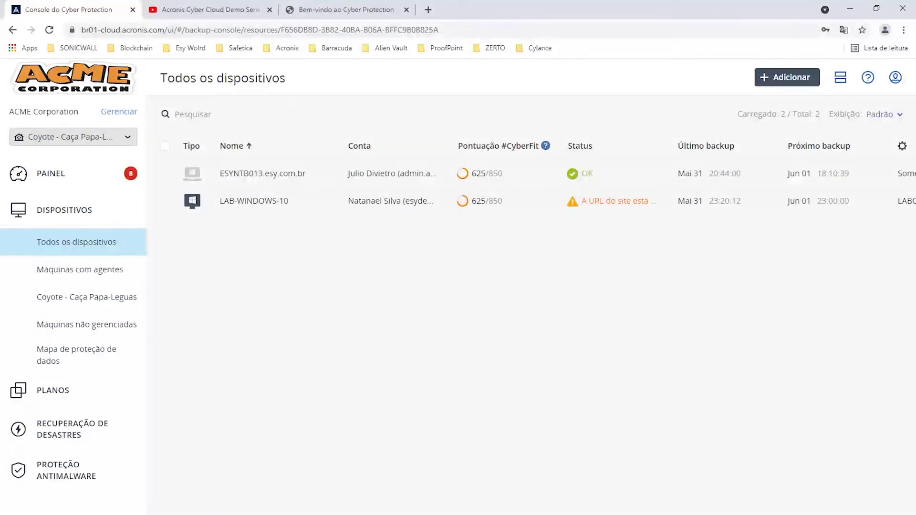
click(165, 201)
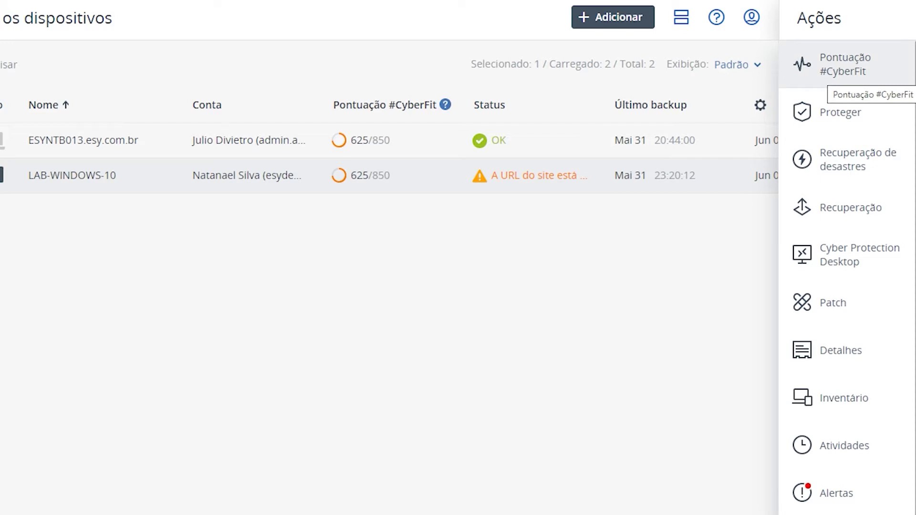
click(845, 64)
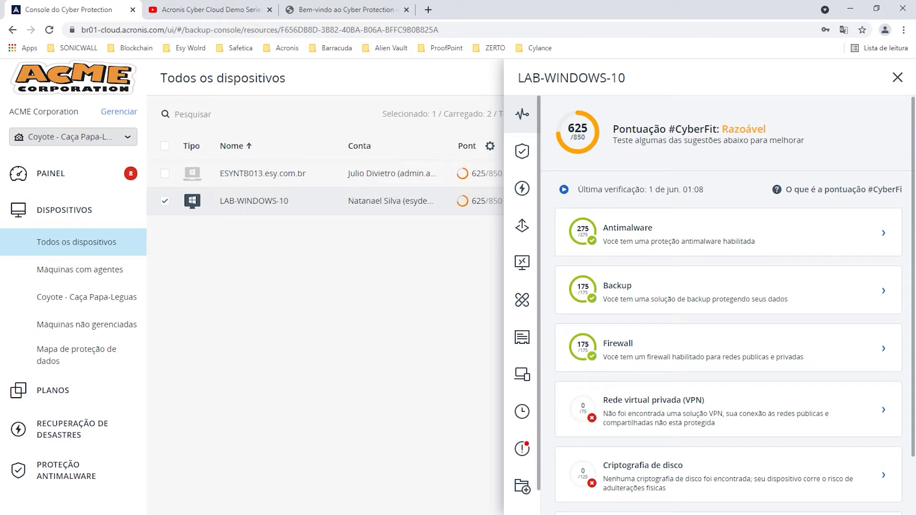
drag(574, 129, 587, 129)
scroll(728, 305, down, 2)
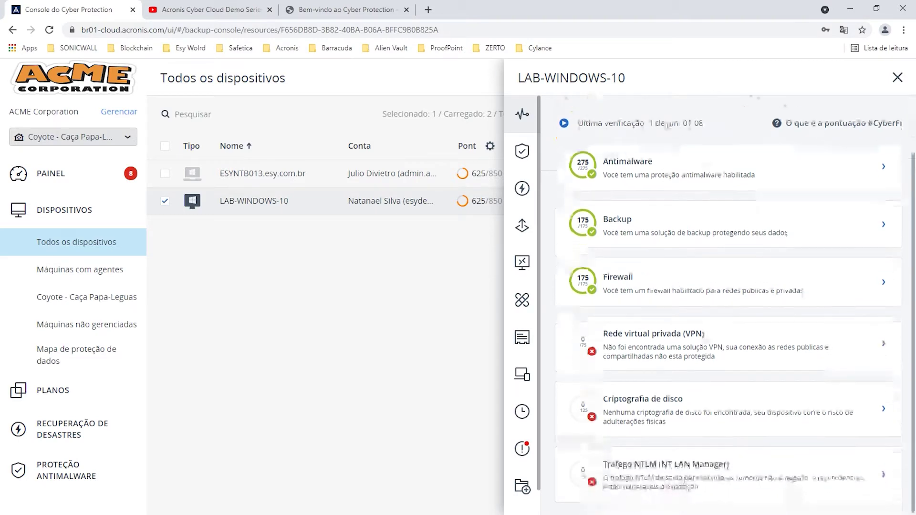
Examine the #CyberFit categories of LAB-WINDOWS-10, including the Antimalware explanation, and close the score details.
scroll(729, 306, up, 1)
scroll(729, 305, up, 1)
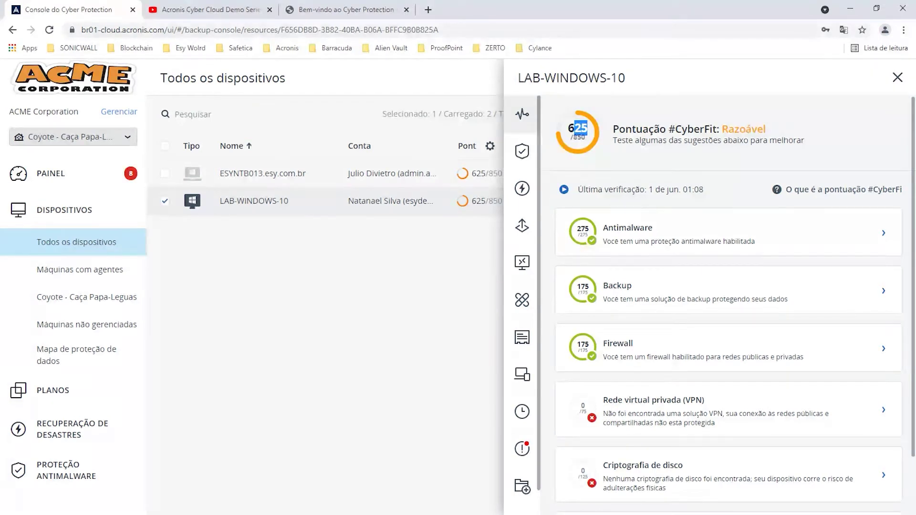
click(883, 233)
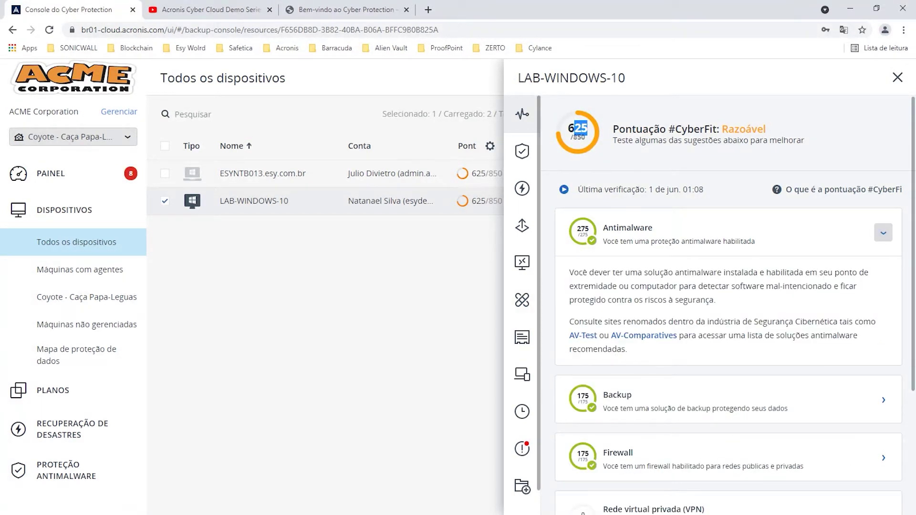
click(882, 232)
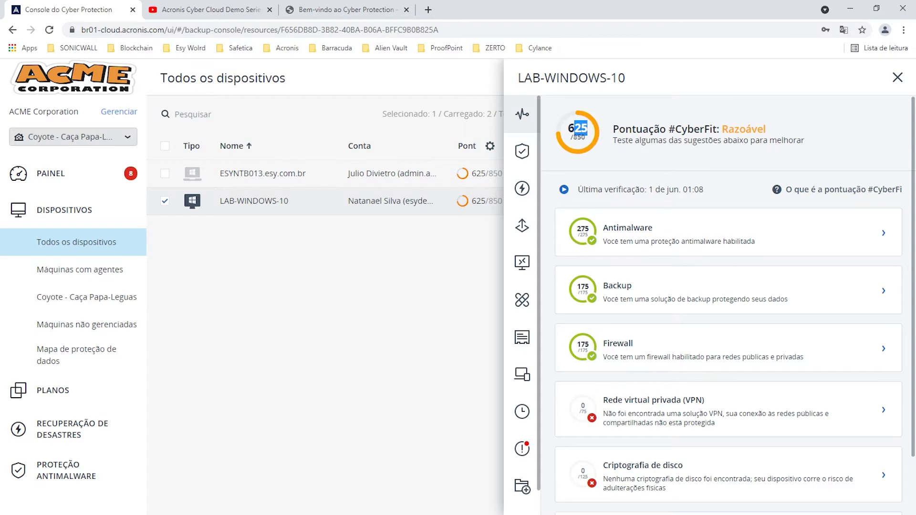
scroll(728, 315, down, 2)
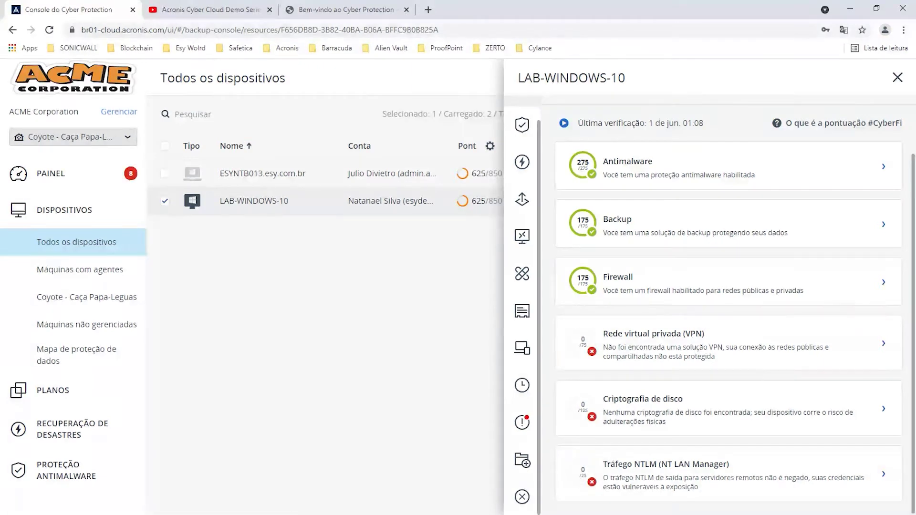
scroll(728, 305, up, 2)
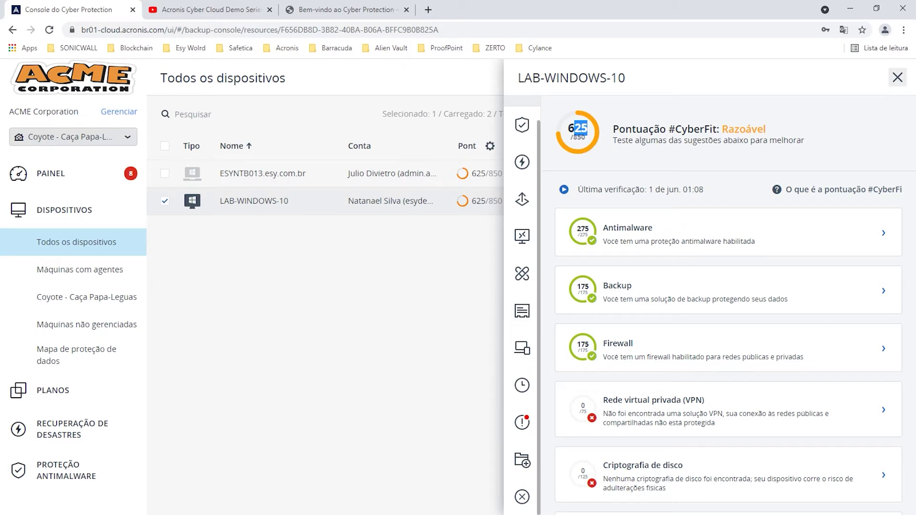
click(897, 77)
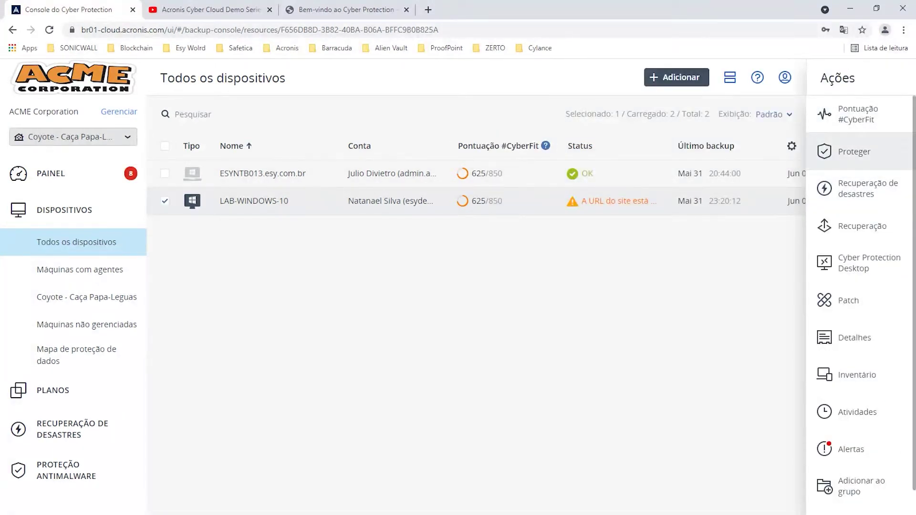
Open the LABORATORIO WINDOWS 10 protection plan of LAB-WINDOWS-10 for editing and examine its name and what it backs up.
click(854, 151)
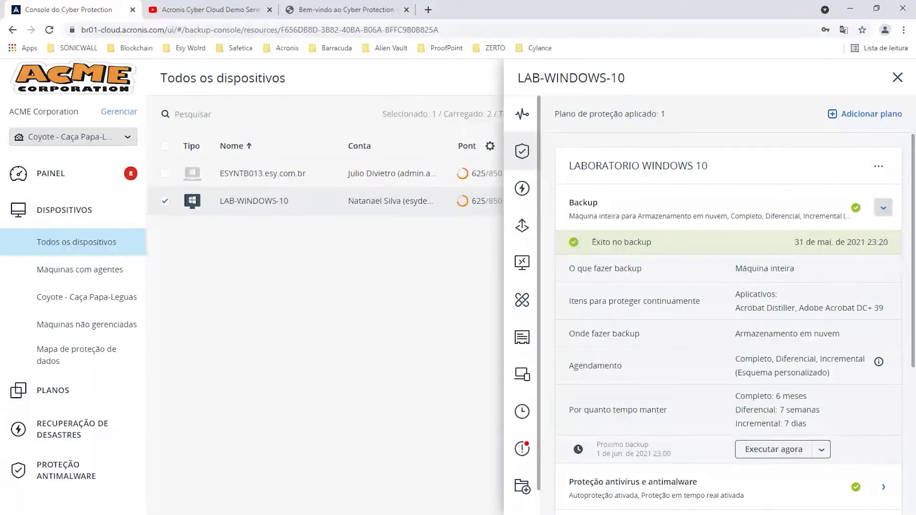
click(878, 166)
click(839, 198)
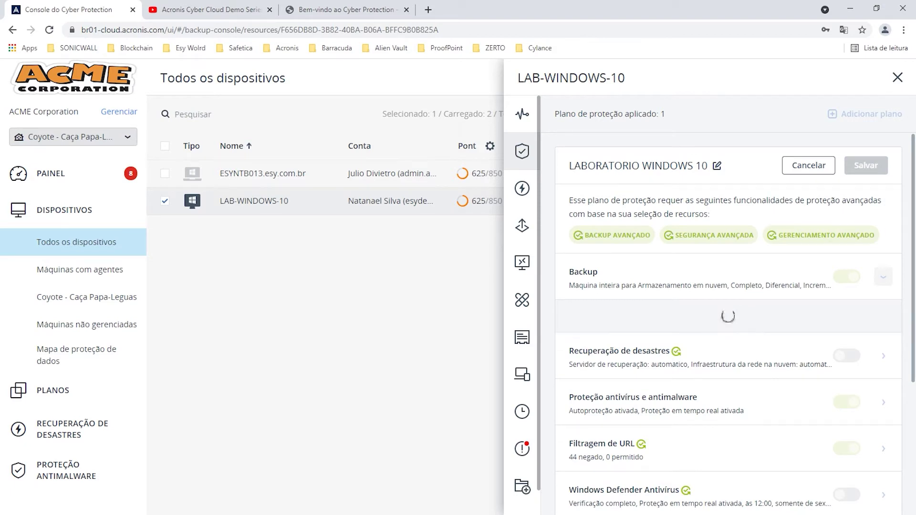
drag(708, 166, 569, 165)
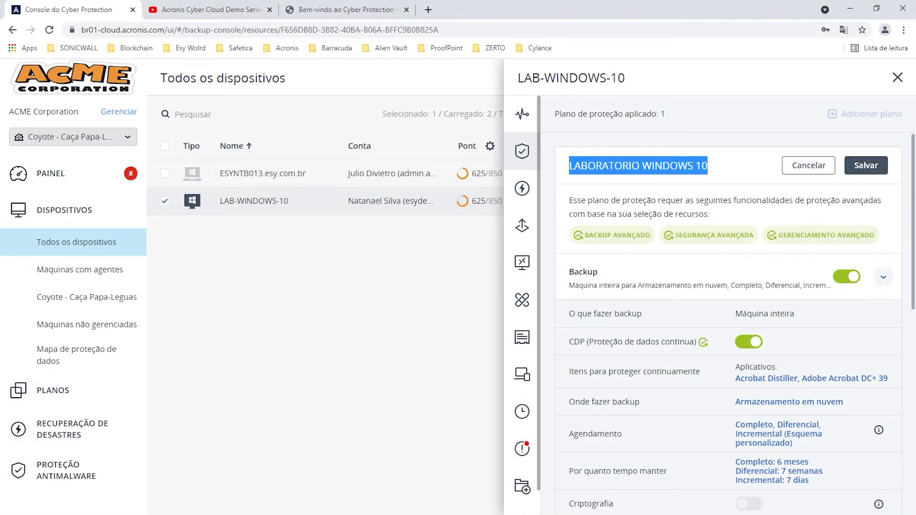
scroll(883, 165, down, 2)
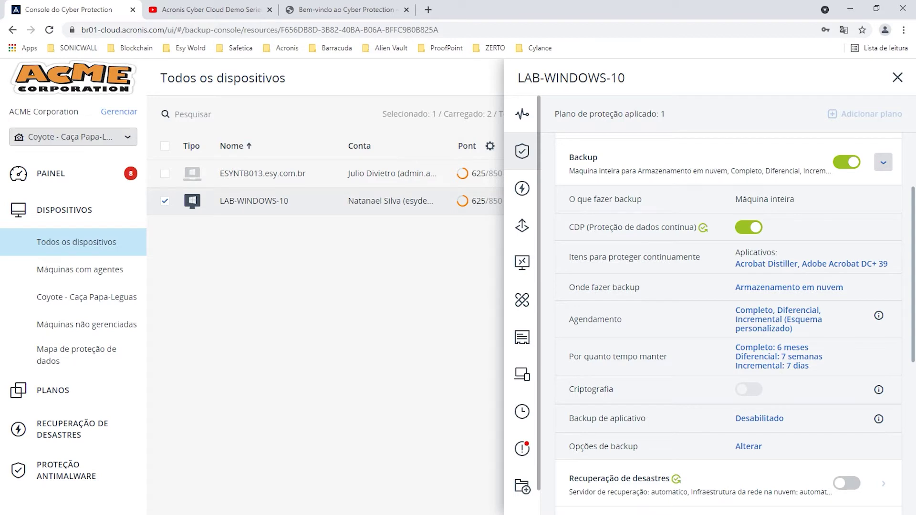
drag(576, 199, 642, 199)
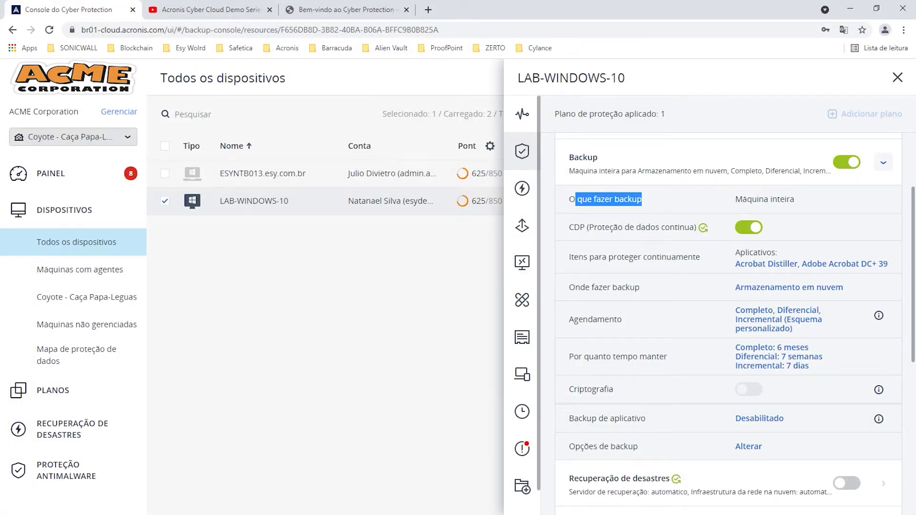
drag(795, 198, 734, 199)
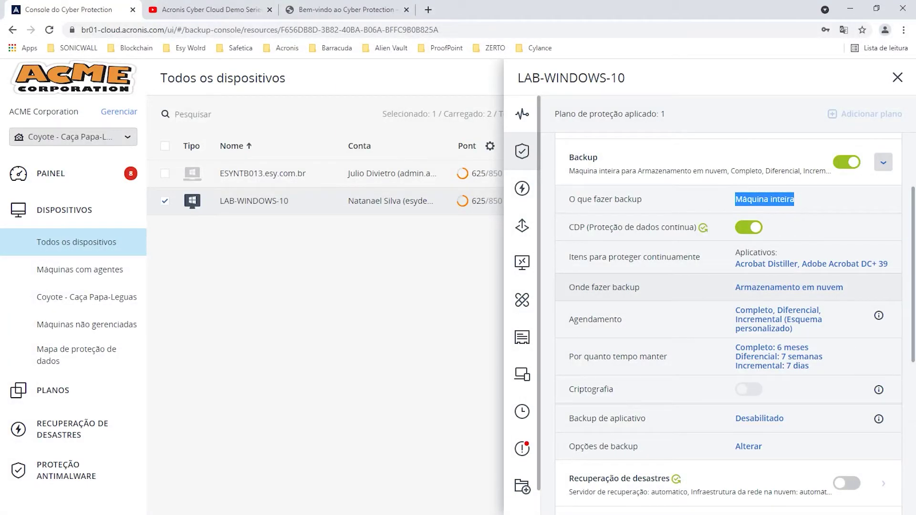
Look at the backup destination choices and the options for adding a location, and close them without adding any.
click(788, 287)
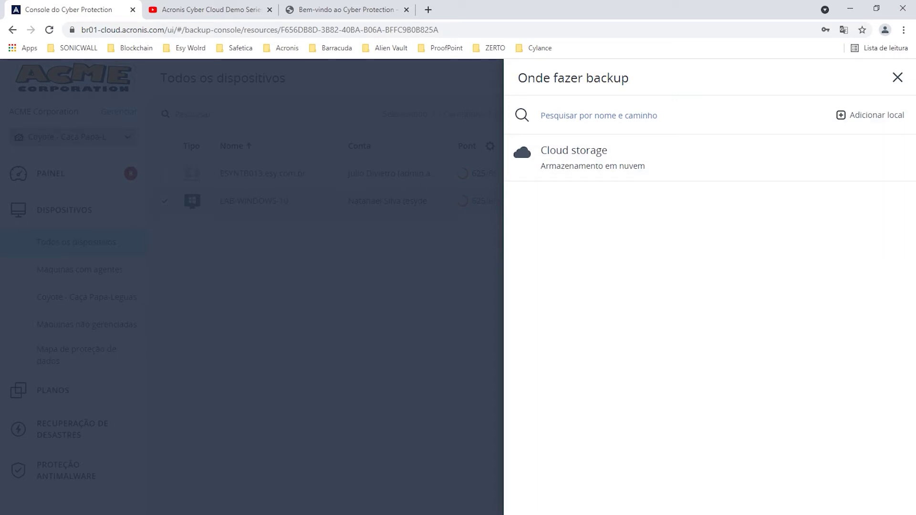
click(869, 115)
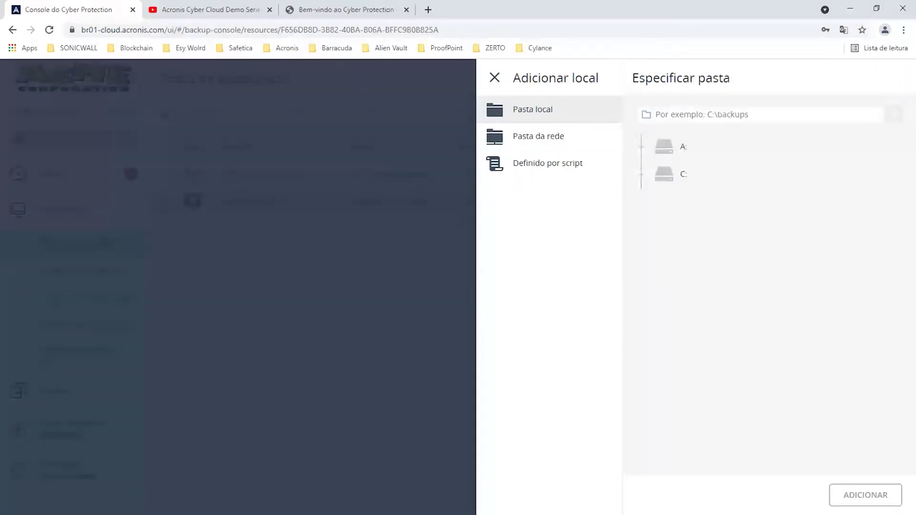
click(494, 78)
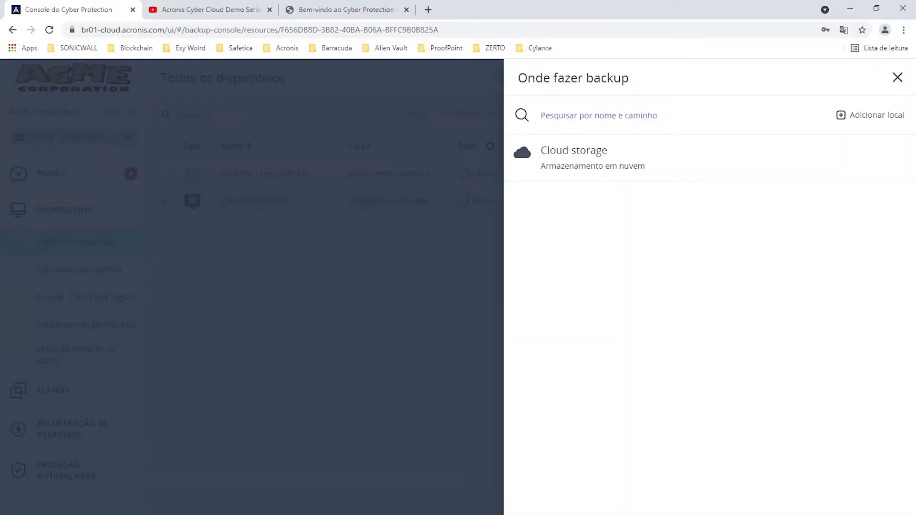
click(897, 77)
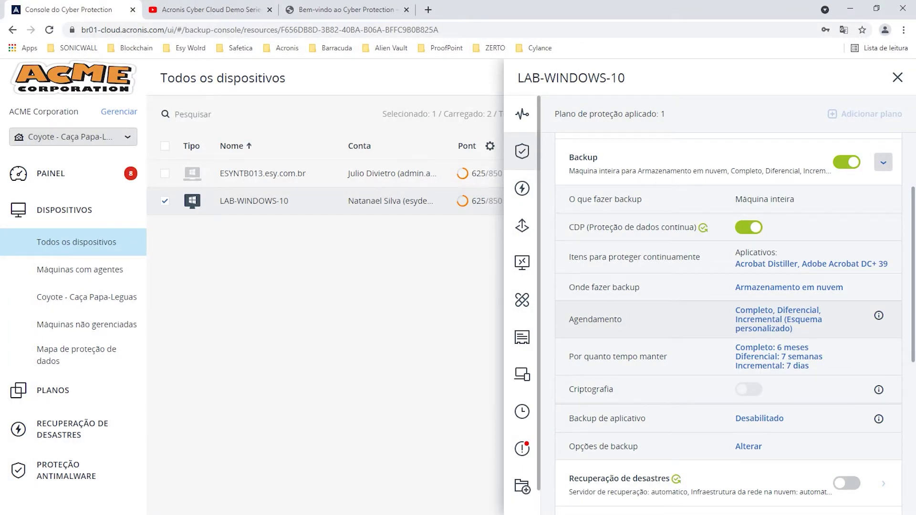
Review the available backup schemes in the plan's schedule, choose Personalizado and finish the schedule settings.
click(778, 319)
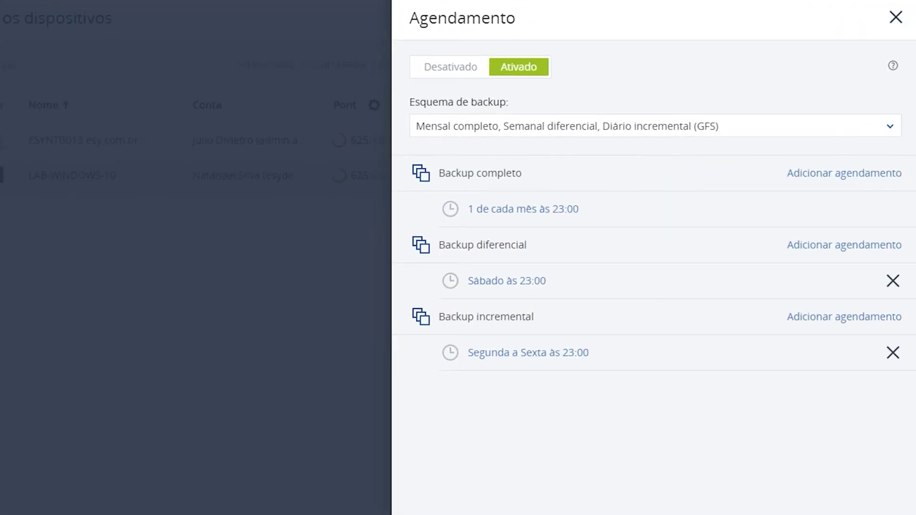
click(889, 126)
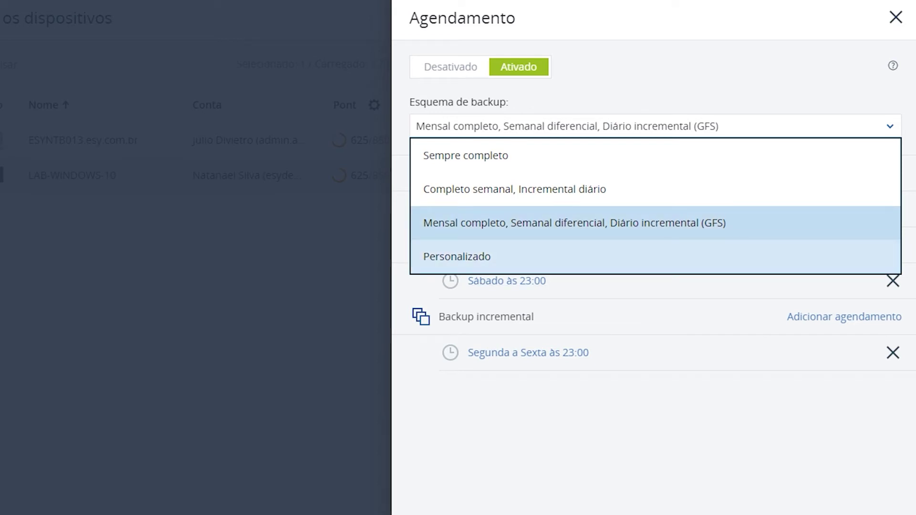
click(524, 223)
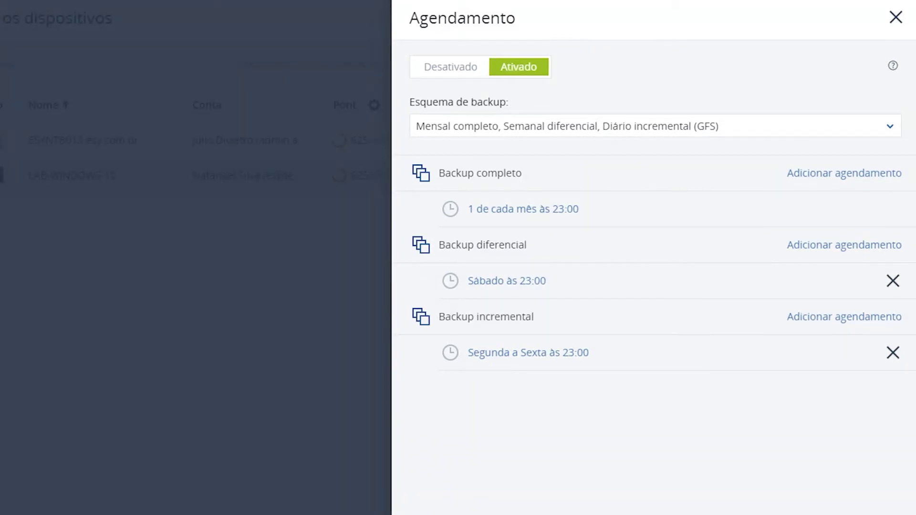
click(654, 126)
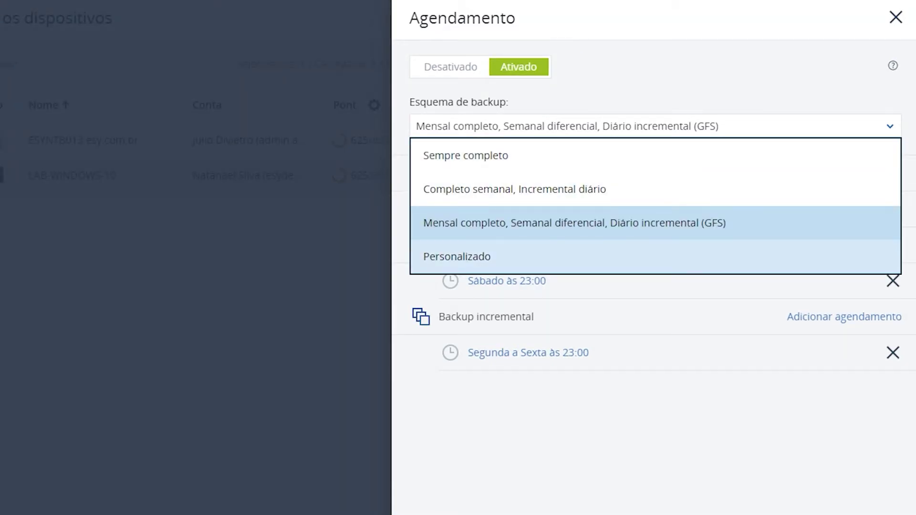
click(457, 256)
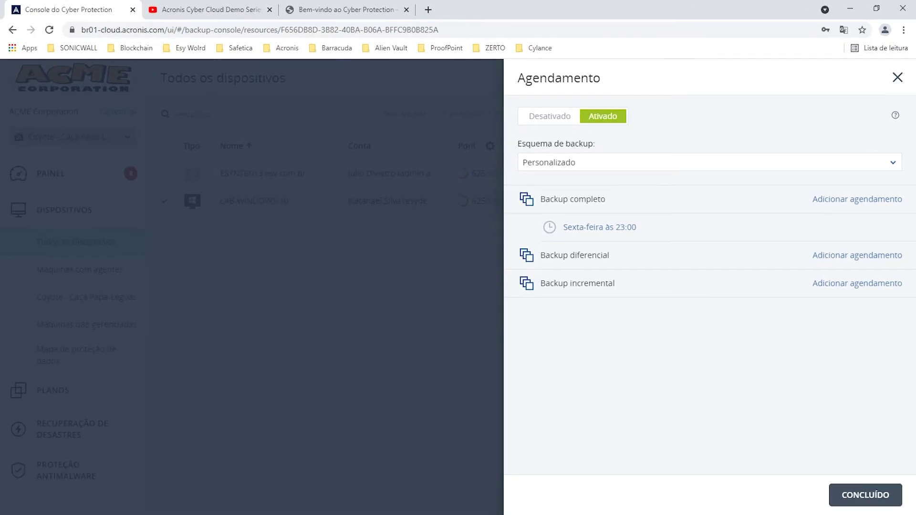
click(865, 495)
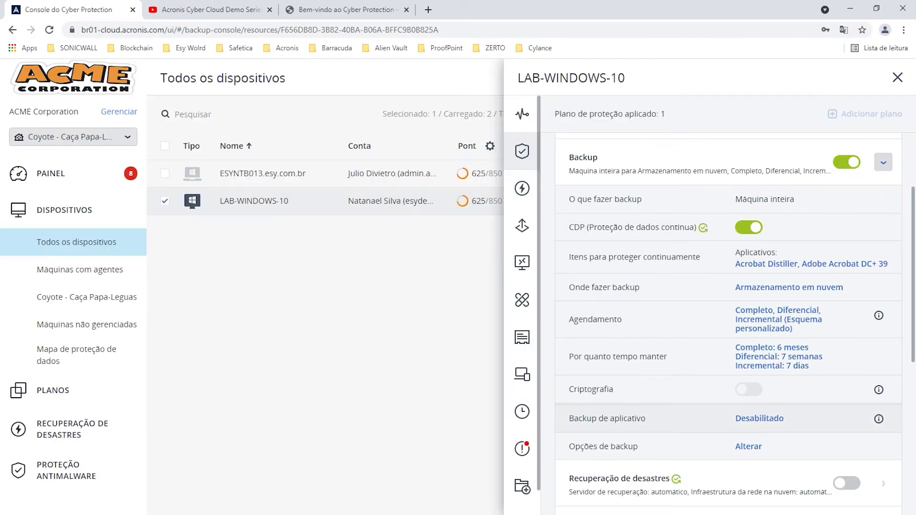
Review the backup retention periods and cleanup start setting, and look through the list of additional backup options.
click(779, 356)
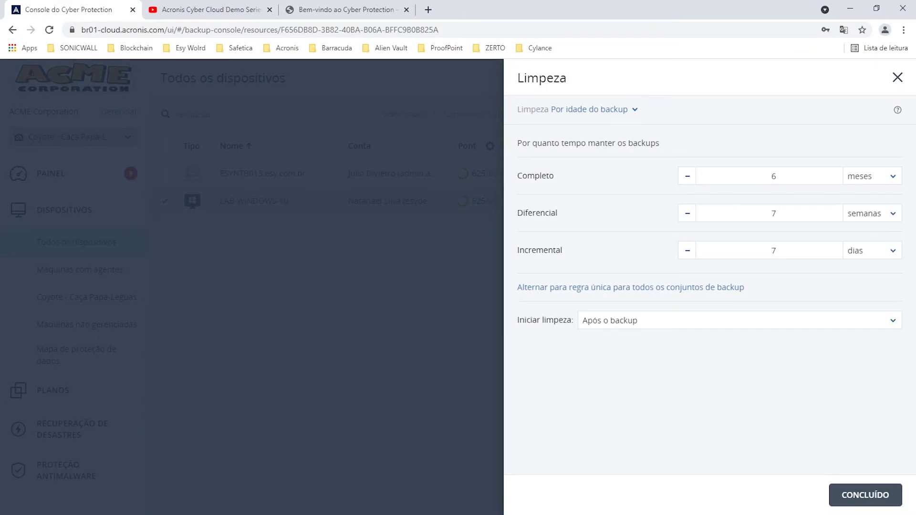
click(740, 320)
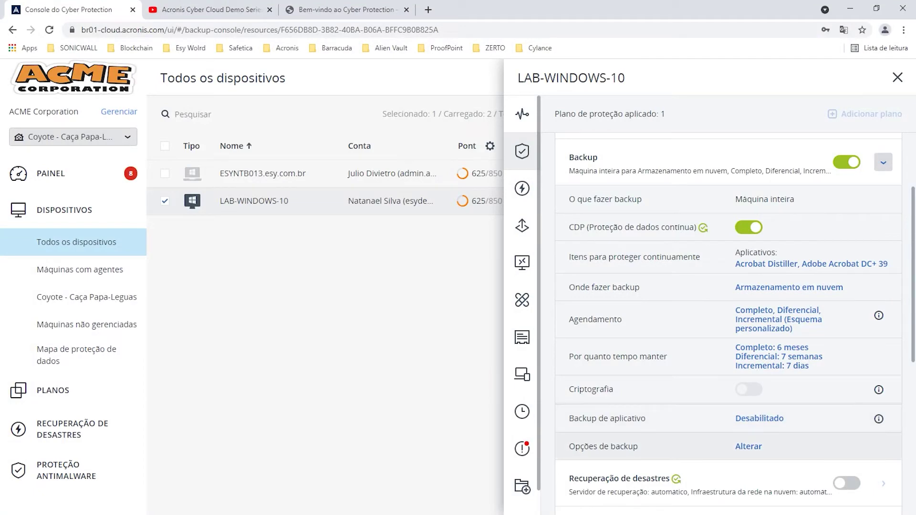
click(748, 446)
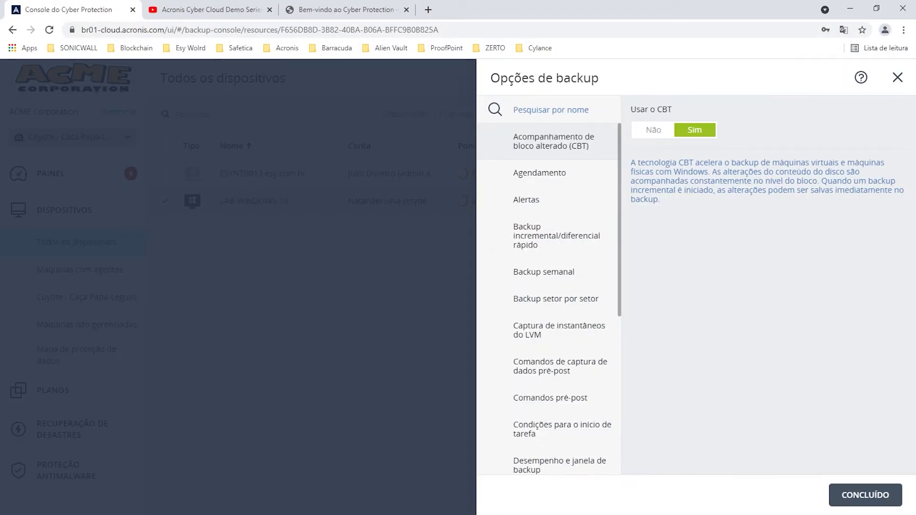
scroll(554, 361, down, 6)
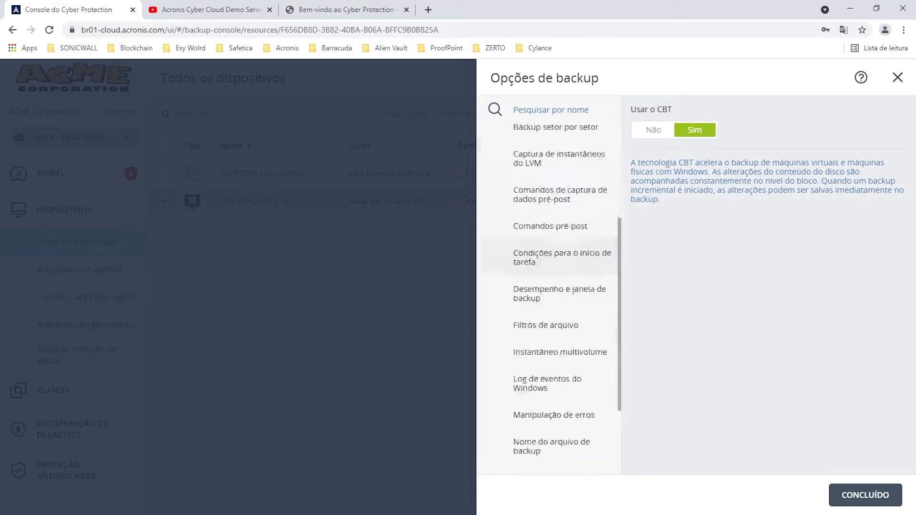
scroll(553, 462, up, 6)
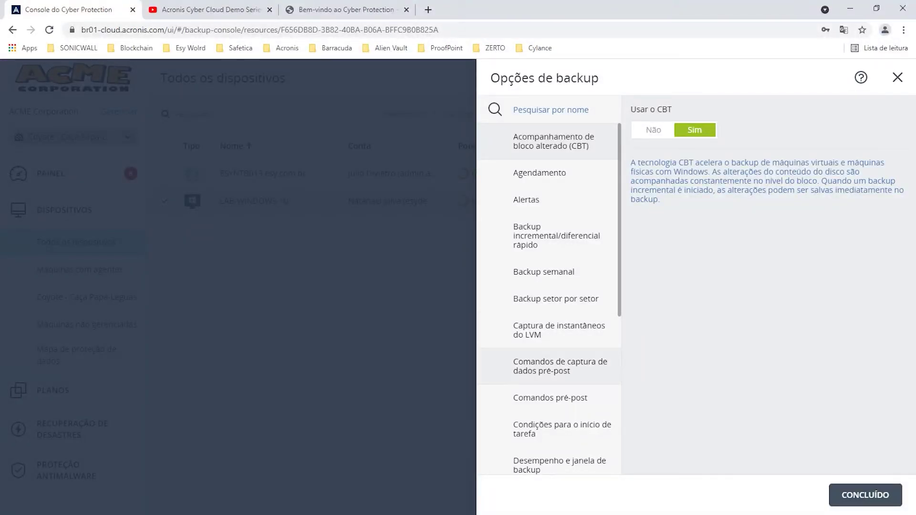
scroll(548, 315, down, 3)
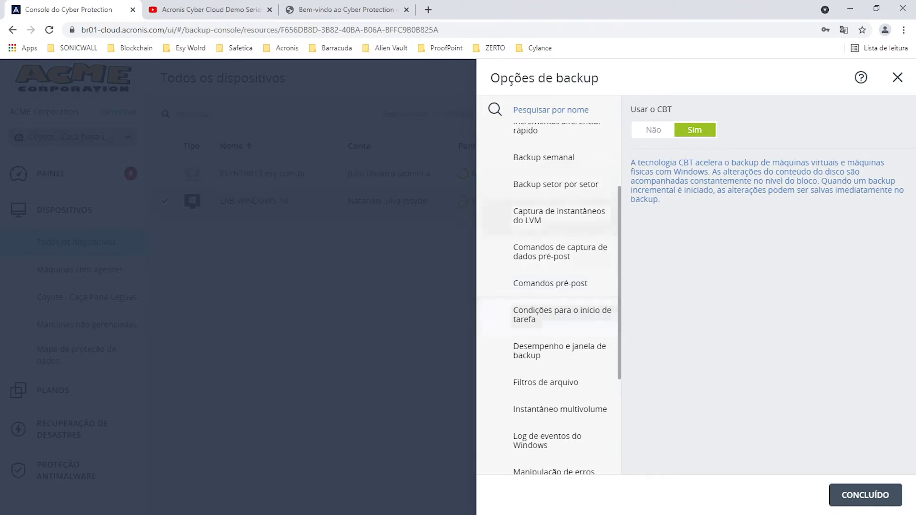
scroll(549, 305, down, 2)
scroll(548, 305, up, 4)
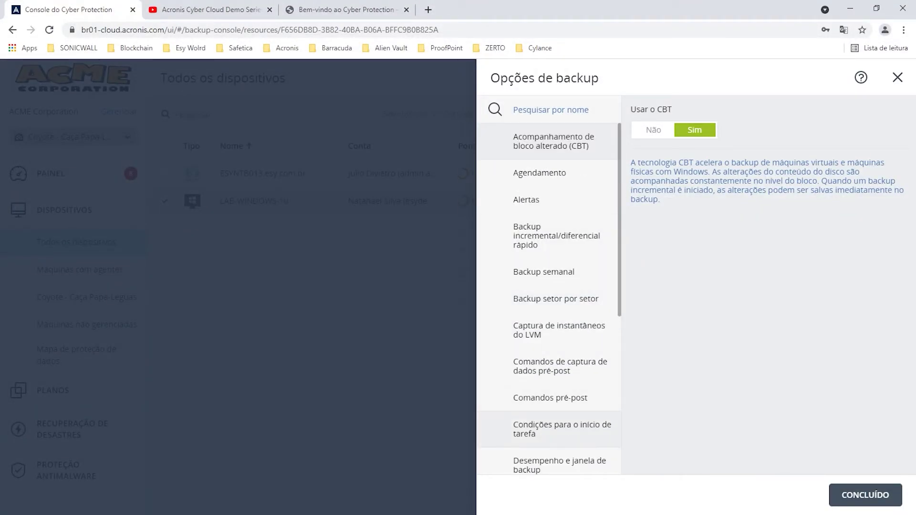
Enable custom performance and backup window settings, and assign Monday to Friday, 09:00 to 18:00, to the blue 25% speed level.
scroll(548, 306, down, 2)
click(559, 351)
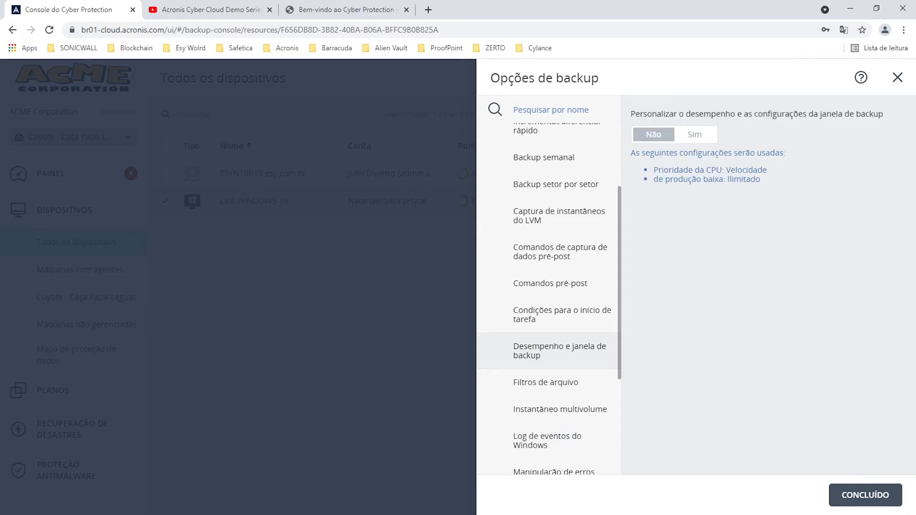
click(694, 135)
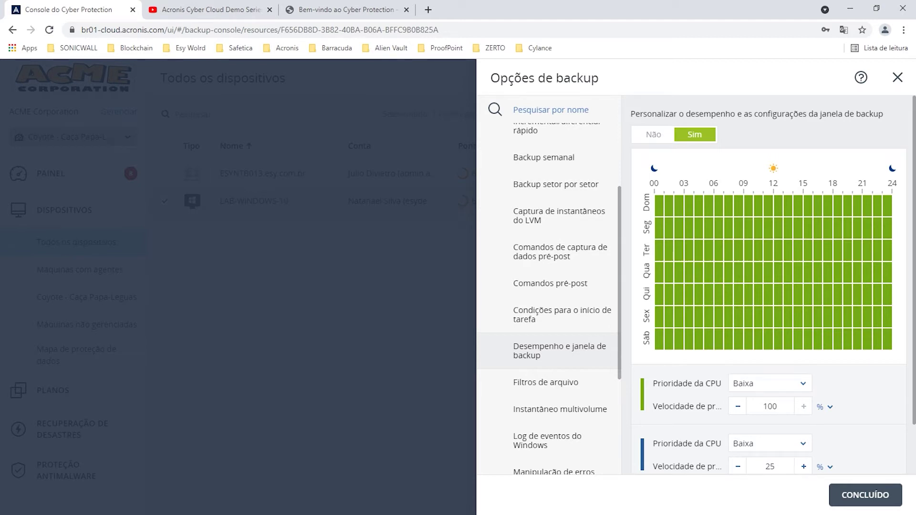
scroll(767, 286, down, 1)
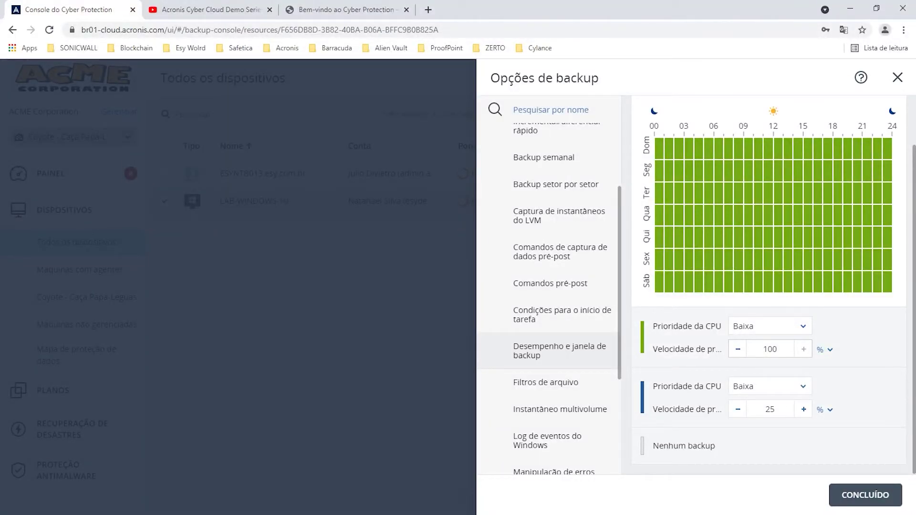
scroll(767, 287, up, 1)
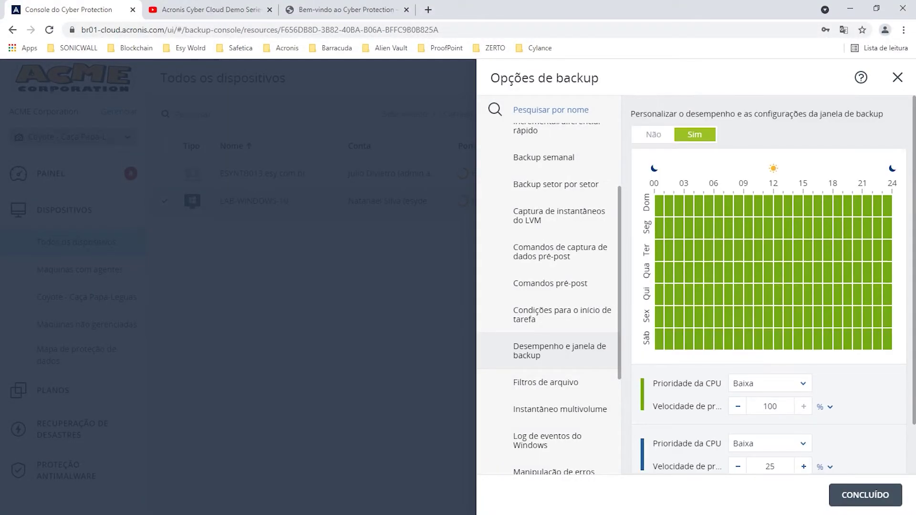
drag(748, 228, 829, 319)
click(822, 335)
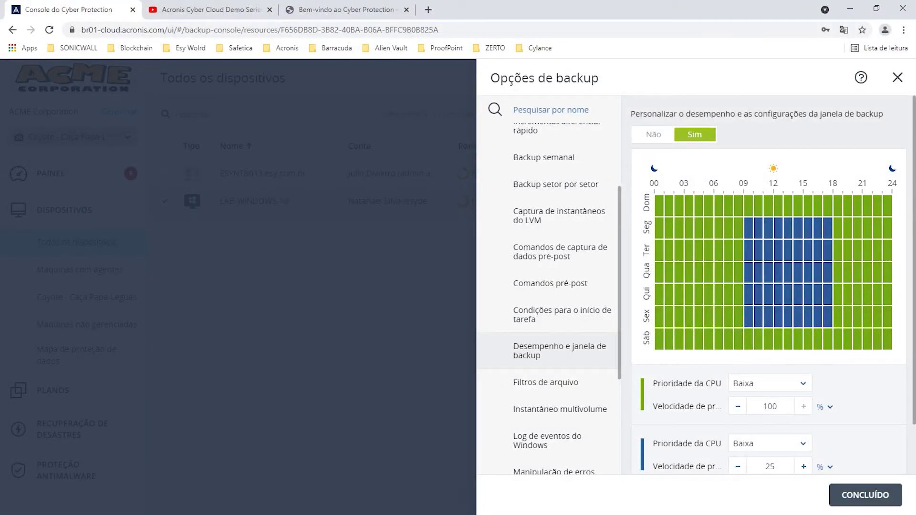
scroll(768, 286, down, 1)
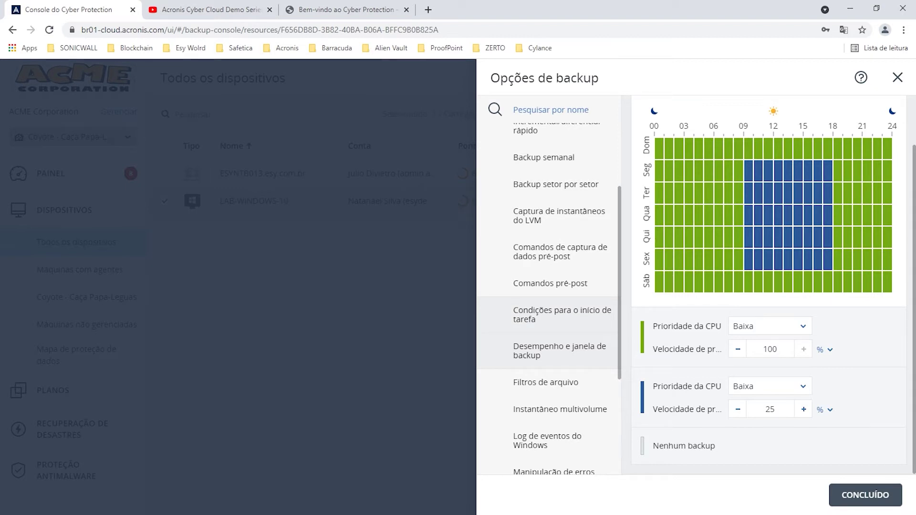
Look through the remaining backup options of the plan and open the compression level setting (Nível de compactação).
scroll(548, 317, down, 1)
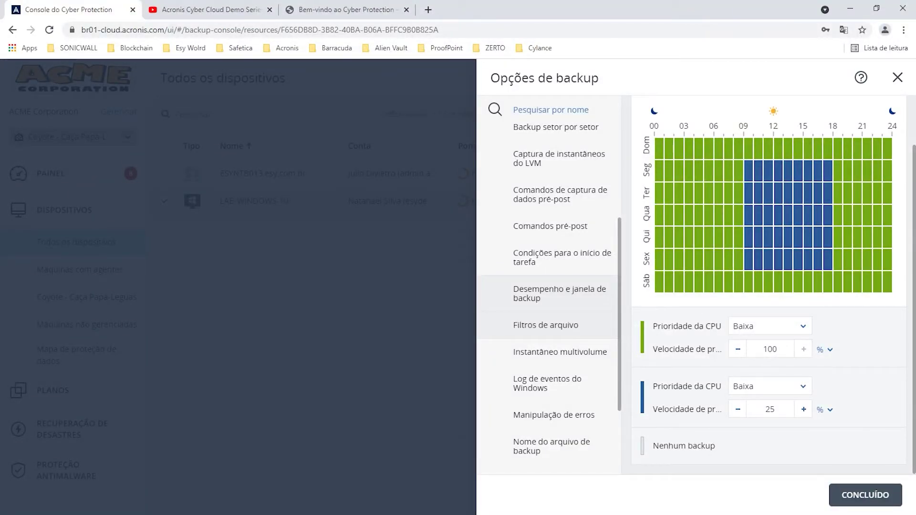
scroll(548, 286, up, 1)
scroll(549, 286, down, 3)
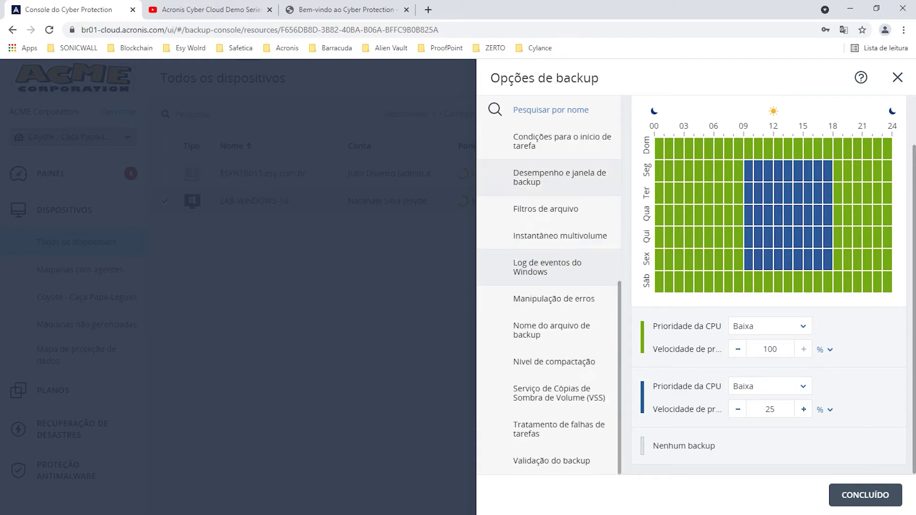
click(554, 361)
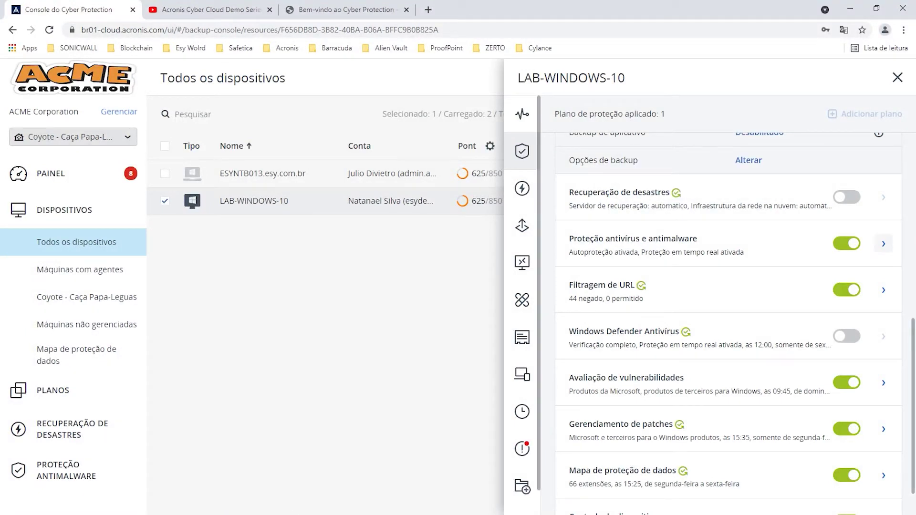
Enable Recuperação de desastres in the protection plan of LAB-WINDOWS-10.
click(847, 197)
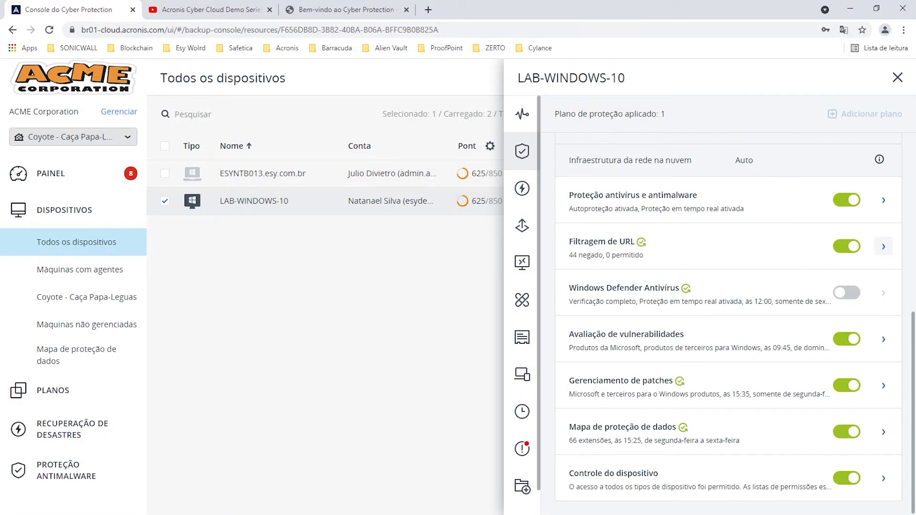
Review the full list of website categories under Filtragem de URL and leave it without making changes.
mouse_move(641, 242)
click(883, 246)
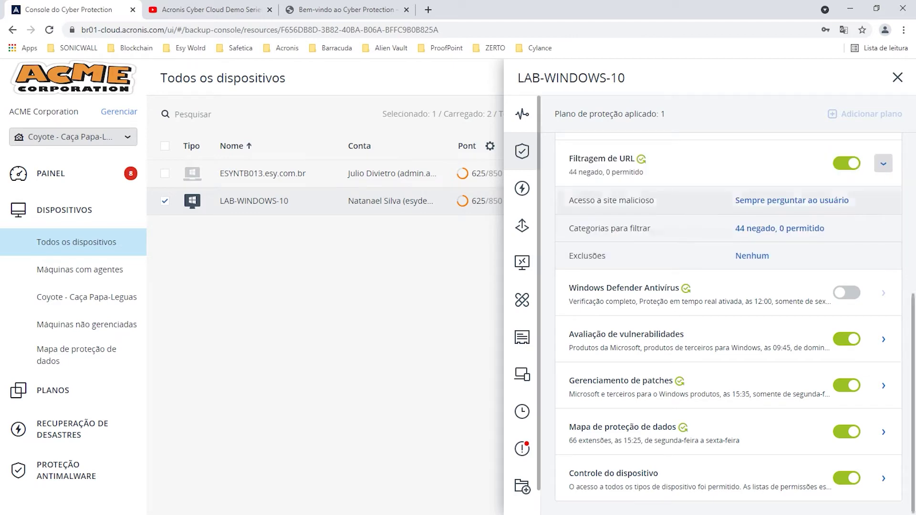
click(779, 229)
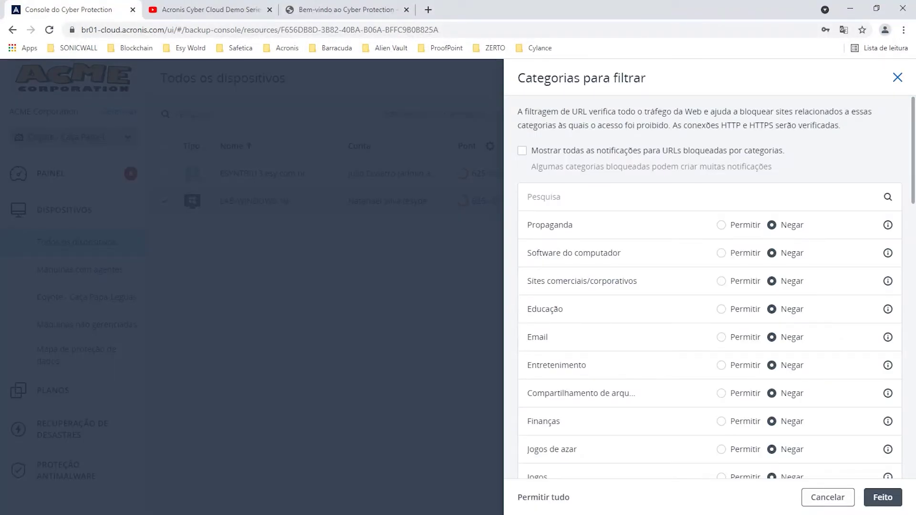
scroll(709, 287, down, 10)
scroll(709, 286, down, 10)
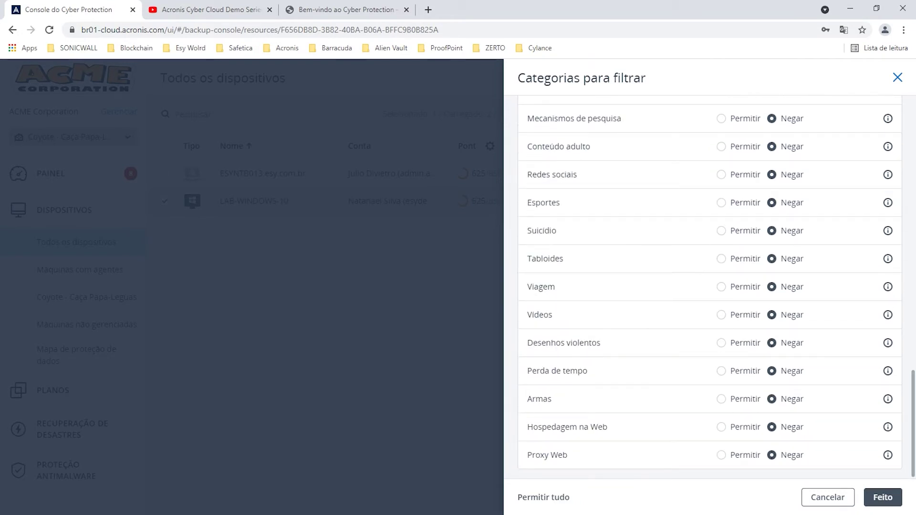
scroll(709, 286, up, 20)
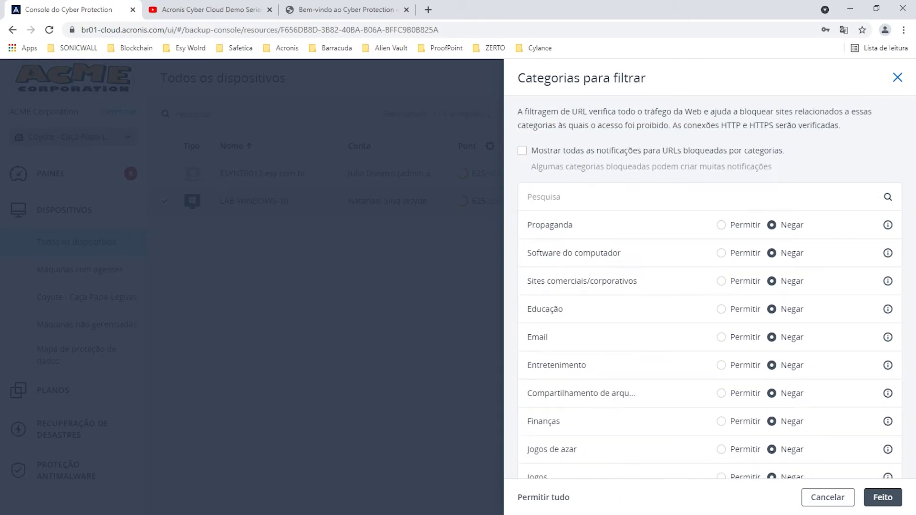
click(828, 497)
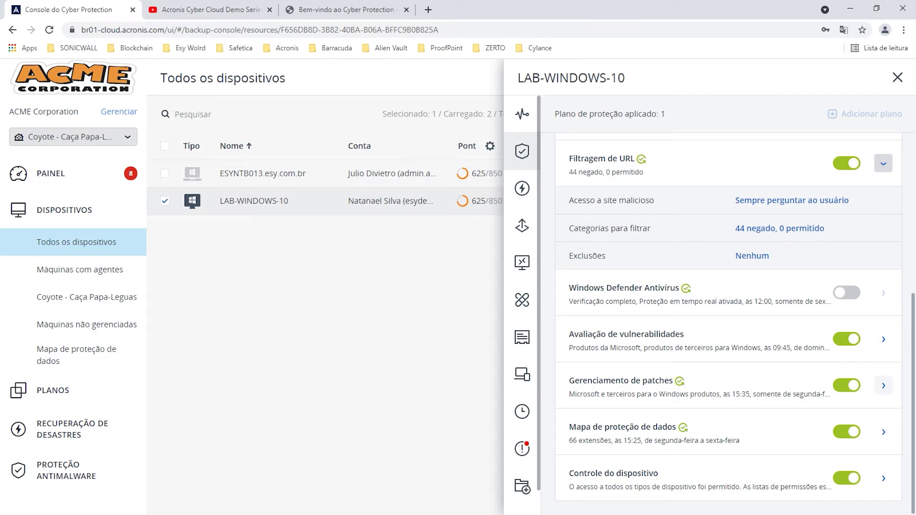
Review the trusted and blocked URL exclusions of Filtragem de URL without adding any, and collapse the module.
scroll(725, 305, up, 1)
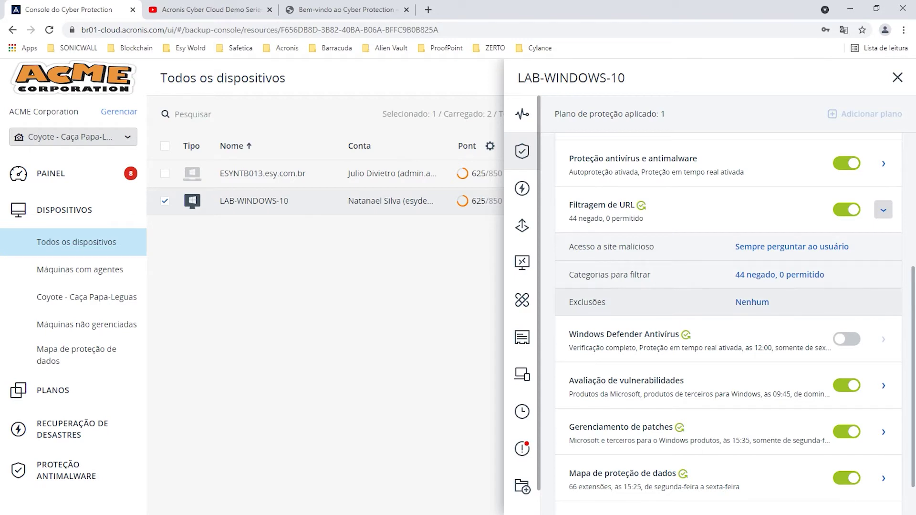
click(751, 302)
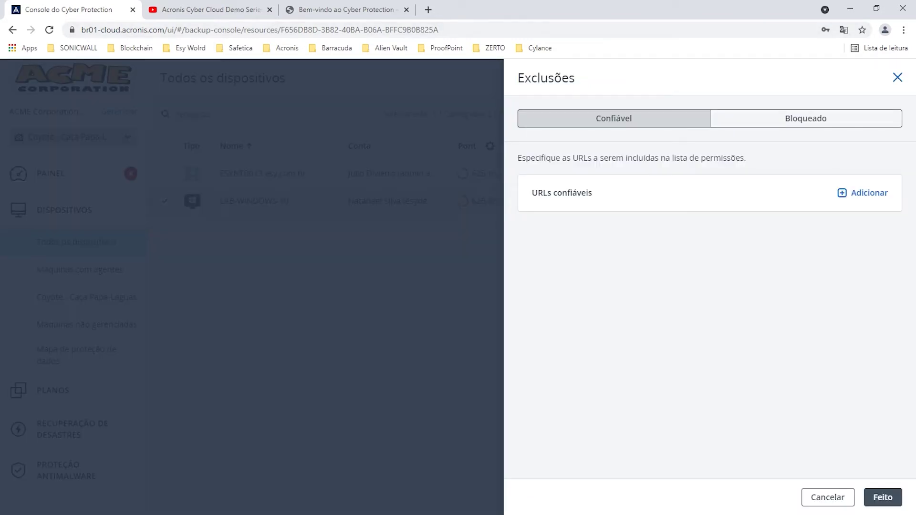
click(863, 193)
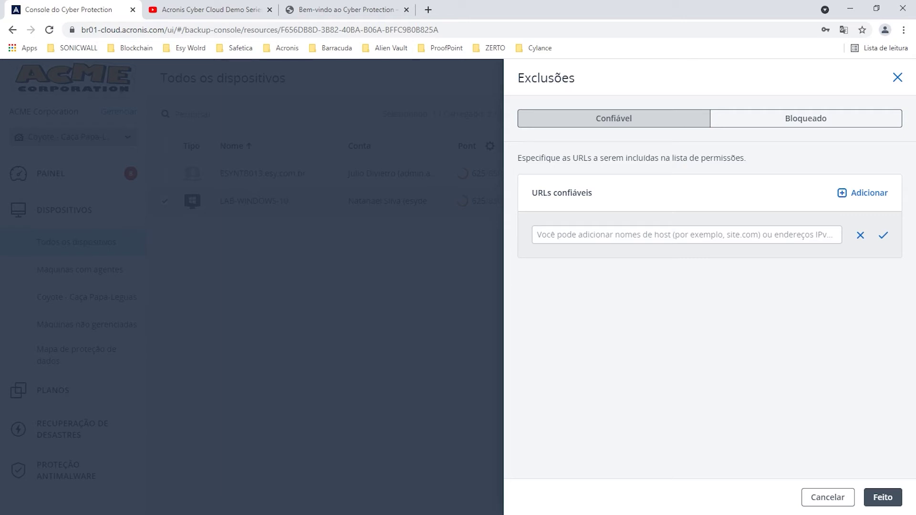
click(687, 235)
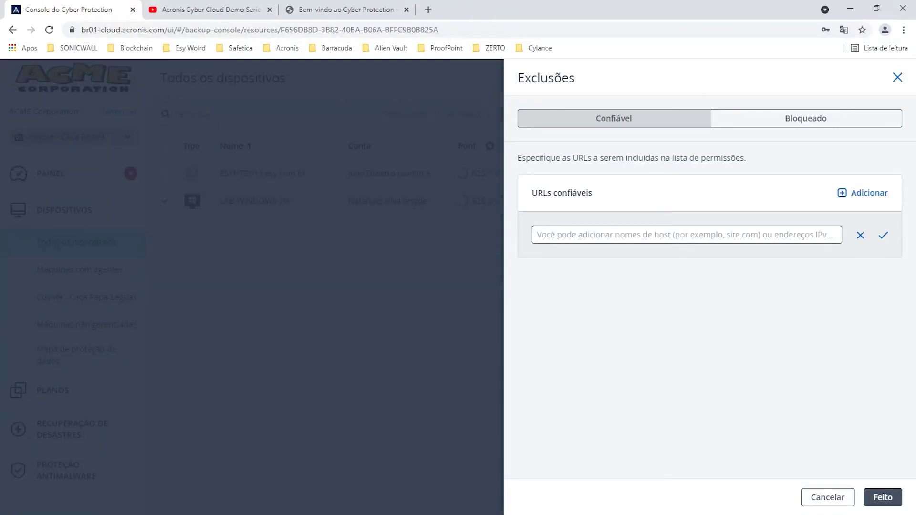
click(806, 119)
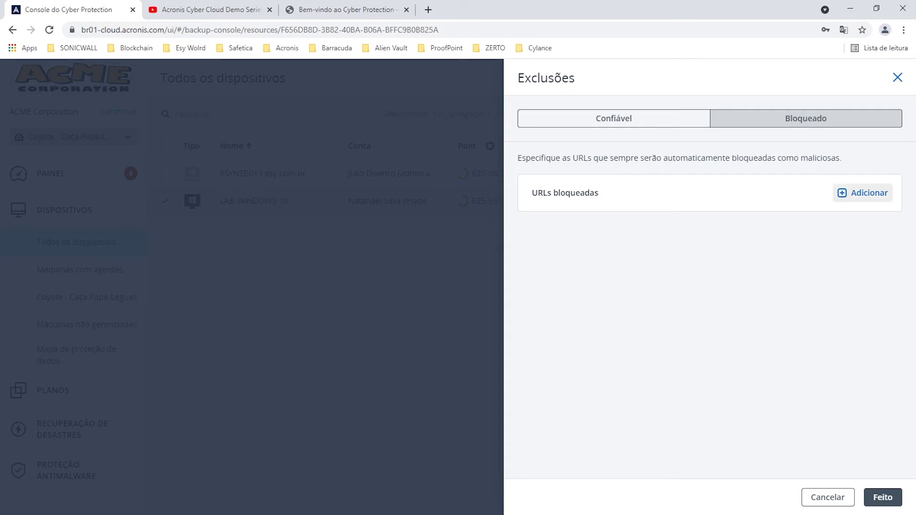
click(613, 118)
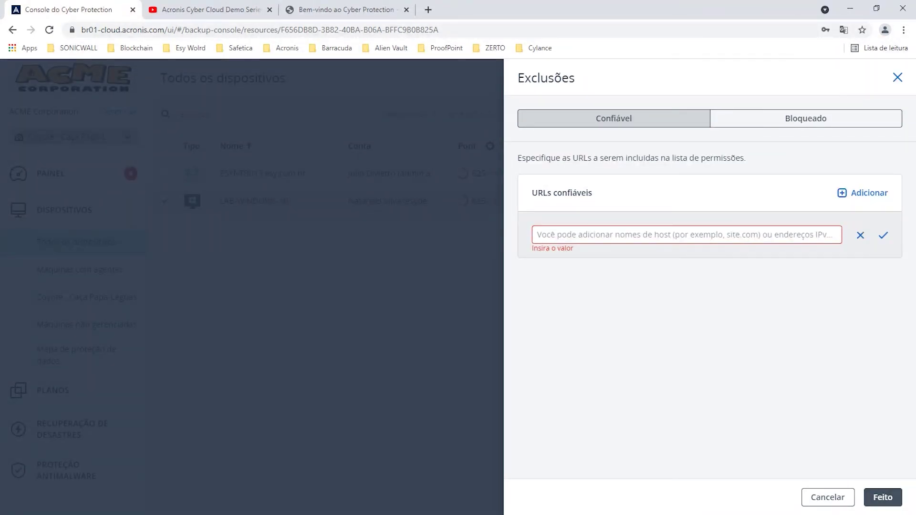
click(897, 77)
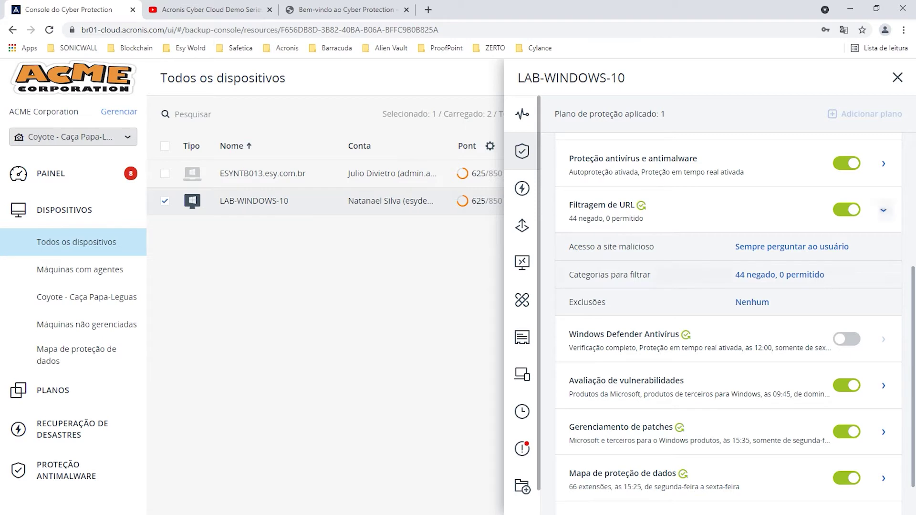
click(883, 209)
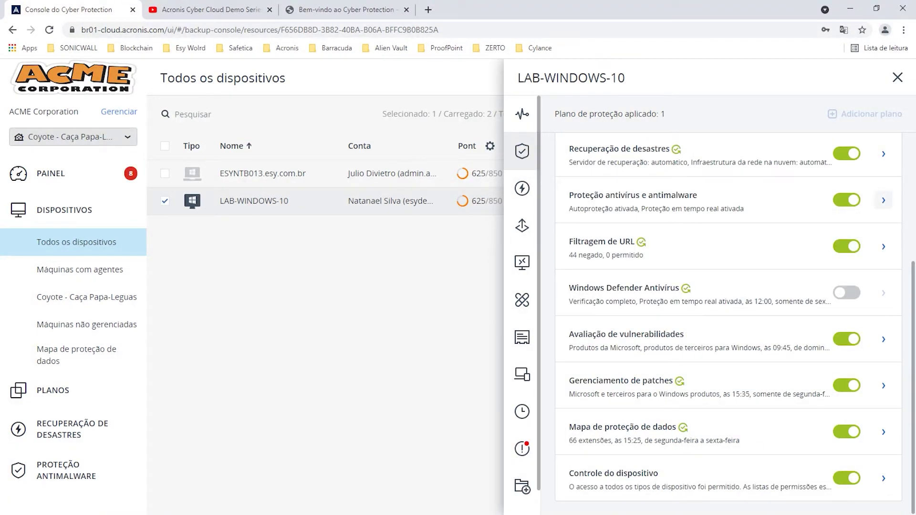
Review the Proteção antivírus e antimalware settings, from Active Protection to scheduled scans and exclusions, and collapse the module.
click(882, 199)
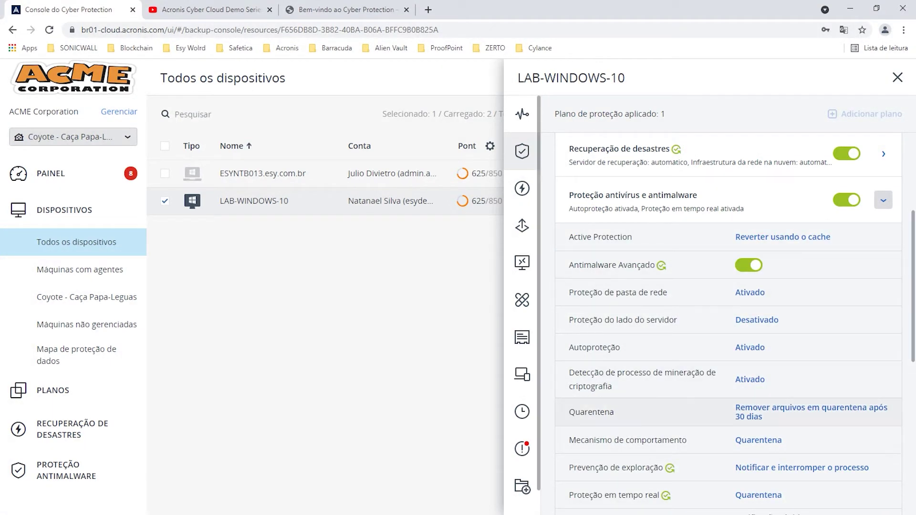
scroll(668, 411, down, 3)
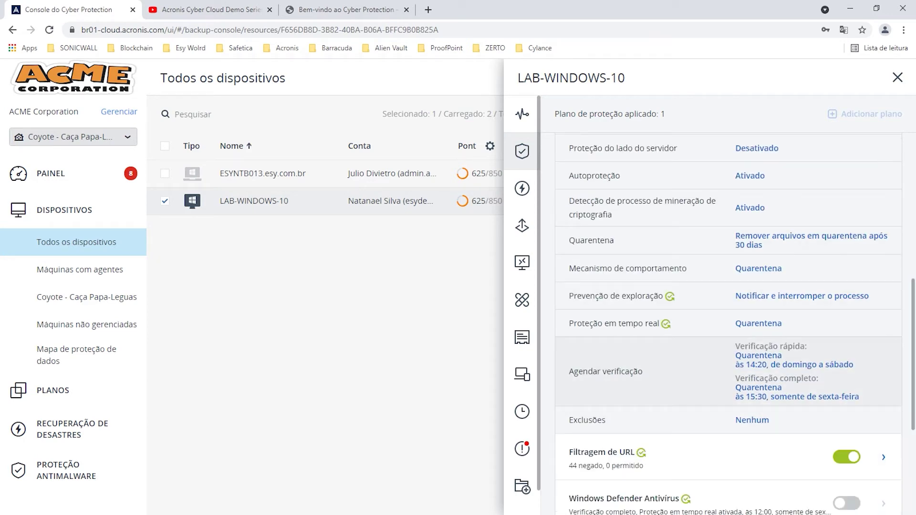
scroll(728, 324, up, 2)
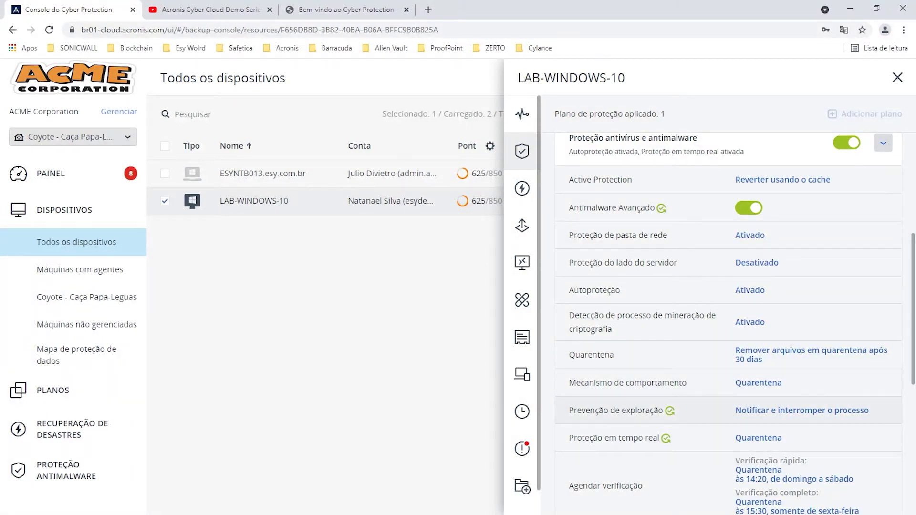
scroll(716, 410, down, 1)
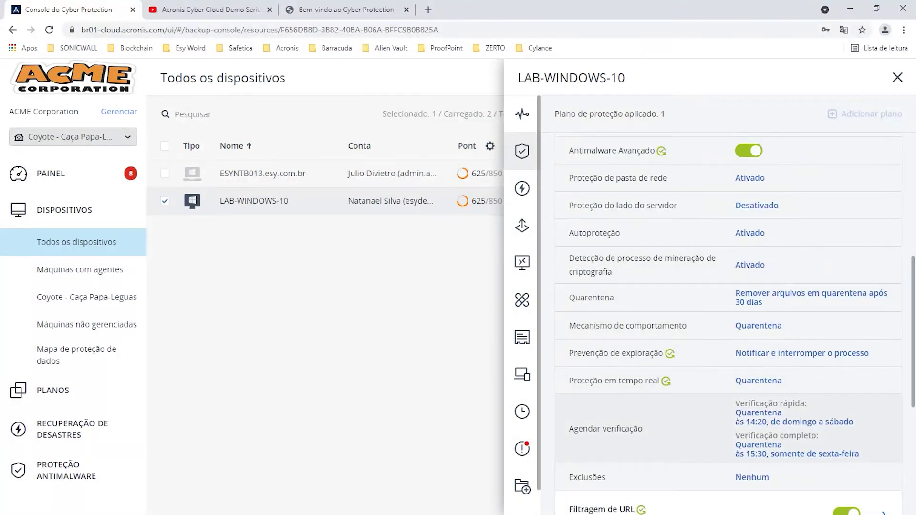
scroll(883, 200, up, 3)
click(882, 200)
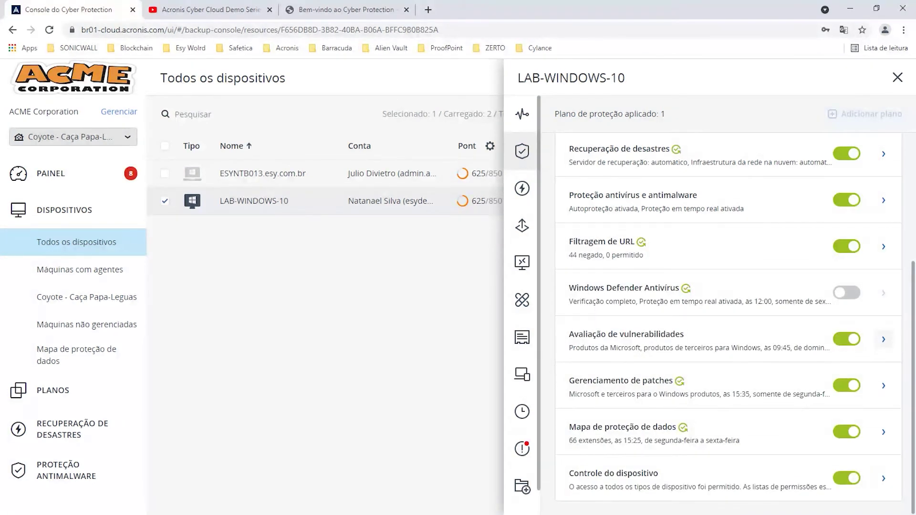
Review the scope and schedule settings of Avaliação de vulnerabilidades, Gerenciamento de patches and Mapa de proteção de dados.
click(883, 339)
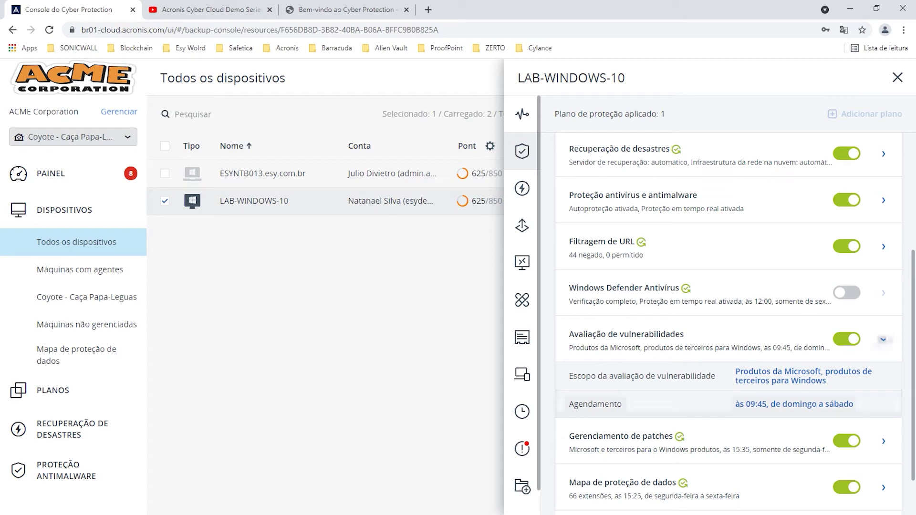
click(883, 339)
click(882, 385)
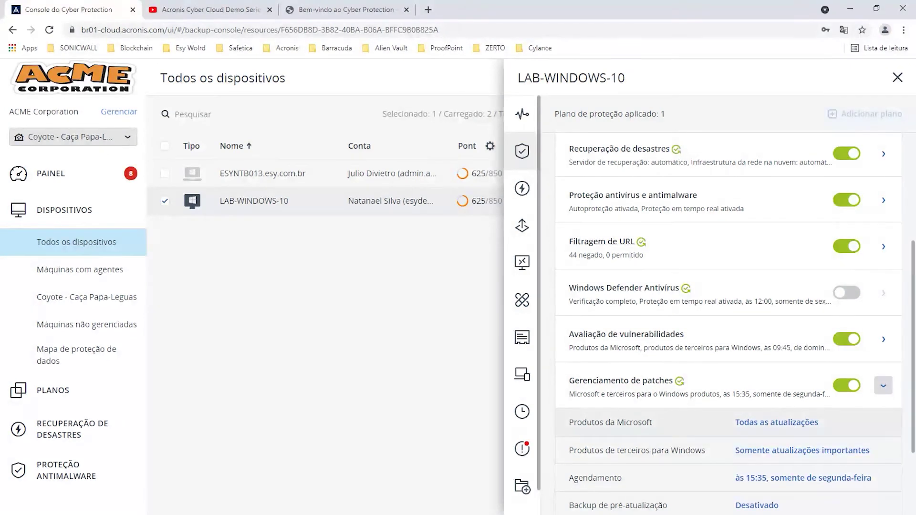
scroll(729, 415, down, 3)
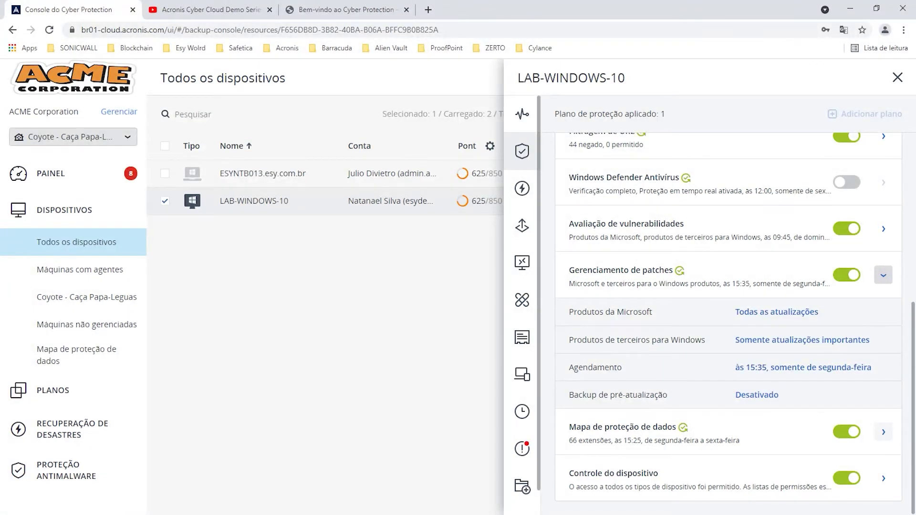
click(882, 431)
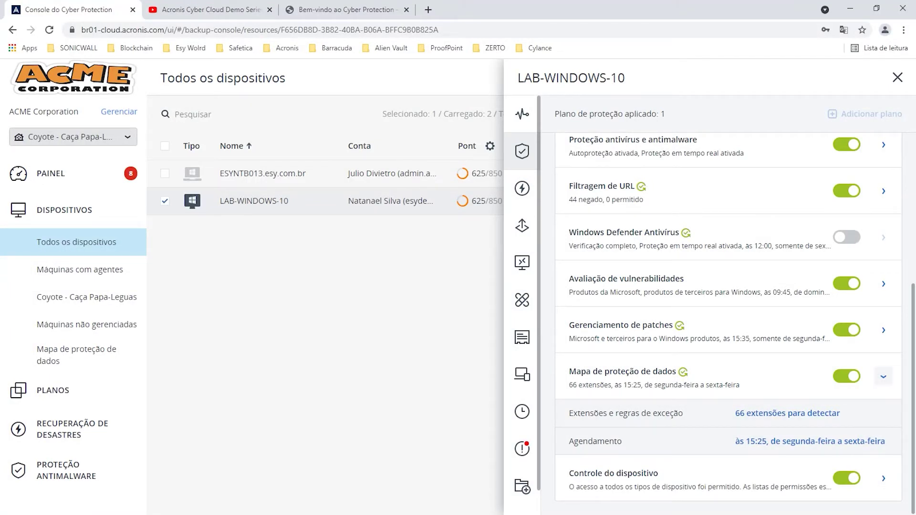
click(882, 376)
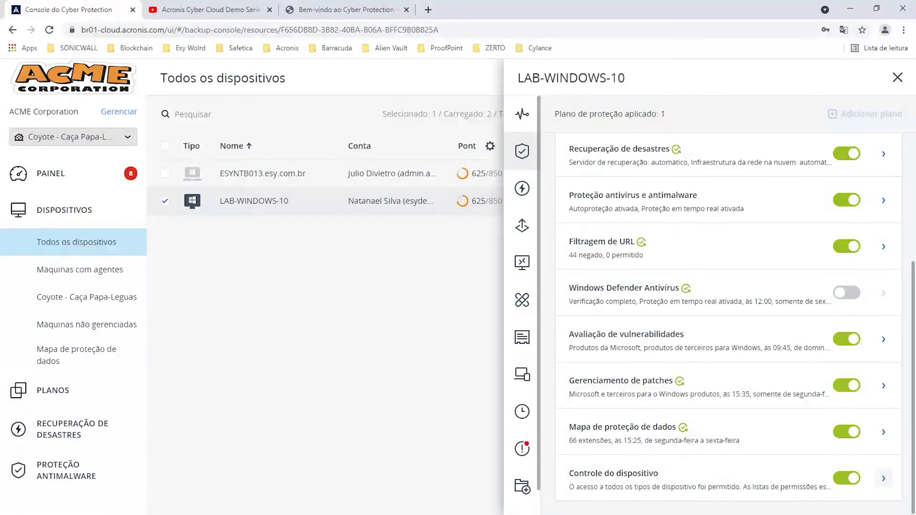
Review the device type allowlist under Controle do dispositivo and leave it without making changes.
click(883, 478)
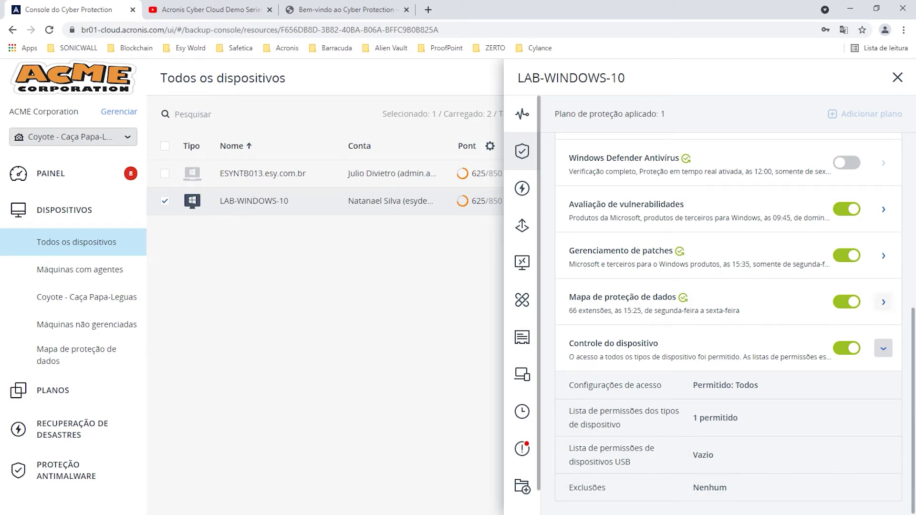
click(653, 418)
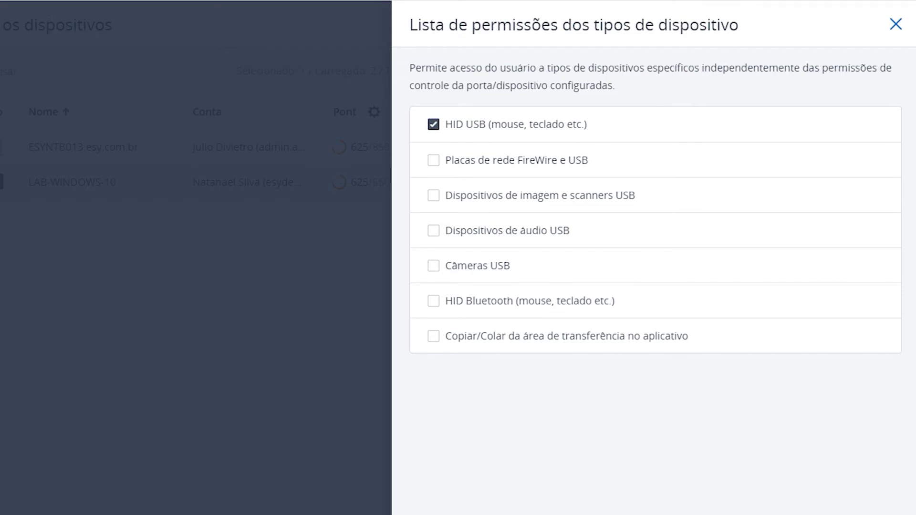
click(827, 497)
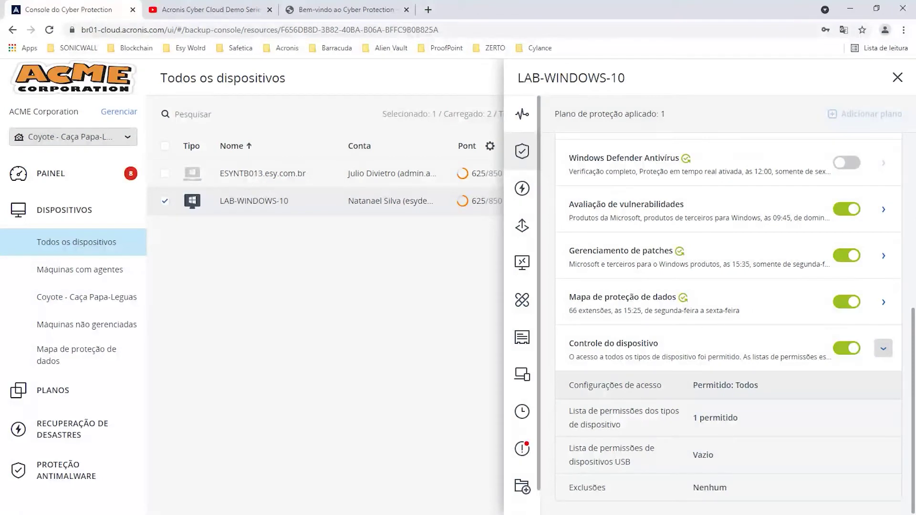
Review the Controle do dispositivo access settings for devices, ports and redirected devices, and close them without changes.
click(620, 385)
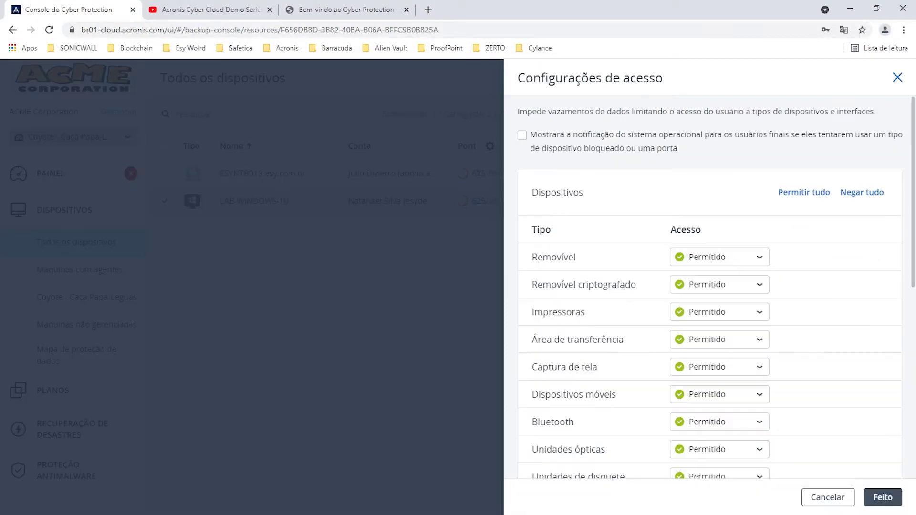
scroll(709, 286, down, 8)
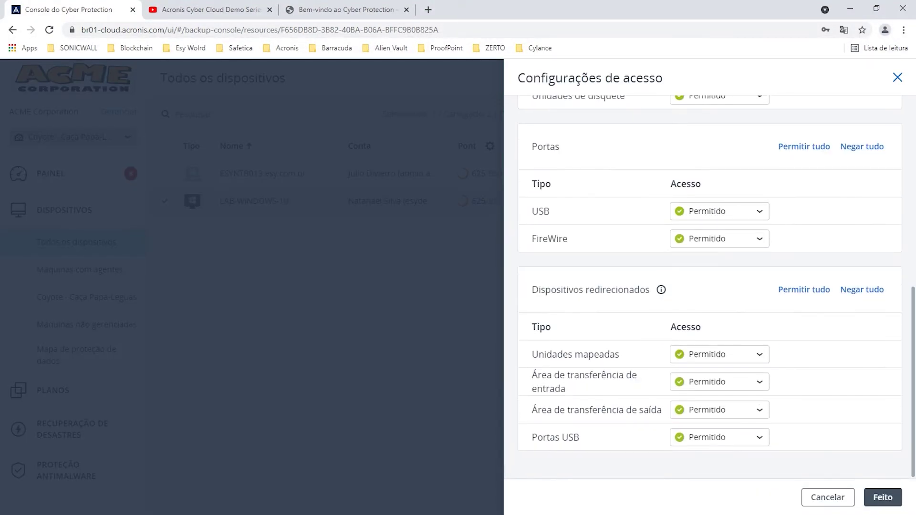
scroll(710, 286, up, 8)
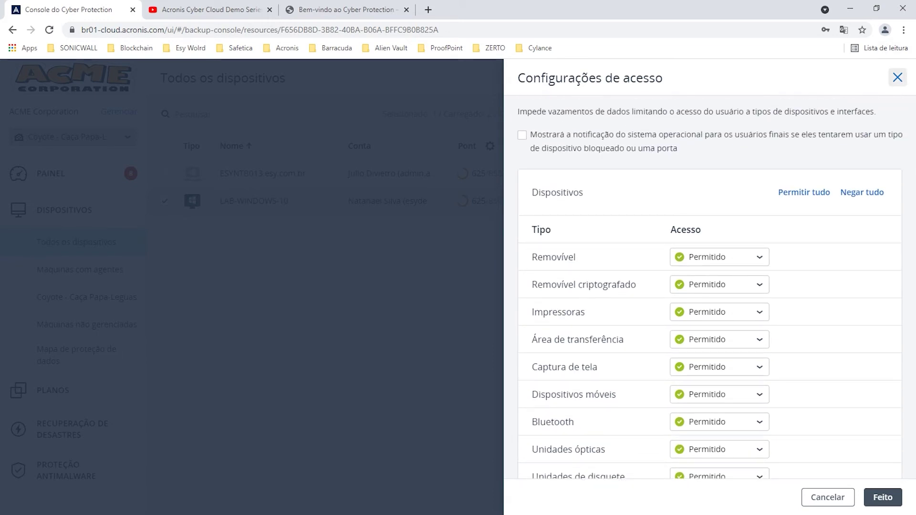
click(897, 77)
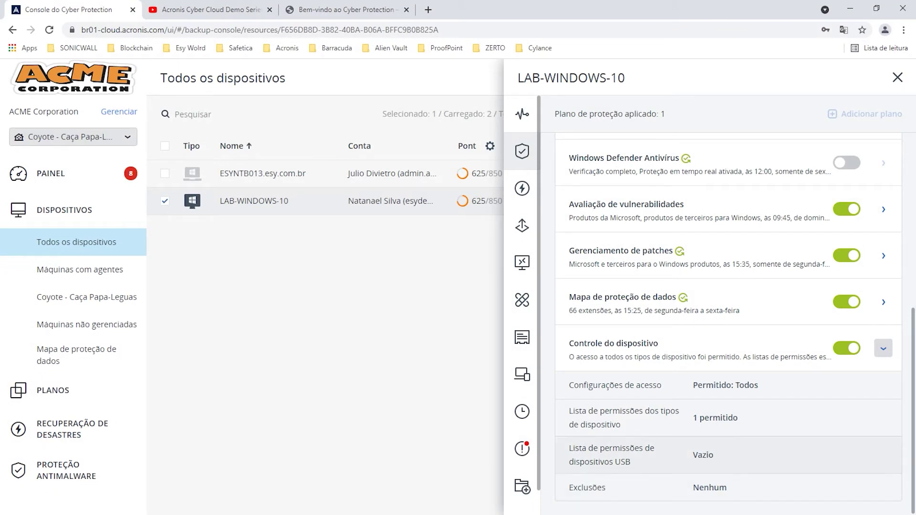
Review where process and folder exclusions are added under Controle do dispositivo, and close the exclusions without adding any.
click(716, 487)
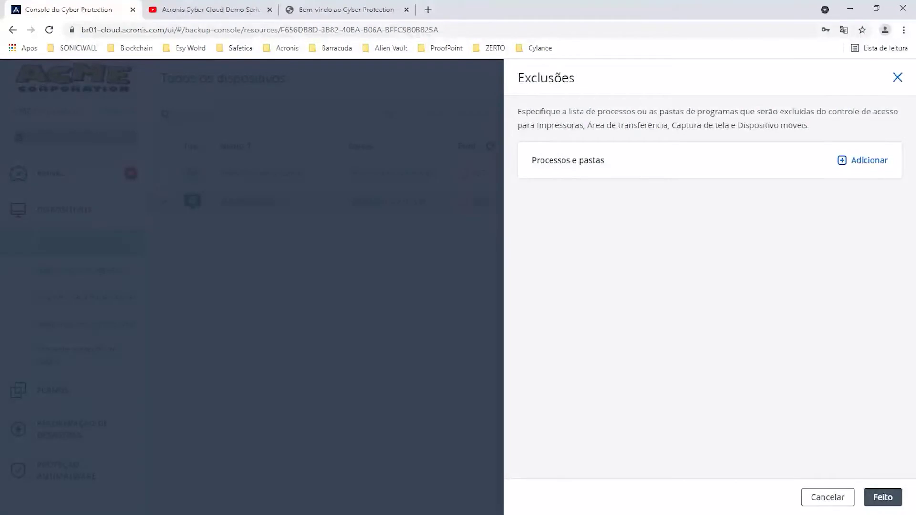
click(862, 160)
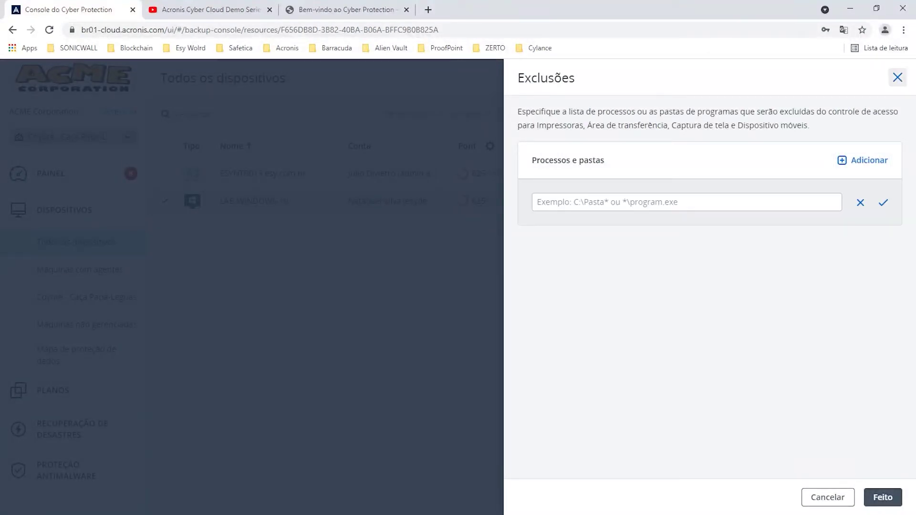
click(897, 77)
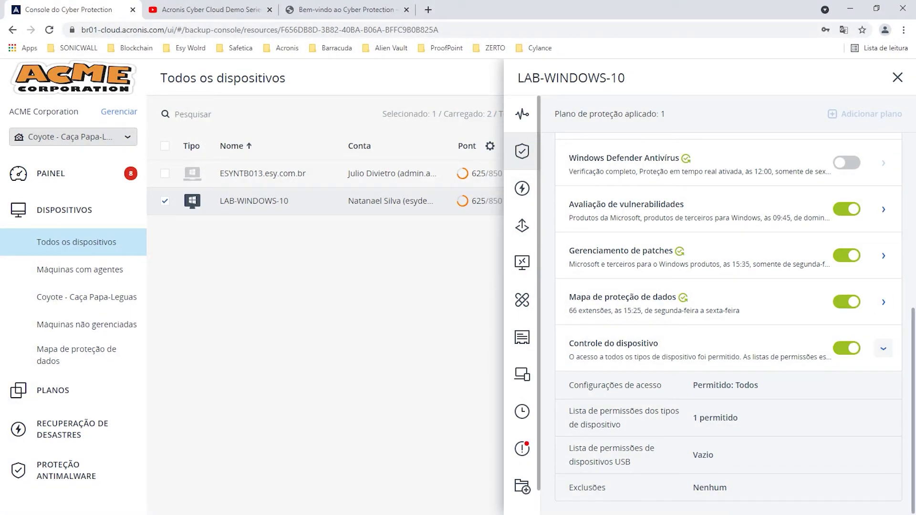
View the disaster recovery server details for LAB-WINDOWS-10.
scroll(728, 325, up, 4)
scroll(883, 377, up, 3)
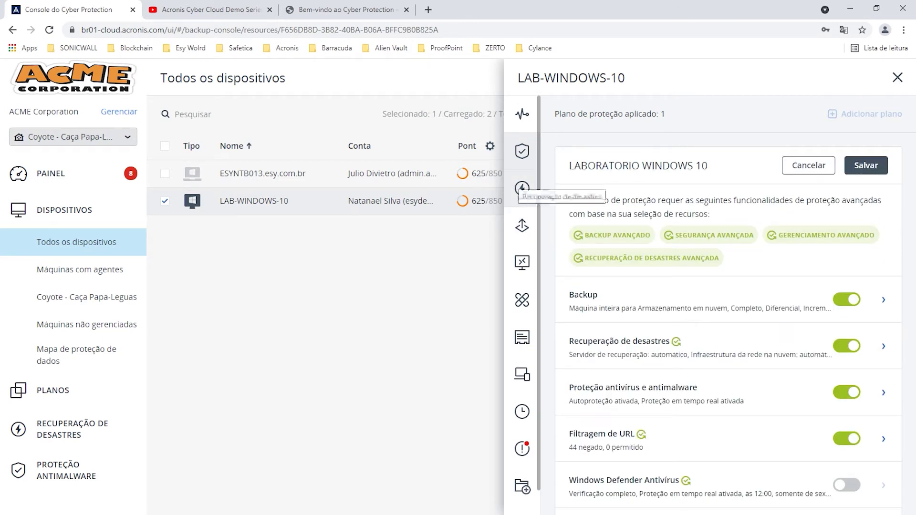
click(522, 188)
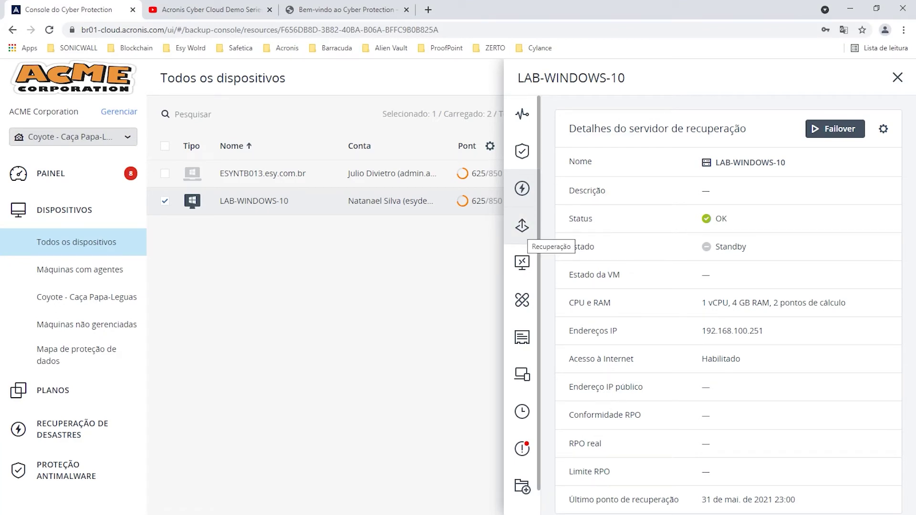
Examine the 25 Mai, 12:15 recovery point of LAB-WINDOWS-10 and its recovery choices, without starting a recovery.
click(522, 225)
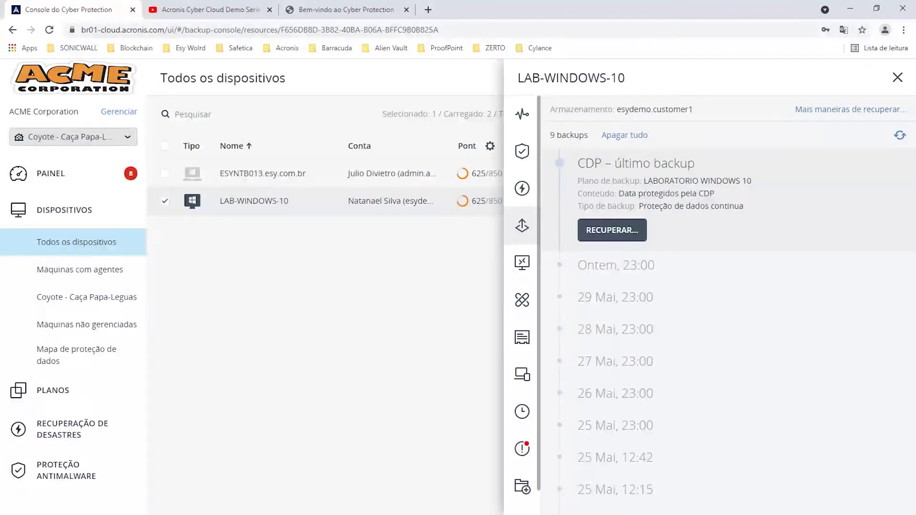
click(615, 489)
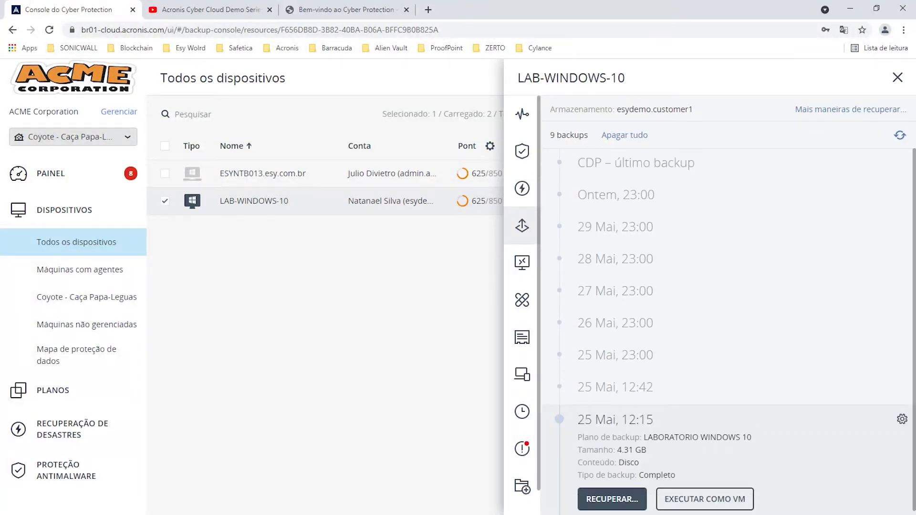
double_click(656, 475)
drag(647, 450, 616, 451)
click(612, 499)
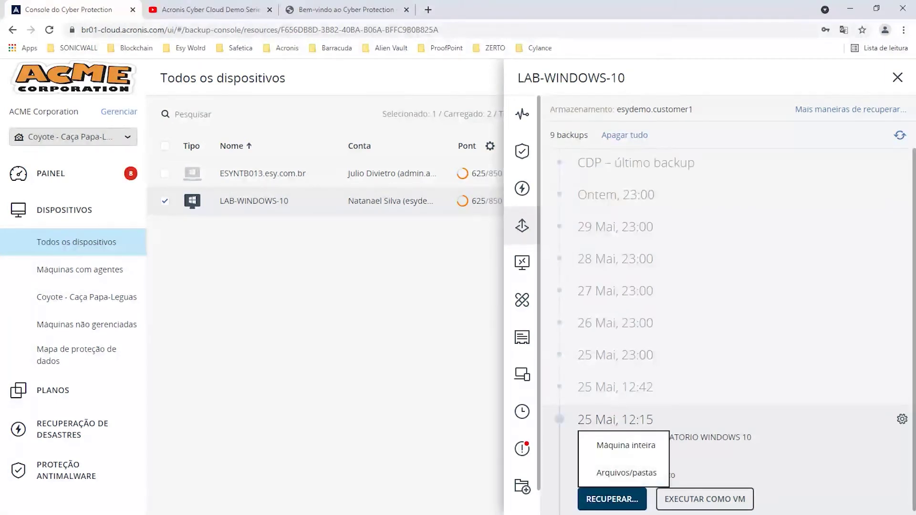
click(612, 499)
click(611, 498)
key(Escape)
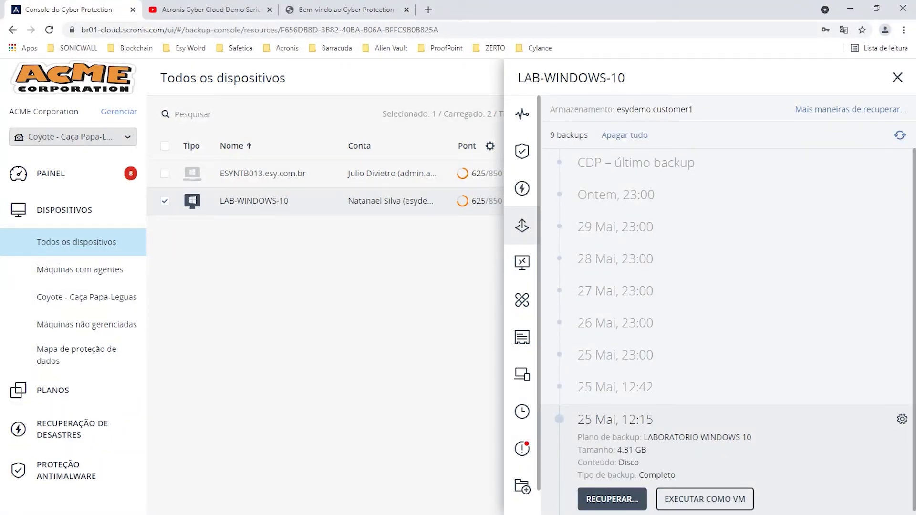
Review the options for running the 25 Mai, 12:15 backup as a VM, including target host types, and leave without running it.
click(704, 499)
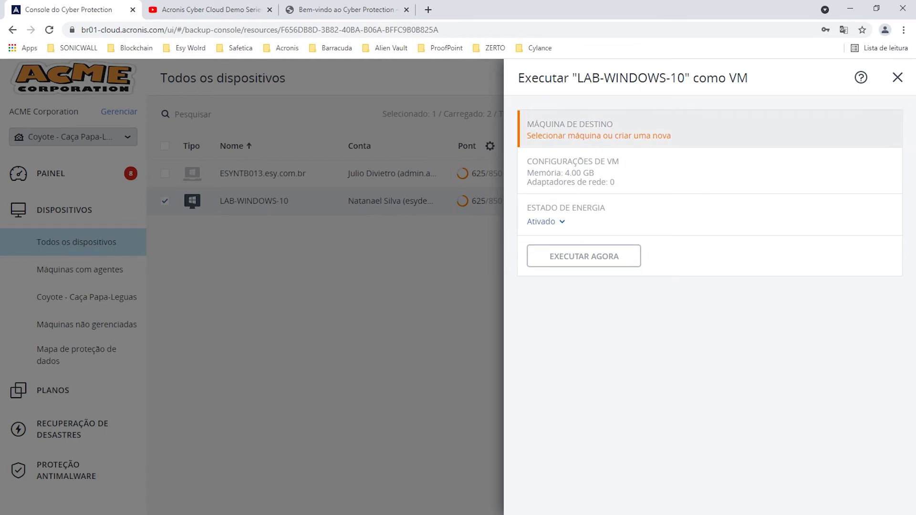
click(599, 135)
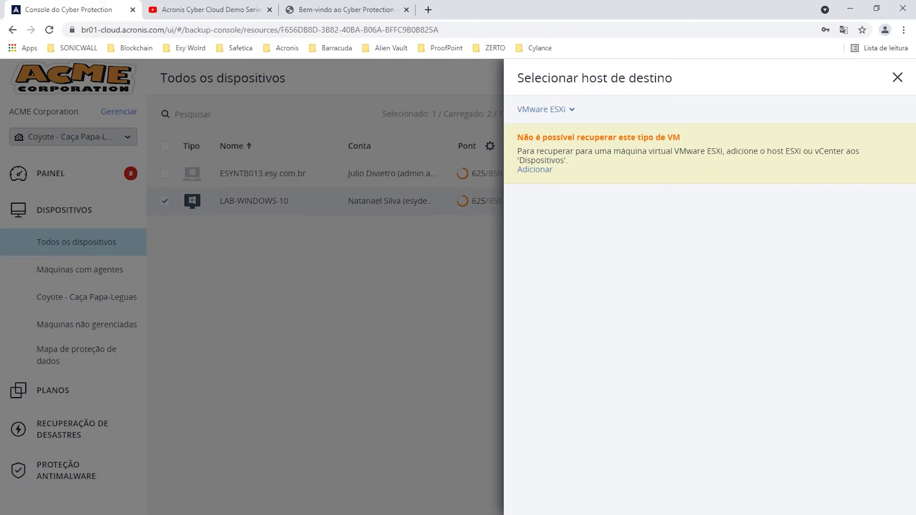
click(545, 109)
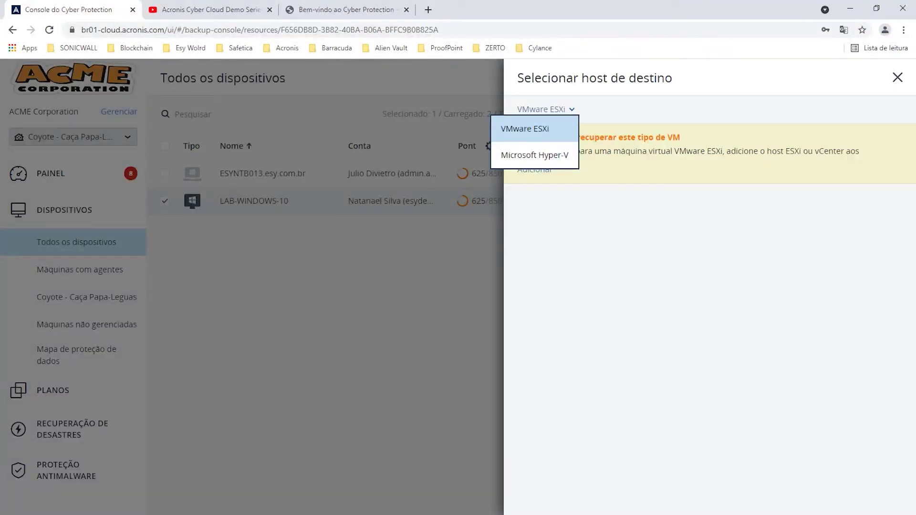
click(897, 77)
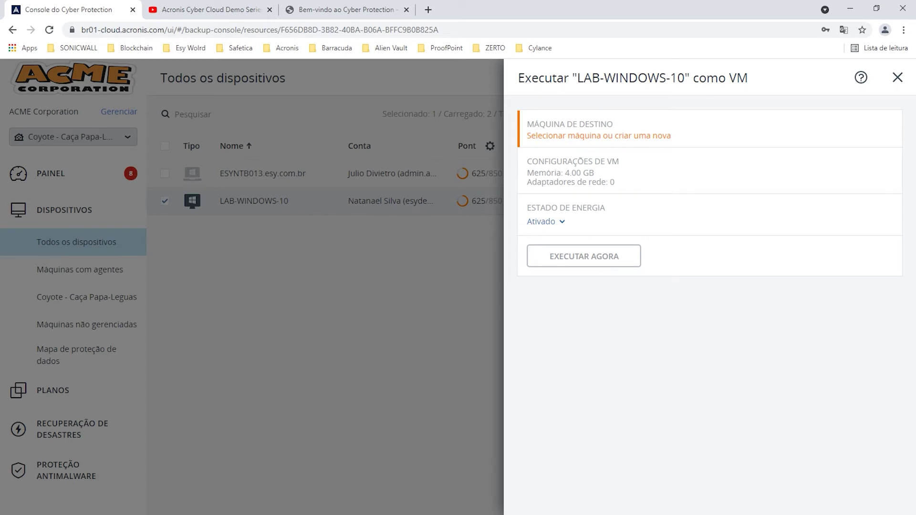
click(897, 77)
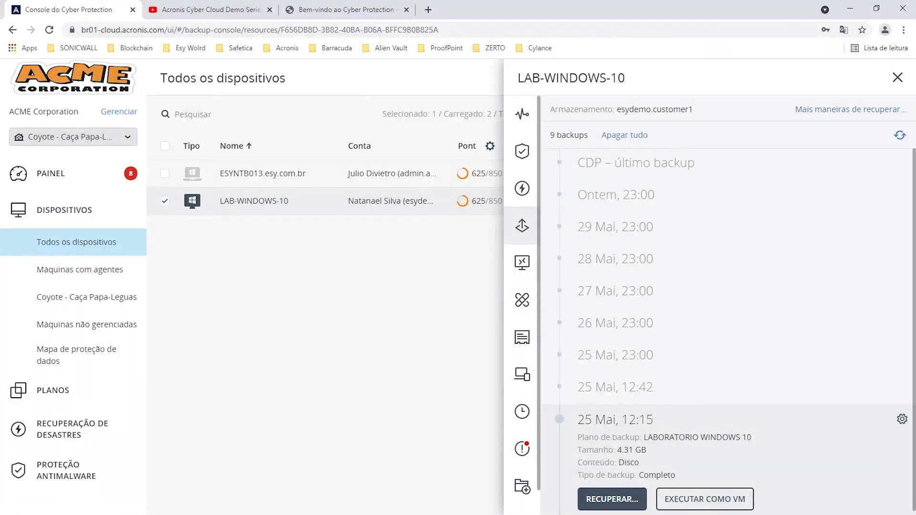
Inspect the details of the 25 Mai, 23:00 and 28 Mai, 23:00 backups.
click(615, 355)
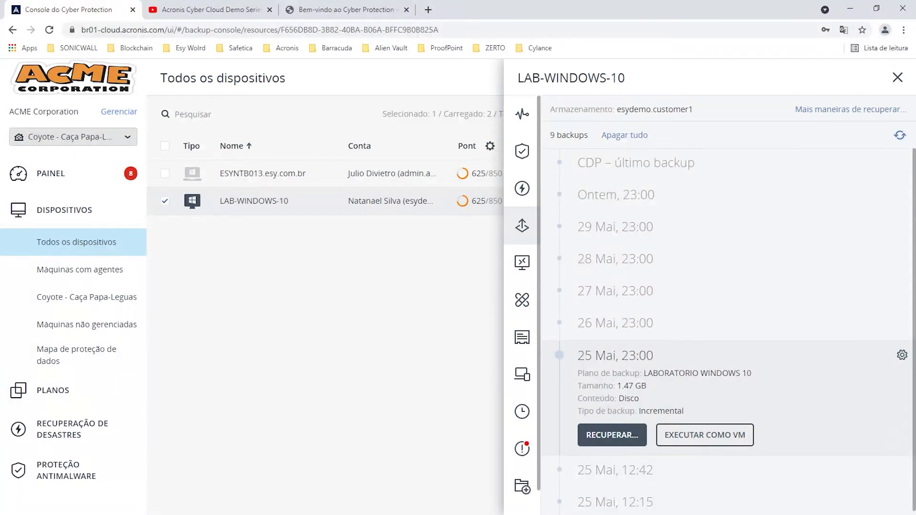
click(616, 259)
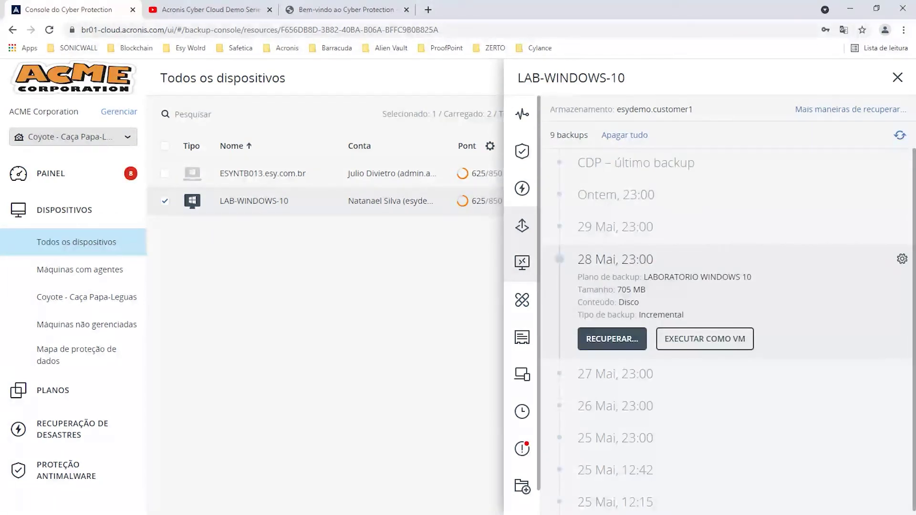
Connect to LAB-WINDOWS-10 via the HTML5 client with the remote computer's username and password, dismissing the clipboard and password-saving requests.
click(522, 262)
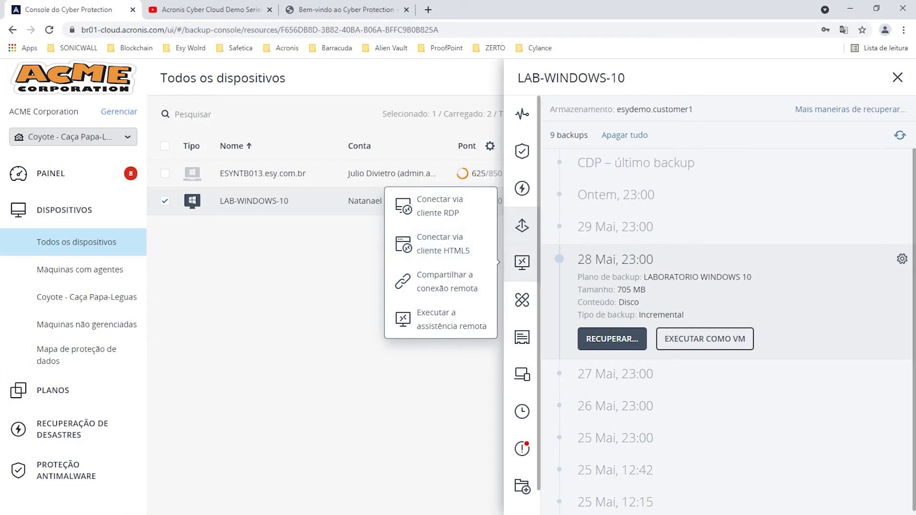
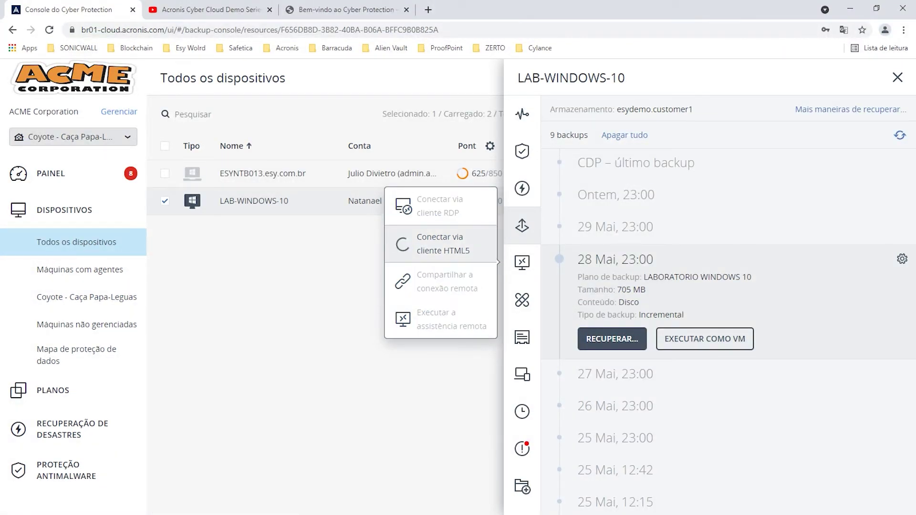
click(404, 244)
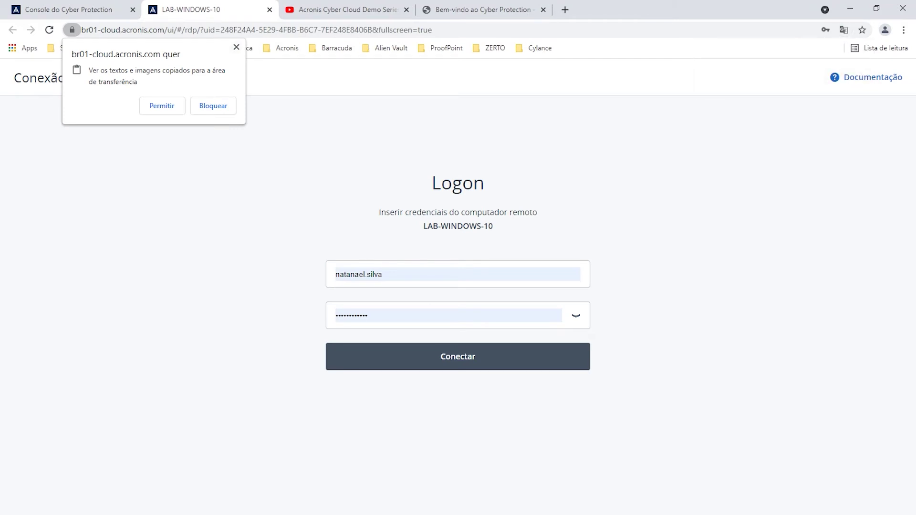
click(236, 47)
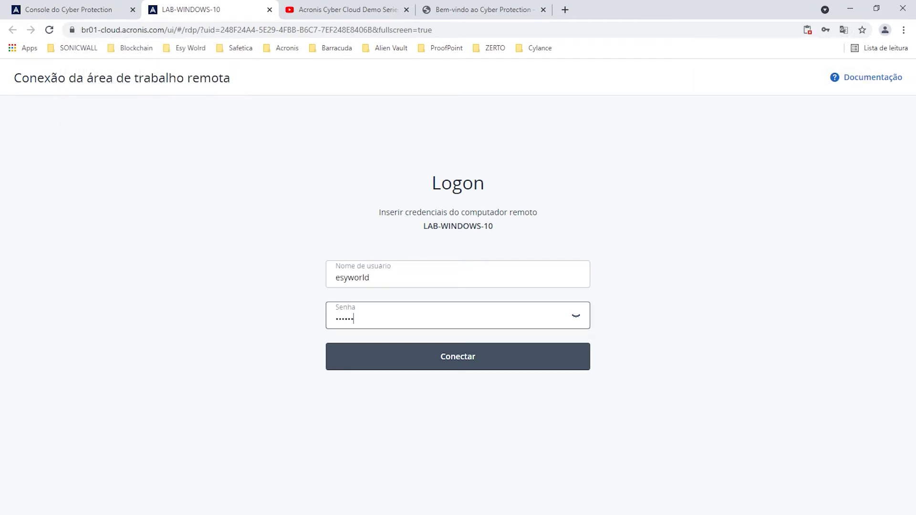
text(••)
key(Return)
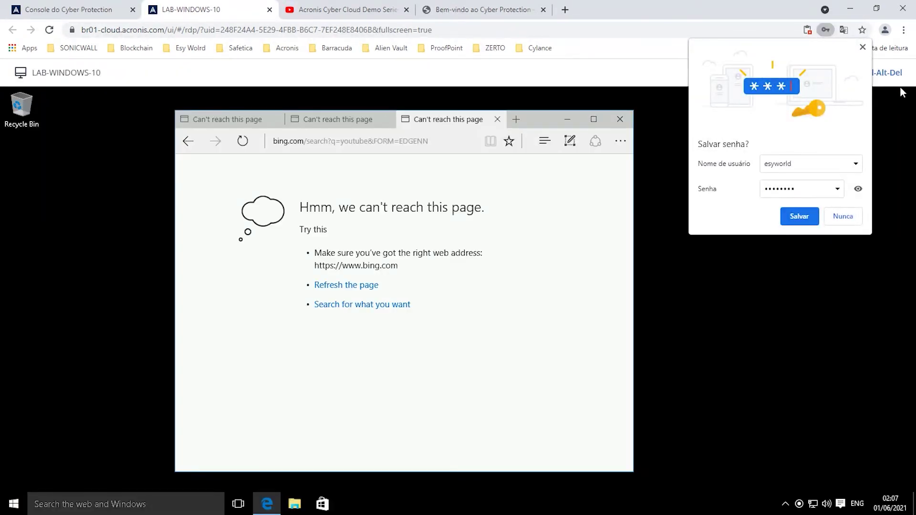
click(899, 89)
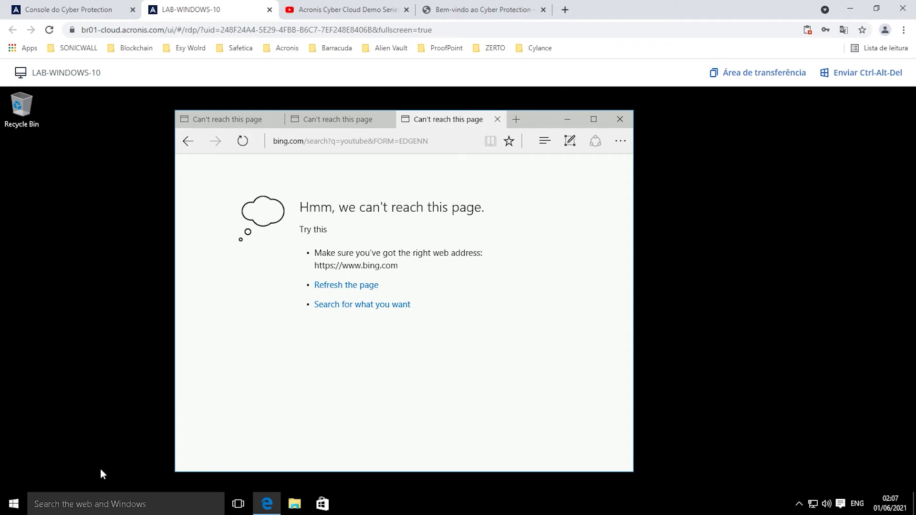
Look over the remote desktop and File Explorer of LAB-WINDOWS-10, and close the remote session.
click(565, 119)
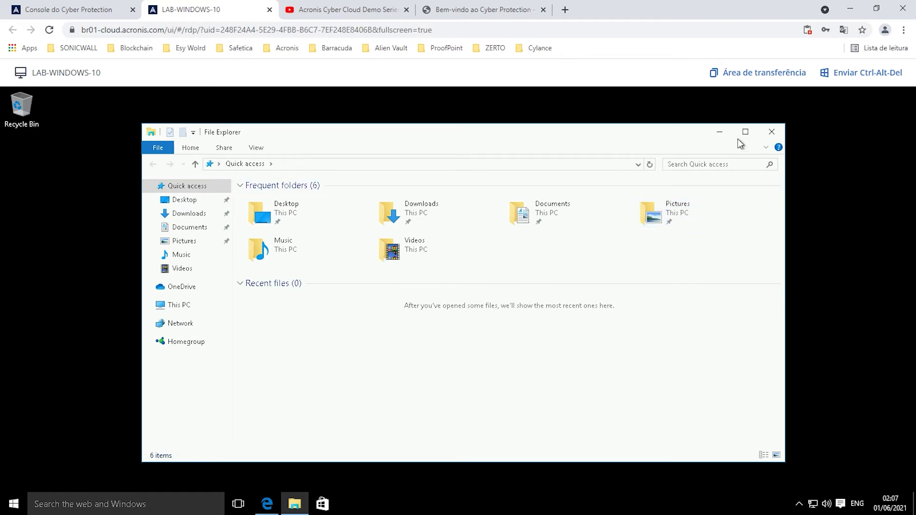
click(765, 136)
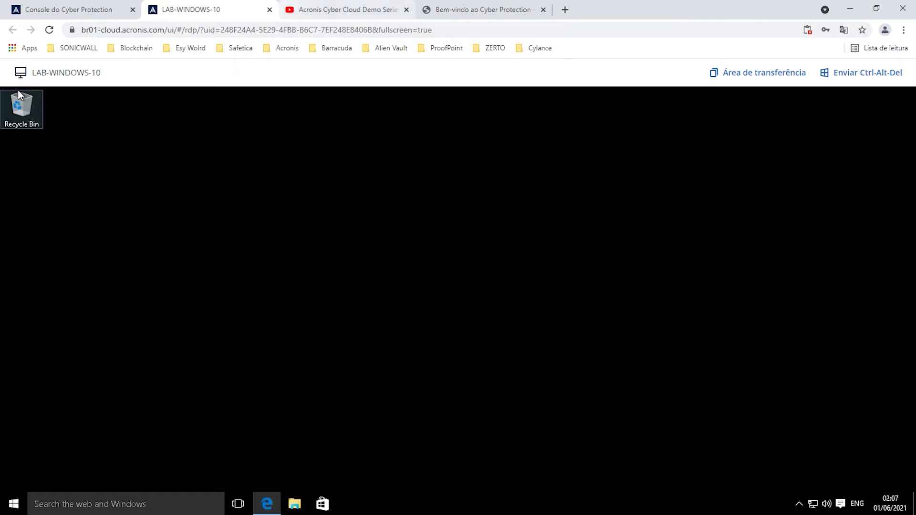
click(269, 10)
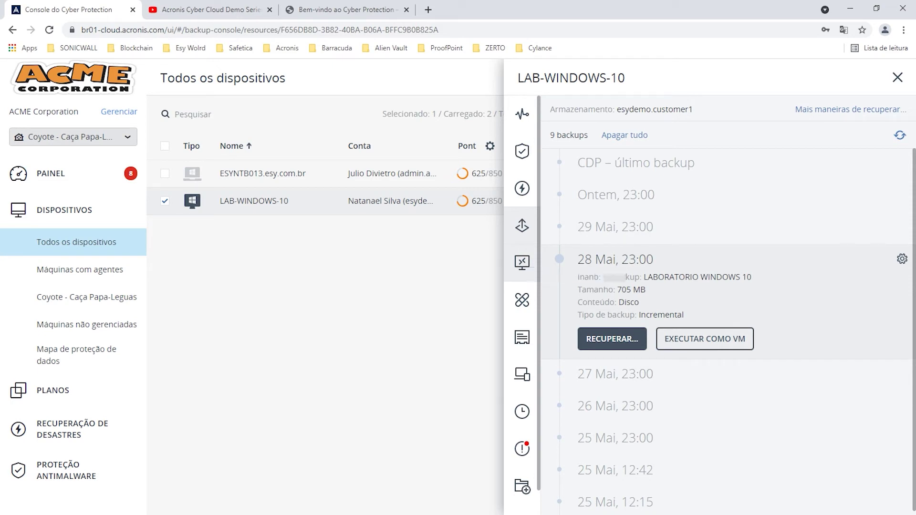
Review the remote connection options and the Instalar patches dialog for LAB-WINDOWS-10, and cancel without installing anything.
click(522, 261)
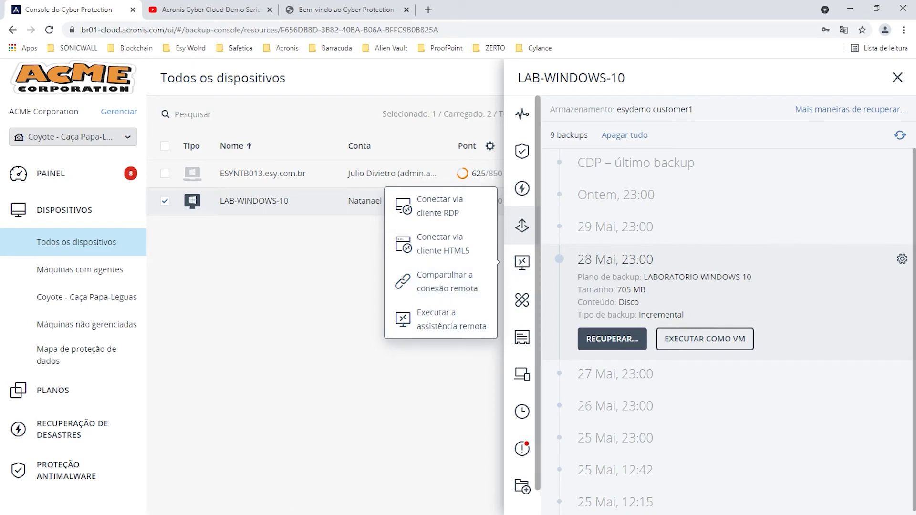
click(522, 300)
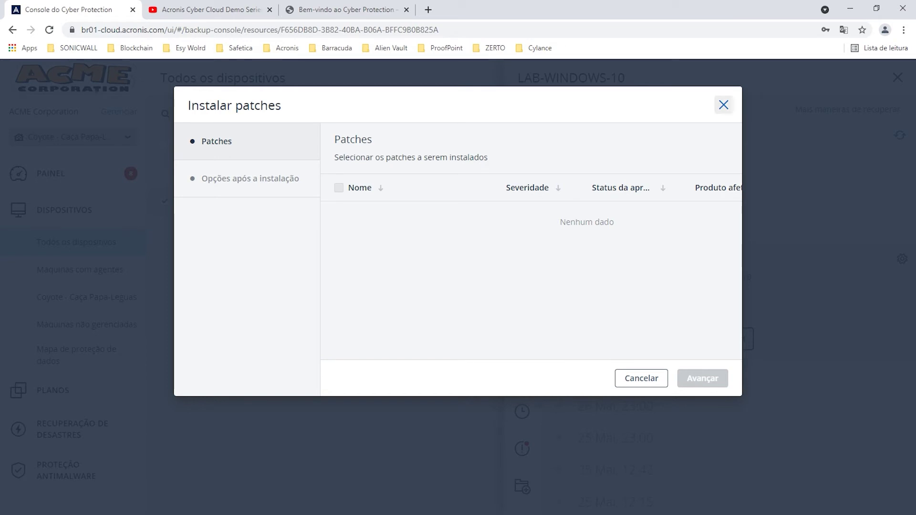
click(641, 378)
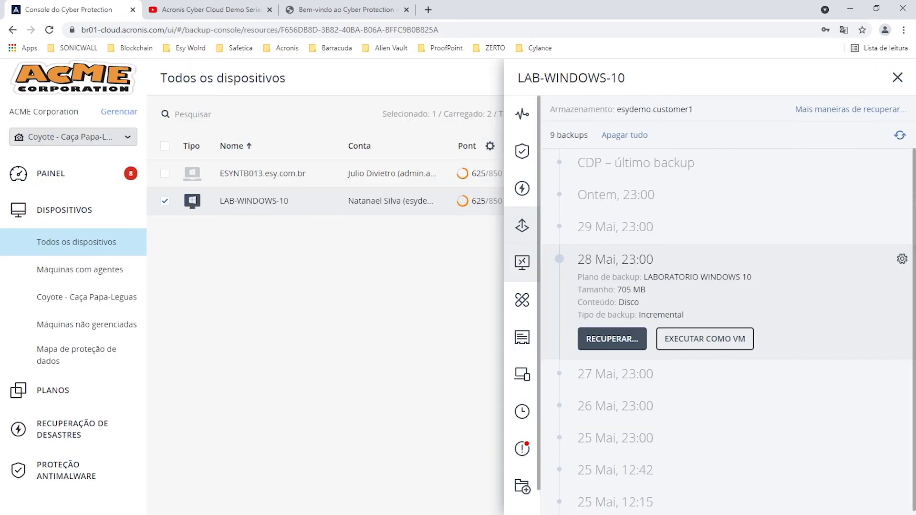
Review the LAB-WINDOWS-10 details, from comment, agent and hardware to service quota, security zone, recovery manager, groups and data wiping.
click(522, 337)
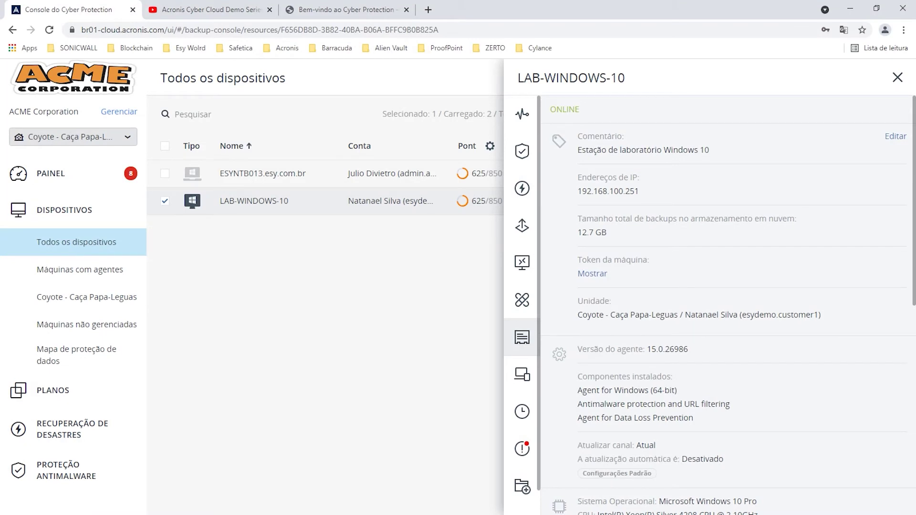
drag(586, 150, 709, 150)
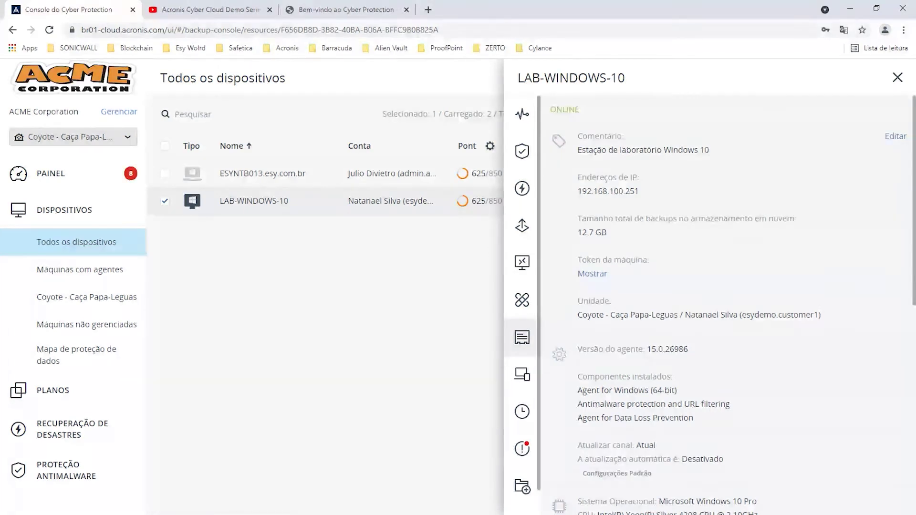
scroll(725, 305, down, 3)
scroll(725, 306, down, 1)
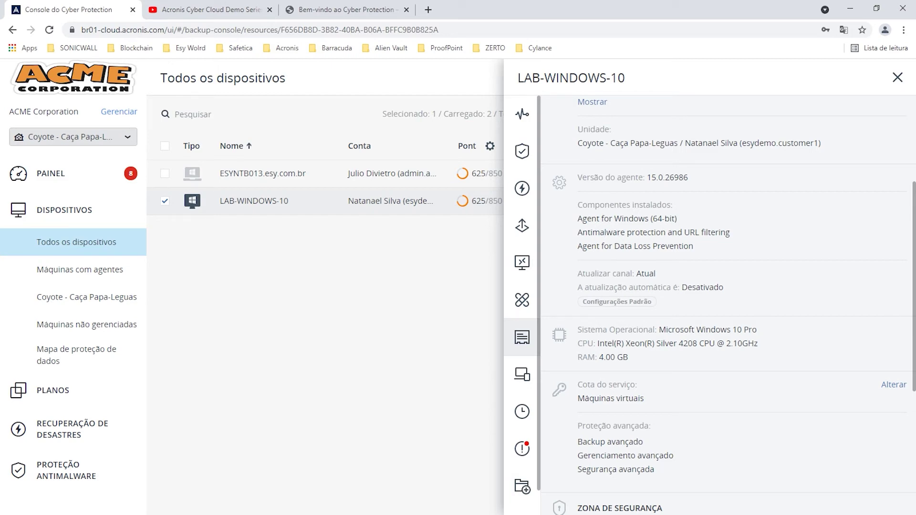
scroll(725, 305, down, 3)
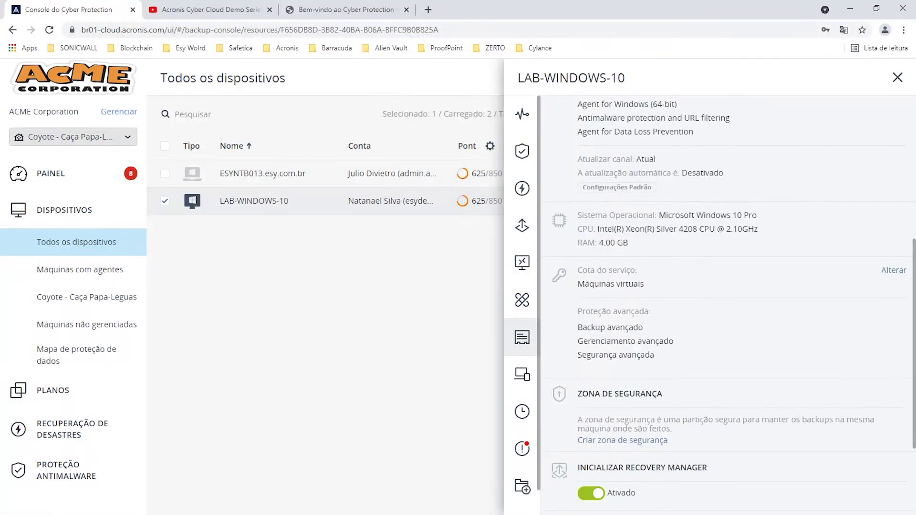
scroll(725, 305, down, 3)
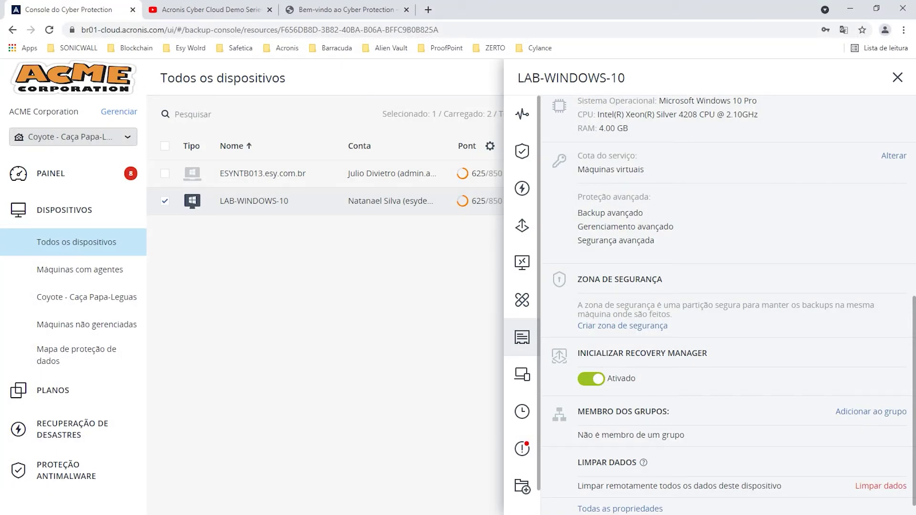
scroll(732, 305, down, 1)
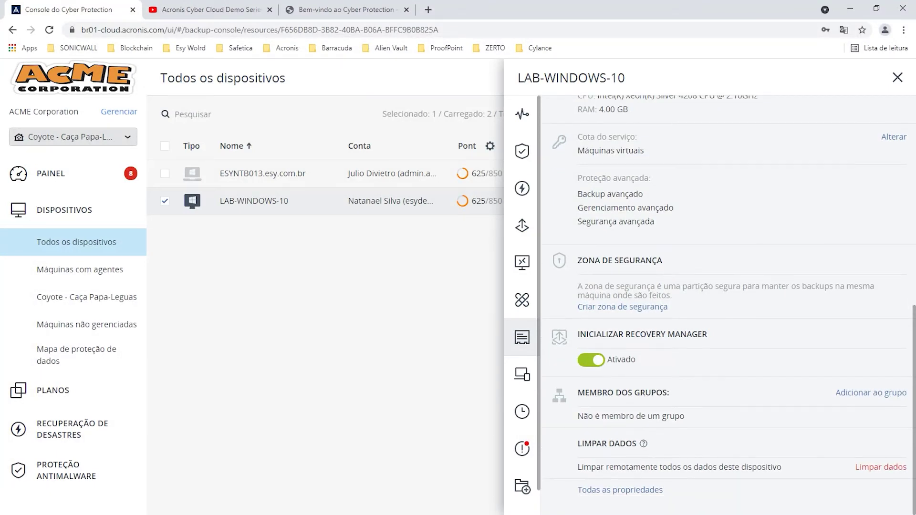
Review the LAB-WINDOWS-10 inventory, covering installed software, hardware from motherboard to system information, and USB devices.
click(522, 375)
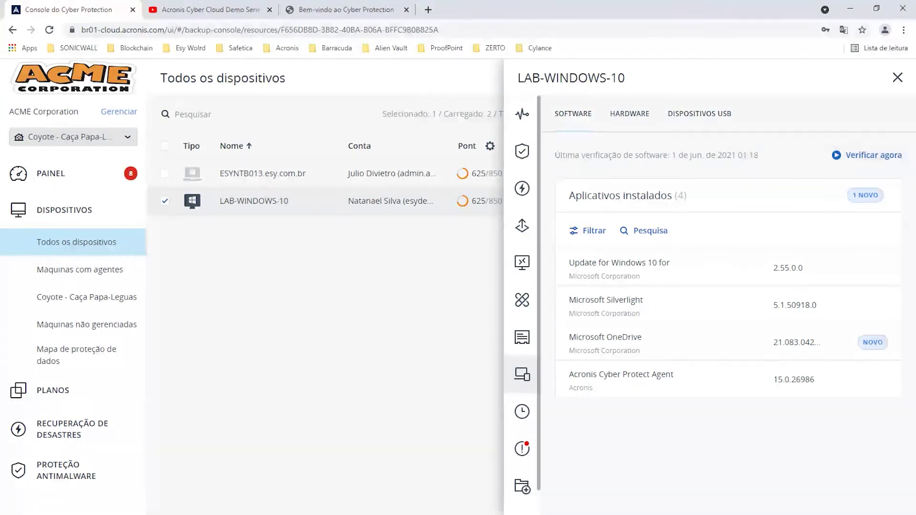
click(629, 113)
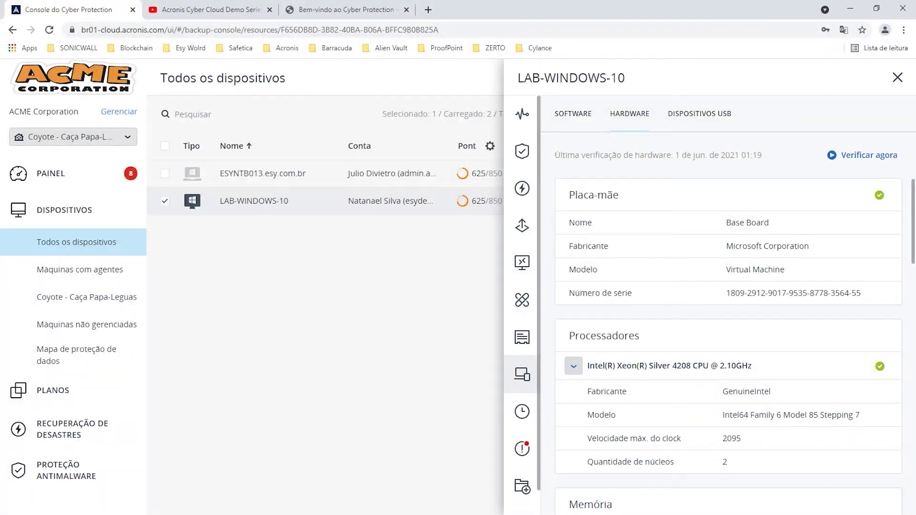
scroll(728, 347, down, 5)
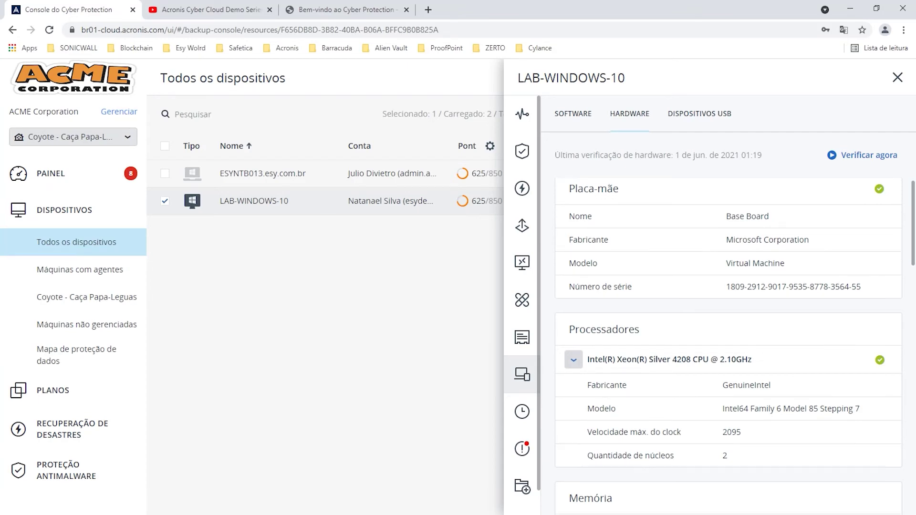
scroll(729, 346, down, 2)
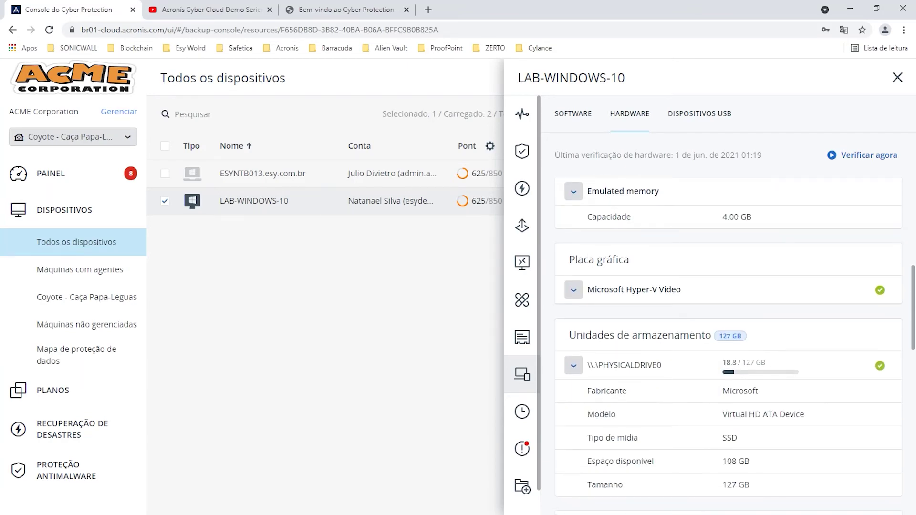
scroll(728, 346, down, 10)
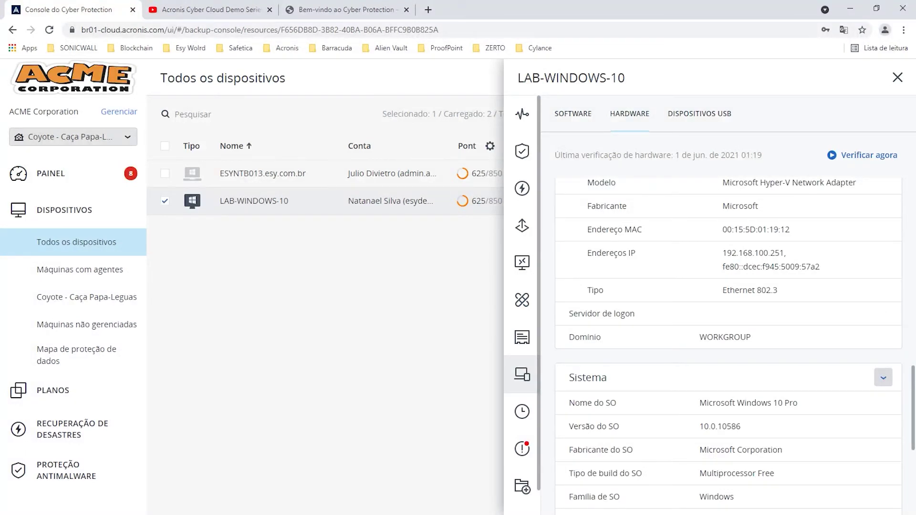
scroll(729, 346, down, 5)
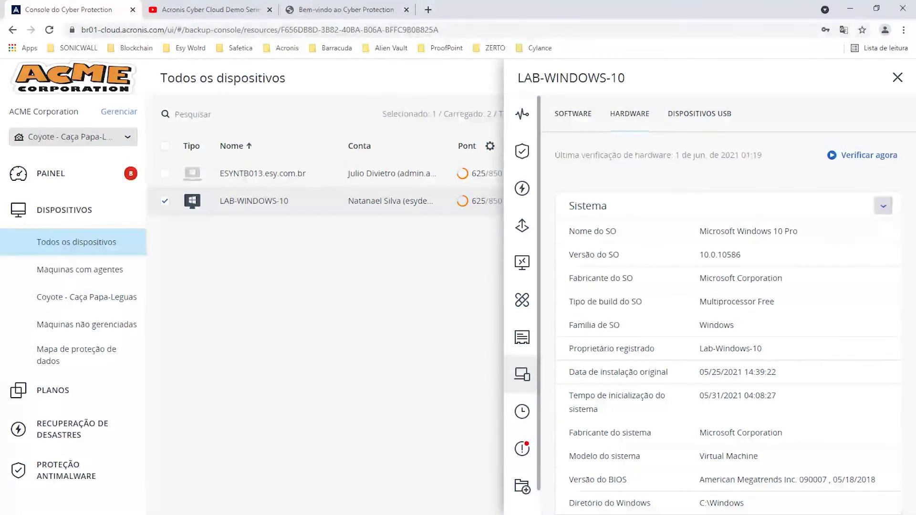
click(699, 114)
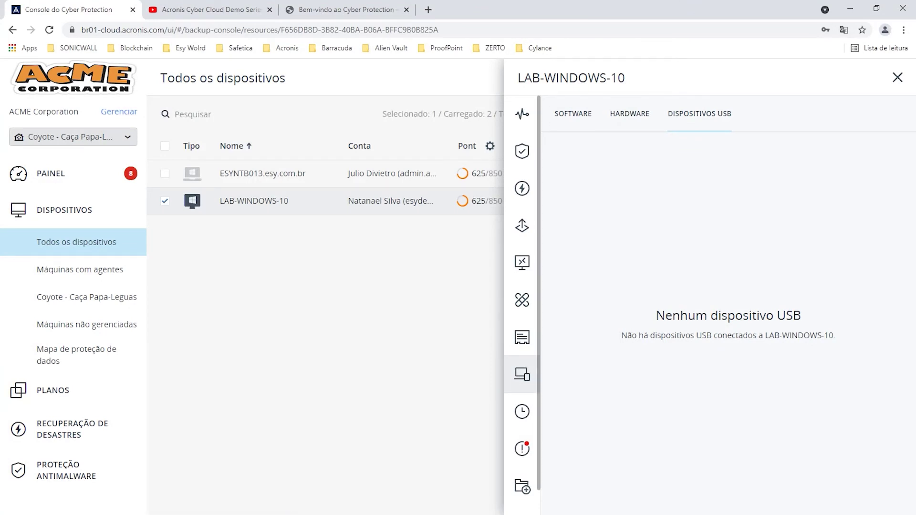
Look through the activity history and the full list of alerts for LAB-WINDOWS-10.
click(522, 412)
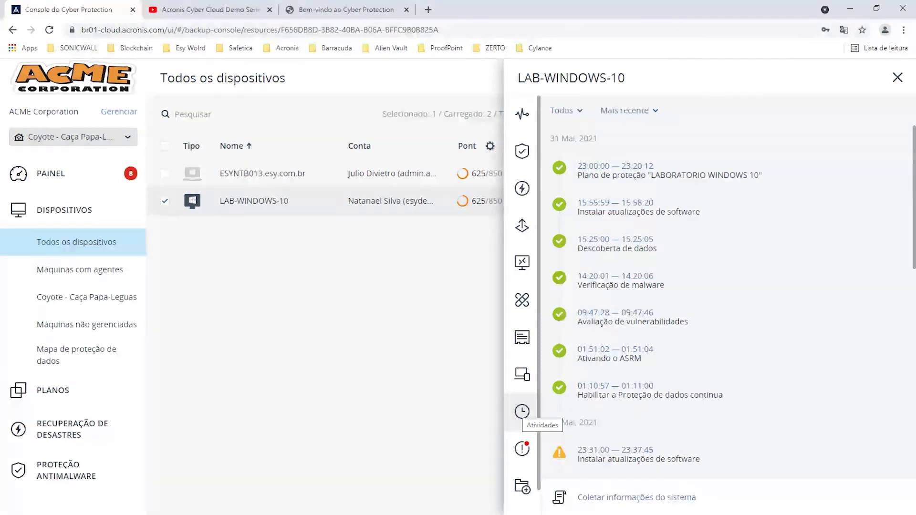
scroll(715, 400, down, 5)
scroll(715, 391, down, 5)
scroll(715, 391, up, 9)
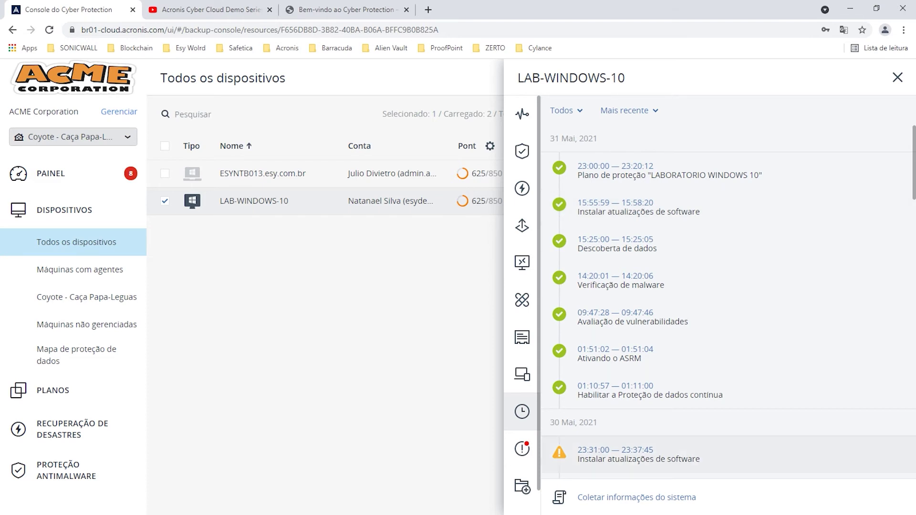
click(522, 448)
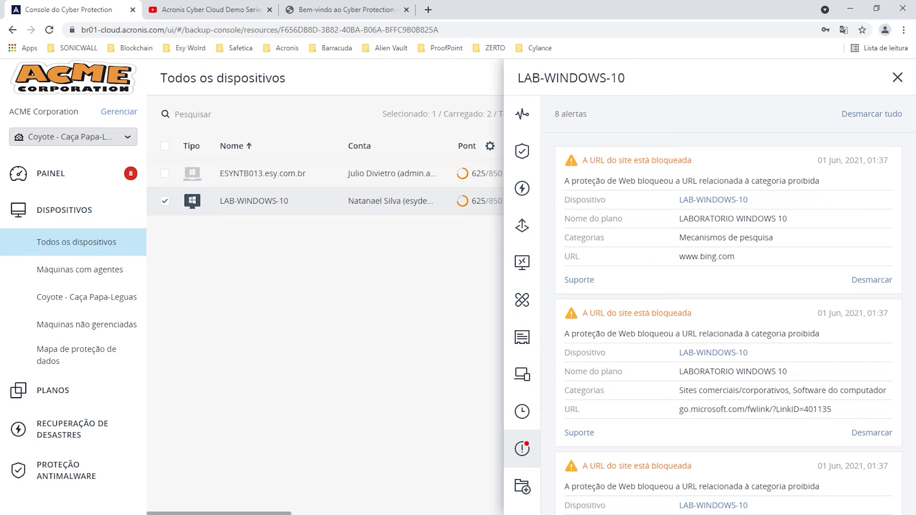
scroll(727, 314, down, 10)
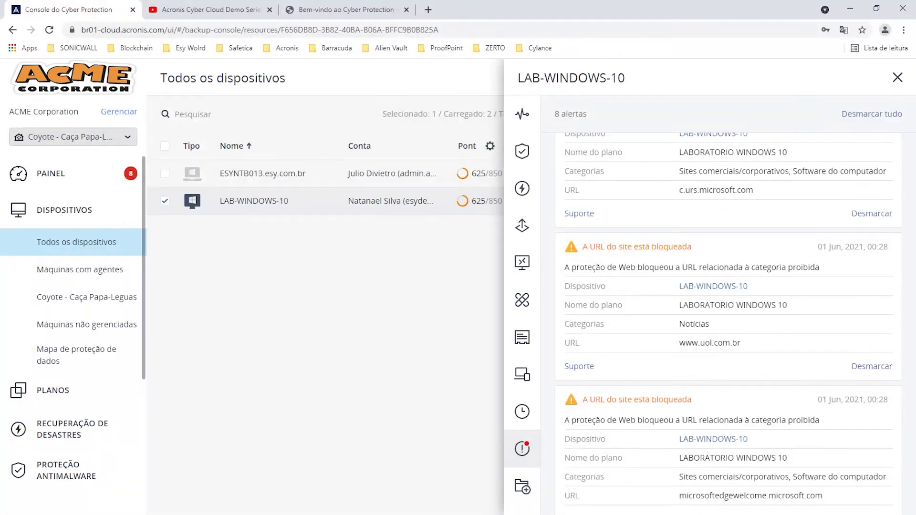
scroll(727, 324, down, 4)
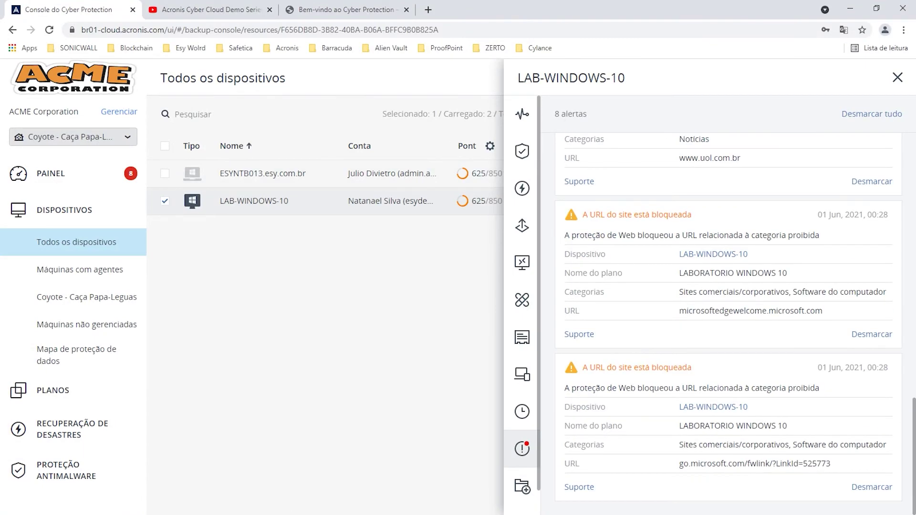
Examine the options for adding LAB-WINDOWS-10 to a group, and close the device's panel without assigning one.
click(522, 486)
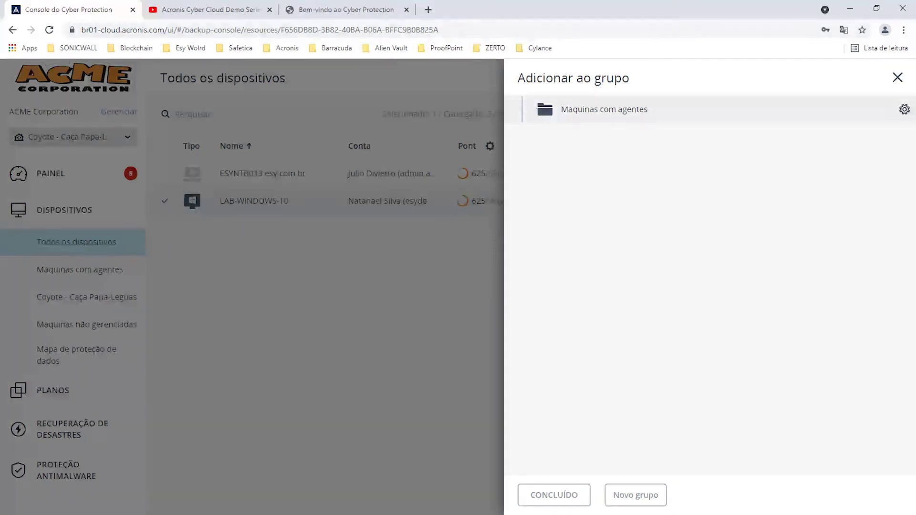
click(897, 77)
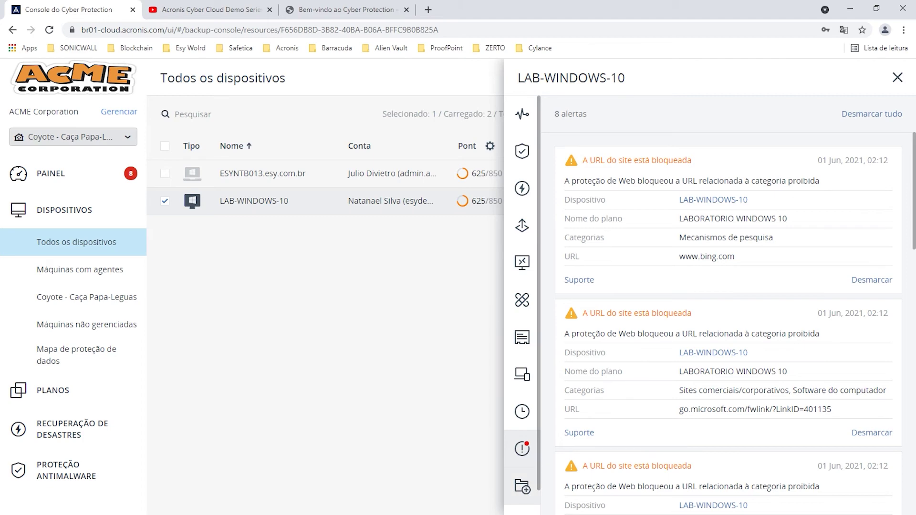
click(522, 487)
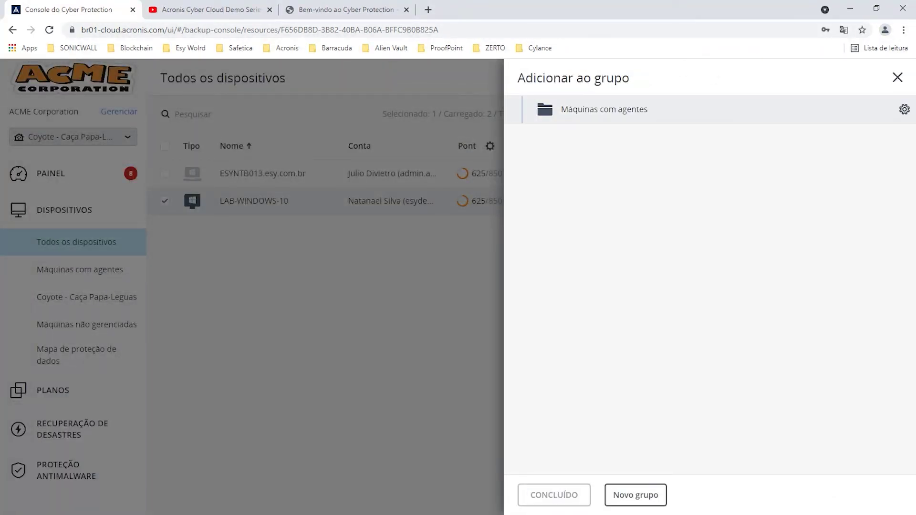
click(636, 495)
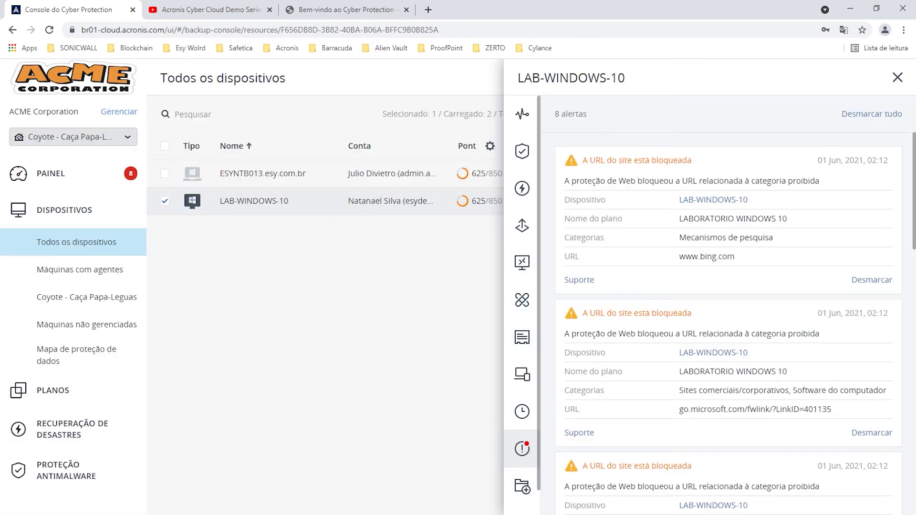
click(897, 78)
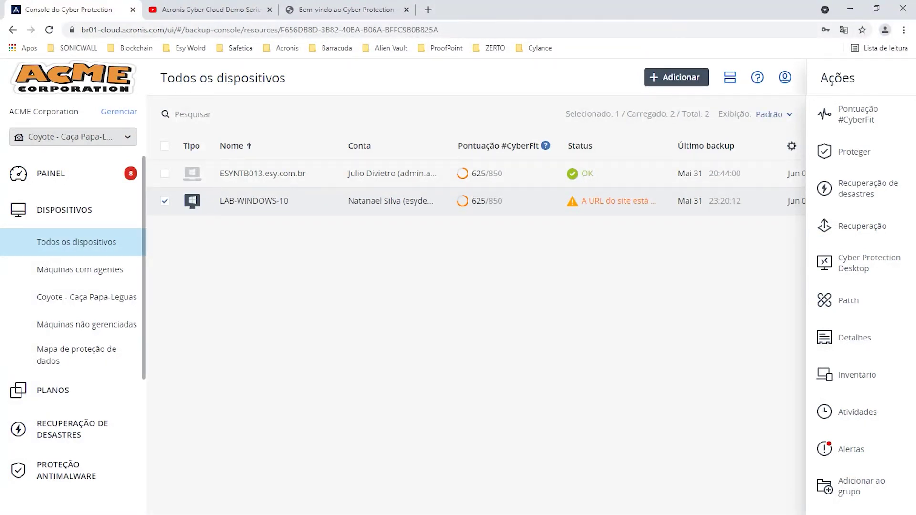
View the protection plans and the new protection plan form, and discard the form without saving.
click(53, 391)
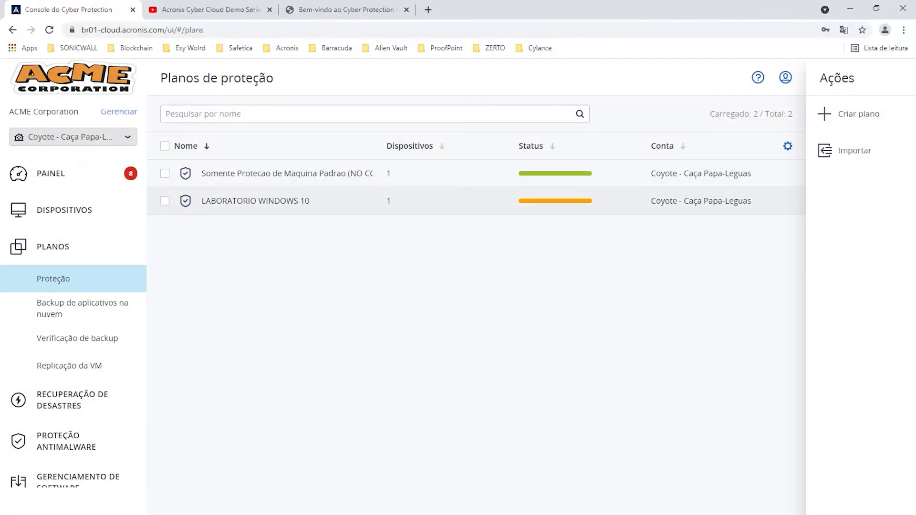
click(849, 114)
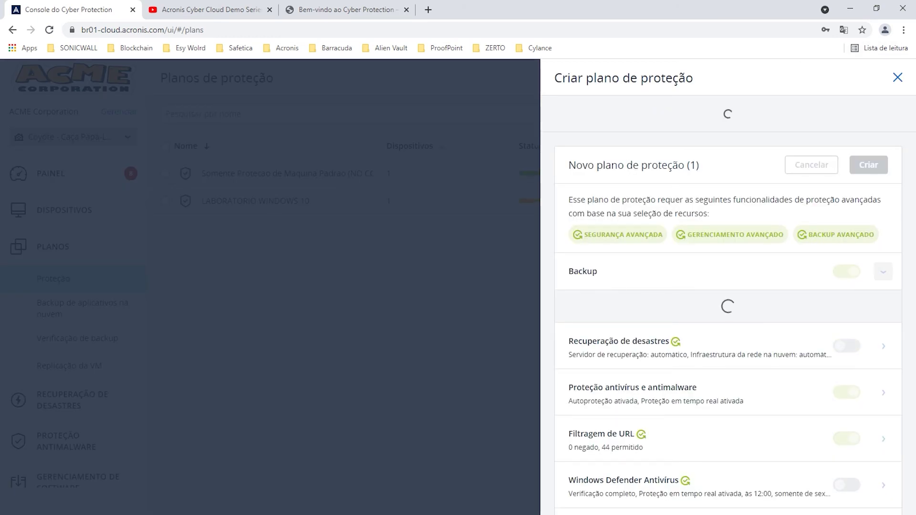
click(897, 78)
click(544, 187)
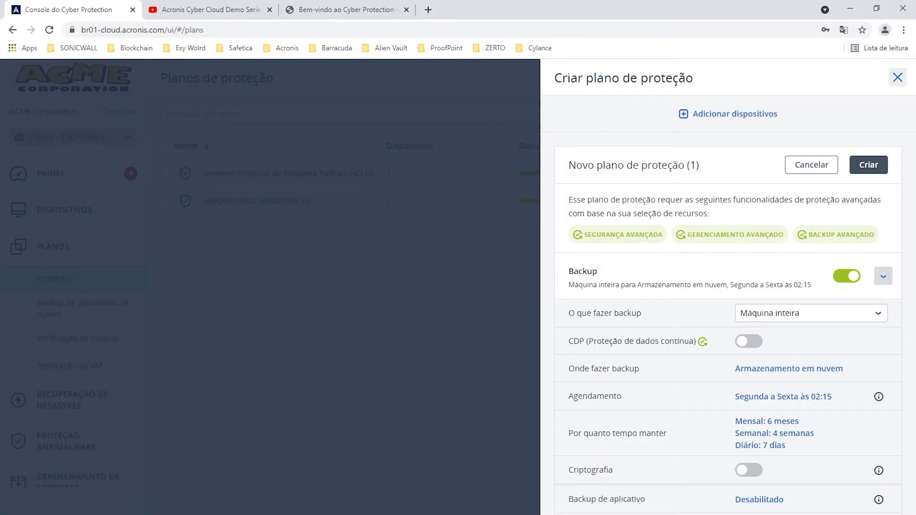
click(897, 78)
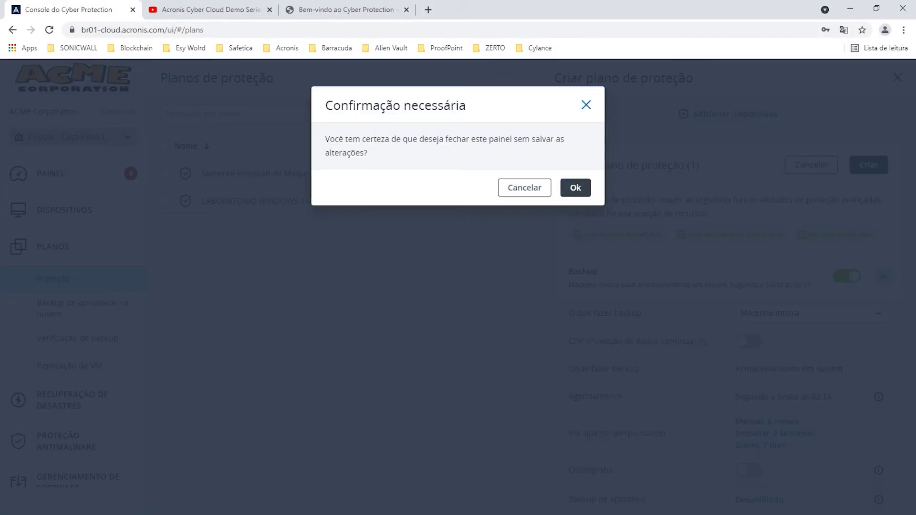
click(575, 187)
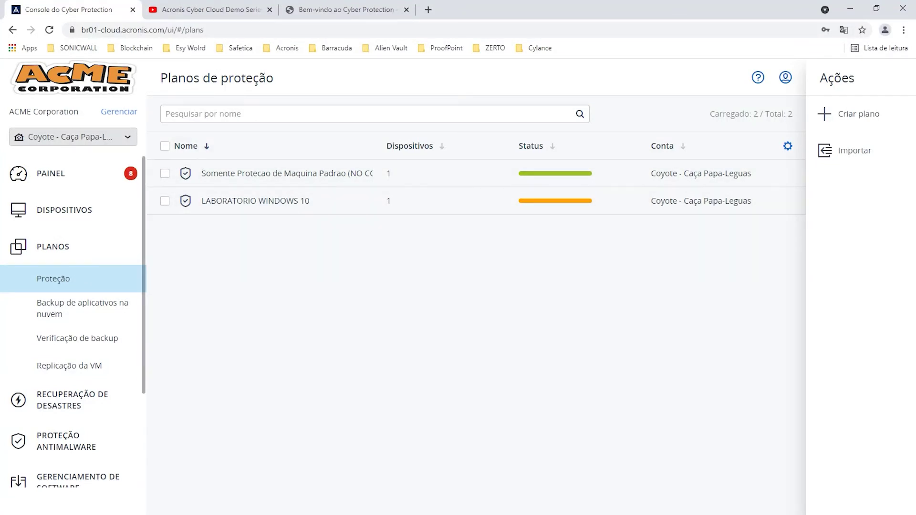
Start a backup plan for cloud applications and examine which data sources it can back up, keeping Microsoft 365 mailboxes.
click(82, 308)
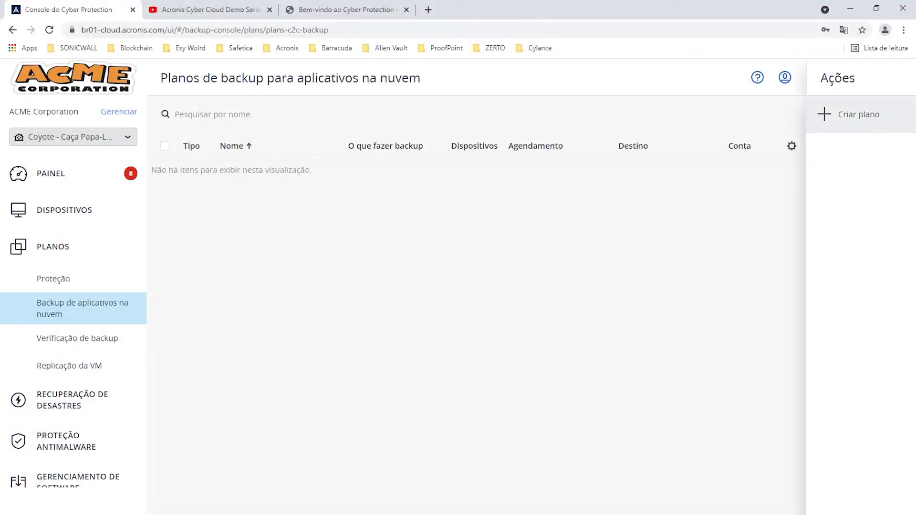
click(854, 114)
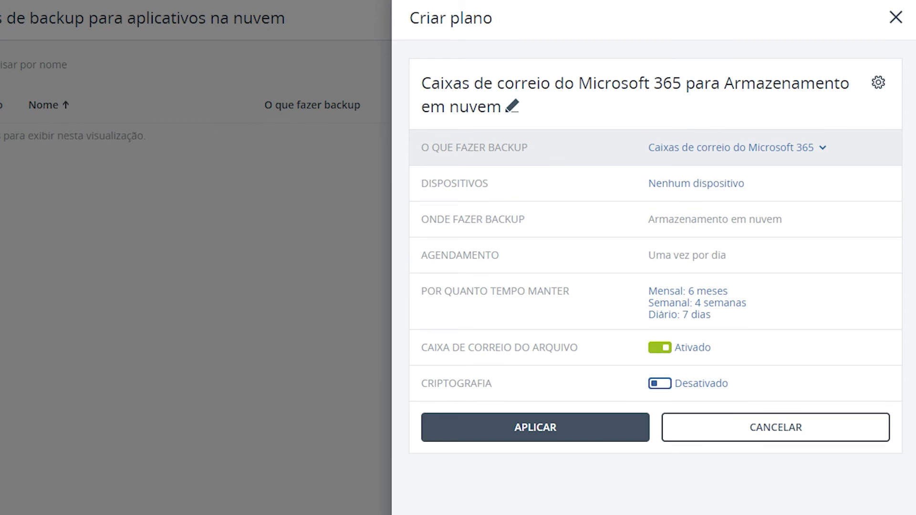
click(736, 148)
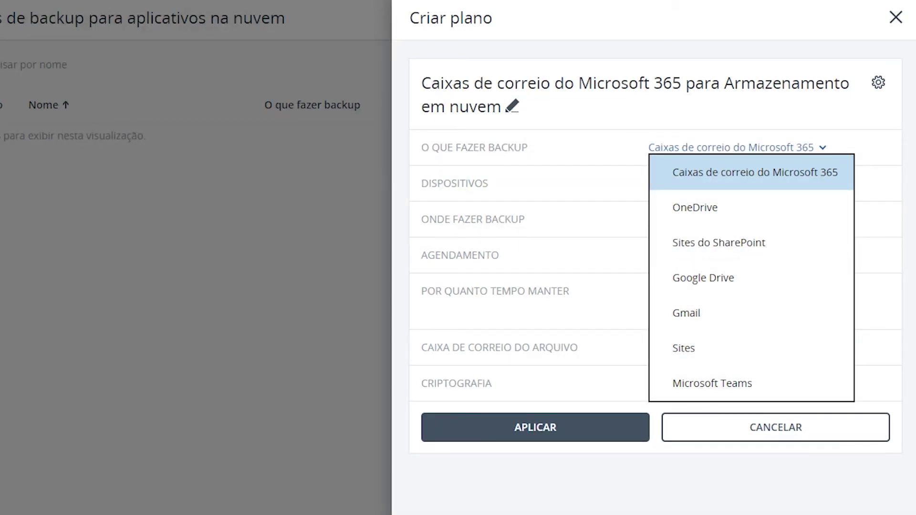
click(773, 477)
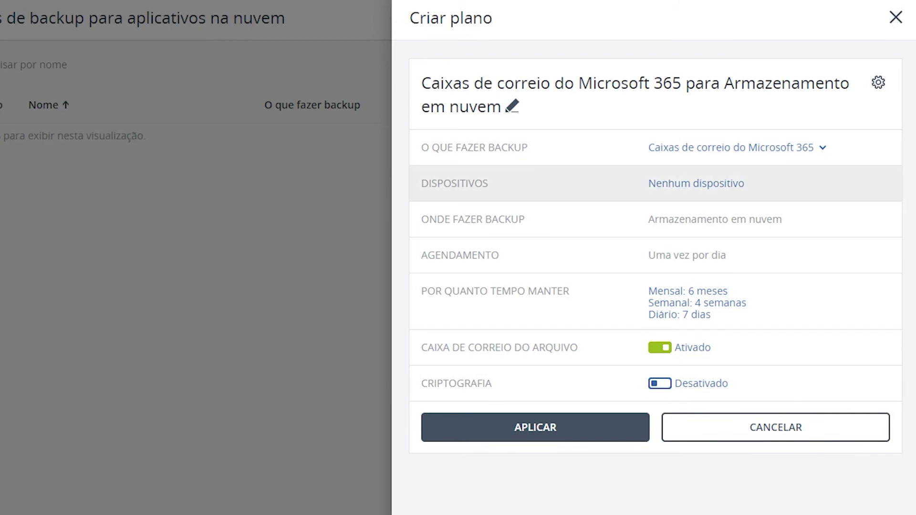
Check the device selection for the Microsoft 365 mailbox plan, and close the plan form without applying it.
click(695, 183)
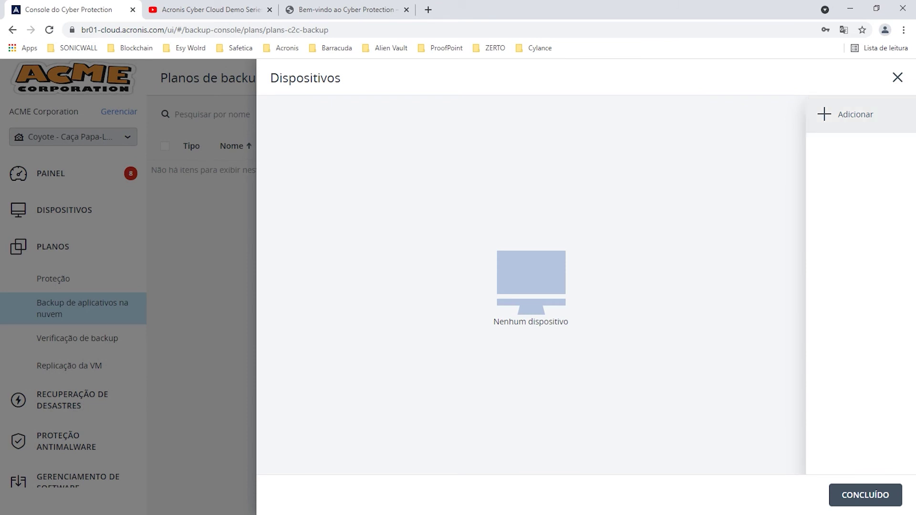
click(847, 114)
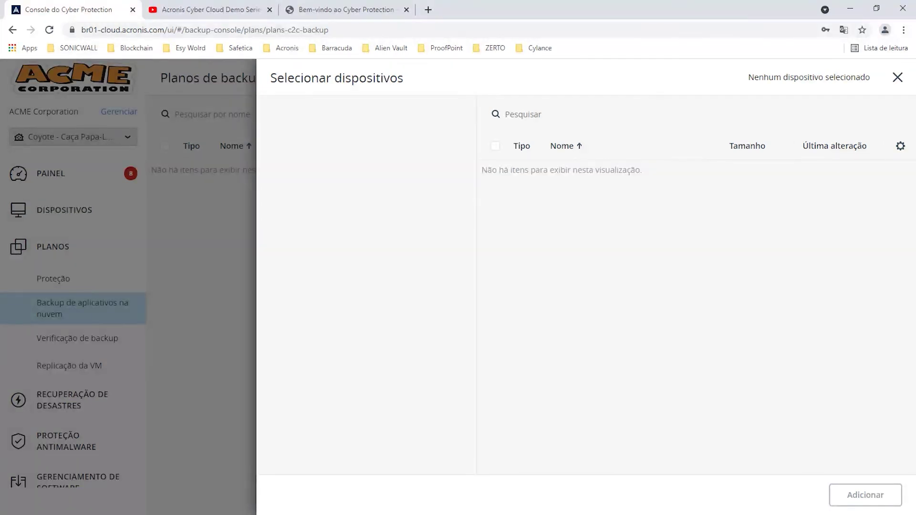
click(897, 77)
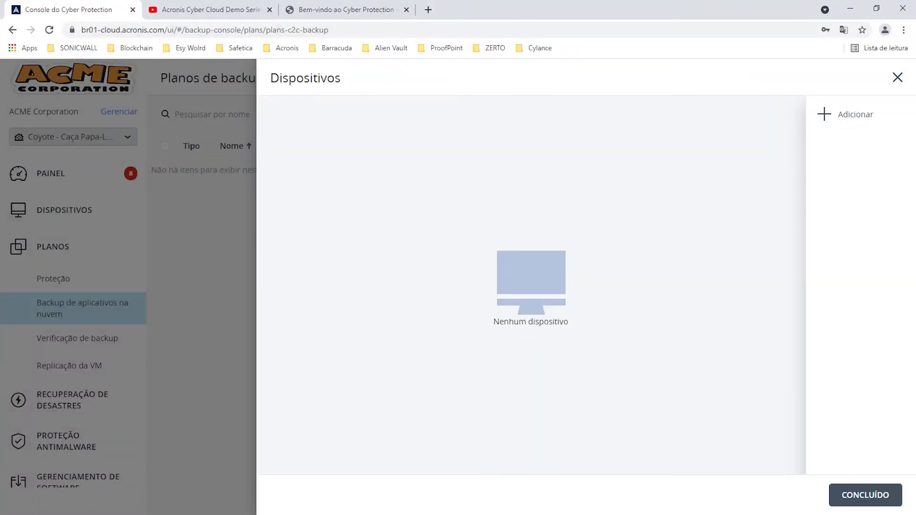
click(866, 495)
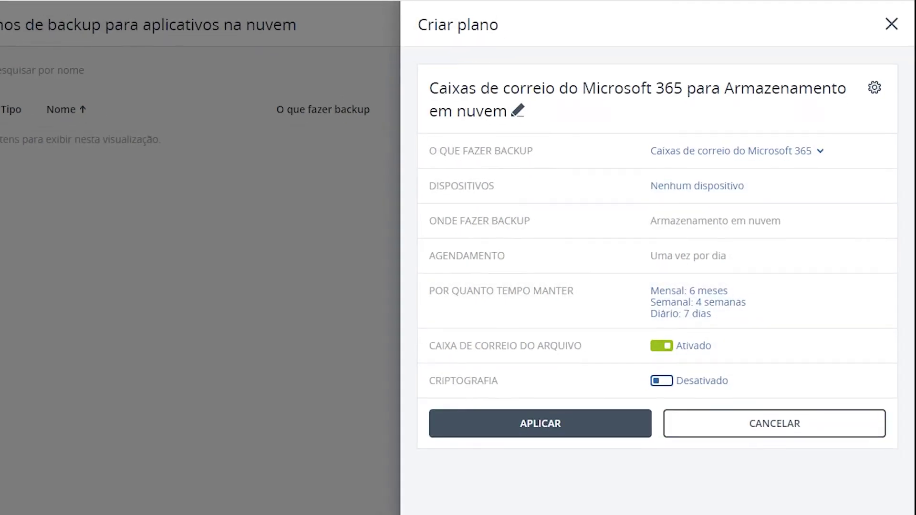
click(896, 17)
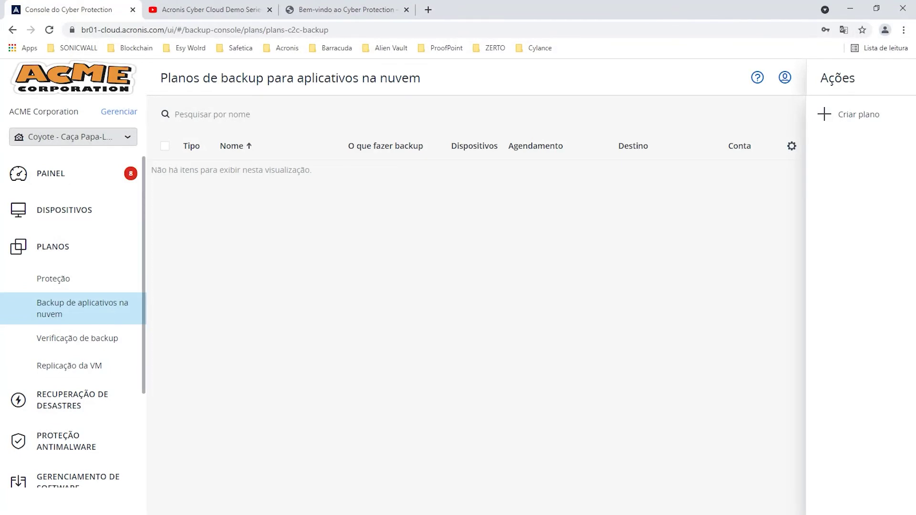
Review the details of the backup scanning plan "Verificação de backup - LAB WIN 10" and close them.
click(77, 338)
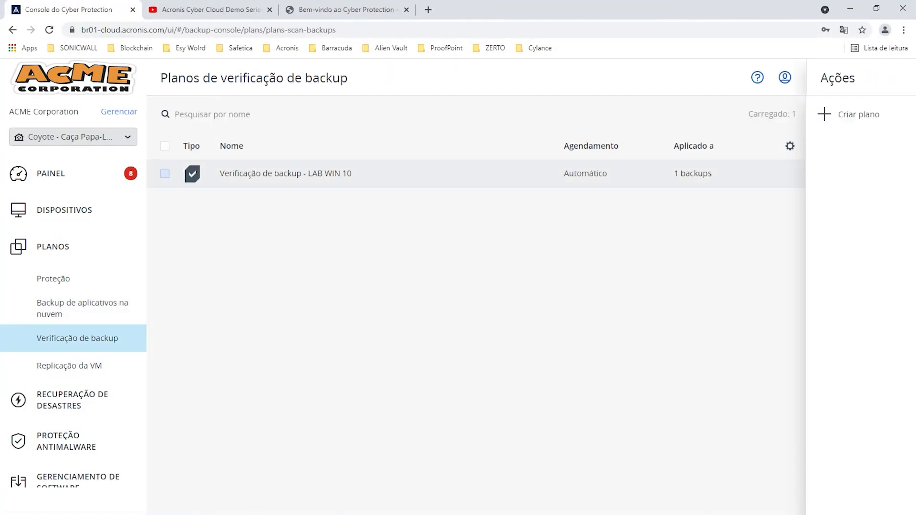
click(165, 173)
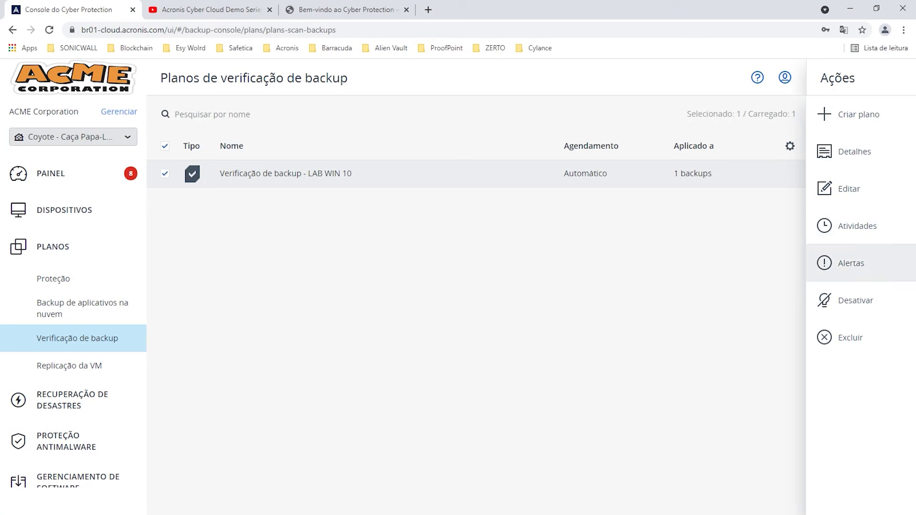
click(854, 151)
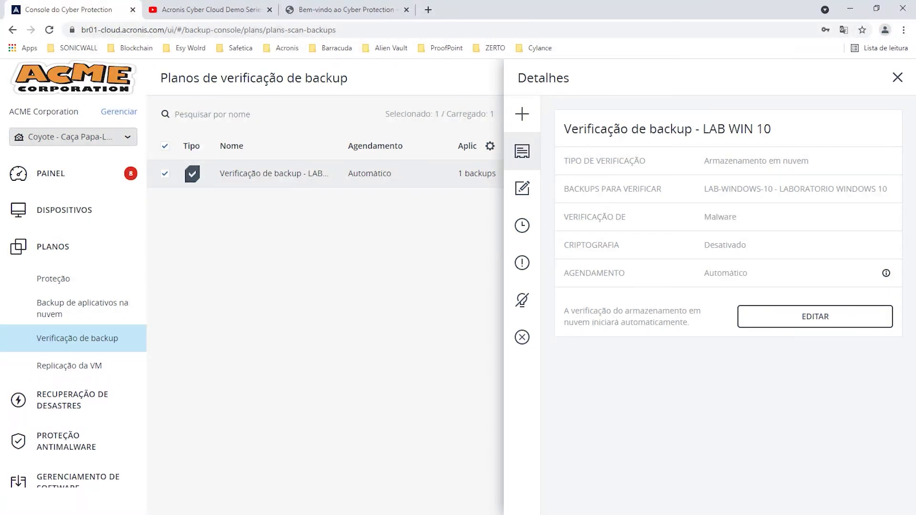
click(897, 77)
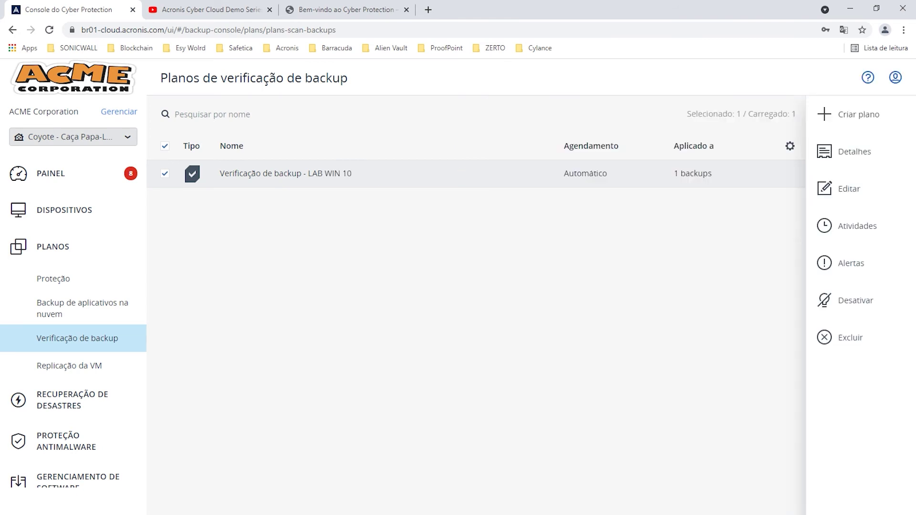
Check the VM replication plans, and review the details of the protection plan "LABORATORIO WINDOWS 10".
click(69, 365)
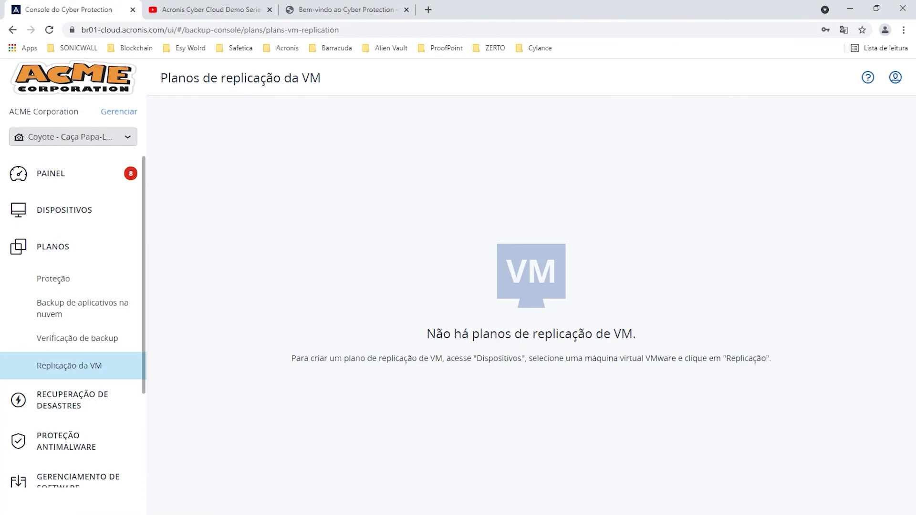
click(53, 279)
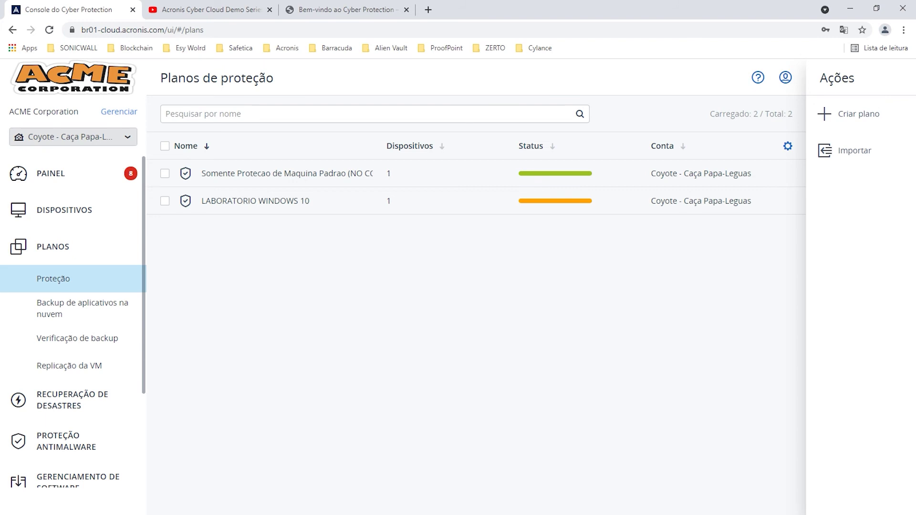
click(164, 200)
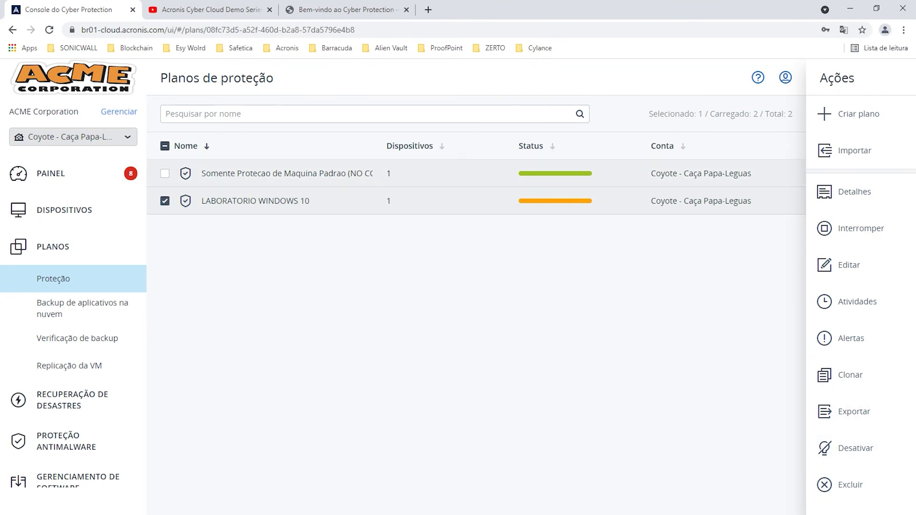
click(854, 191)
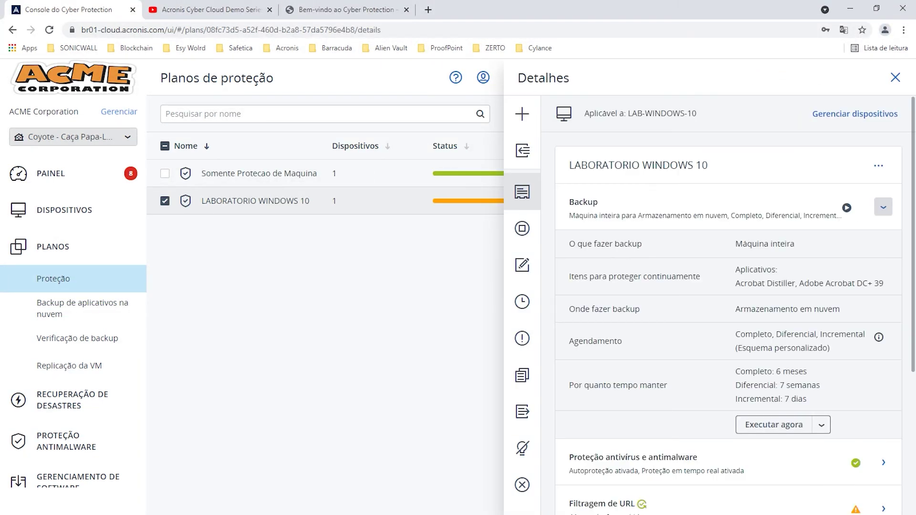
scroll(877, 296, down, 5)
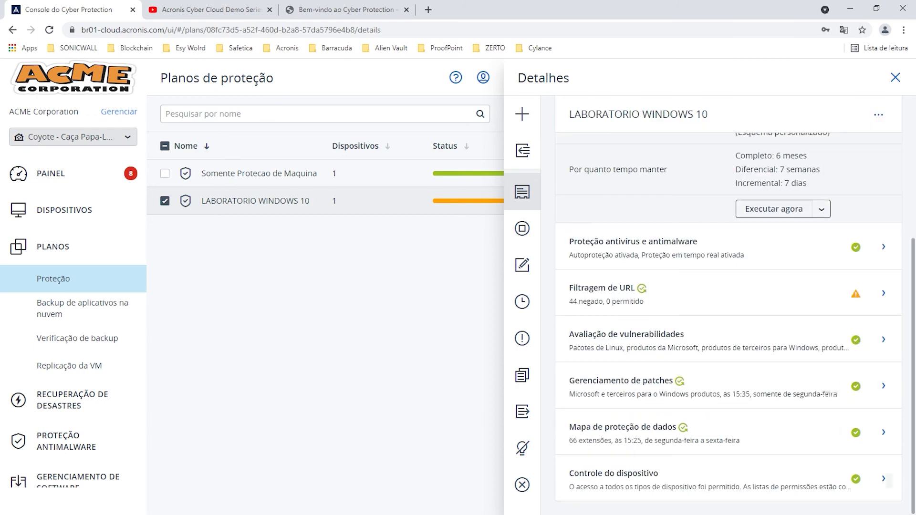
scroll(882, 295, up, 5)
scroll(851, 153, down, 1)
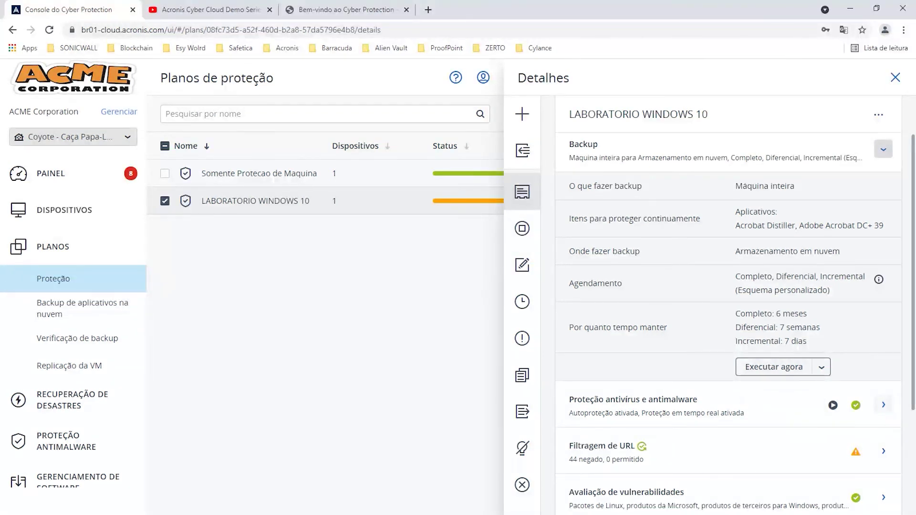
scroll(833, 405, down, 3)
scroll(833, 404, up, 2)
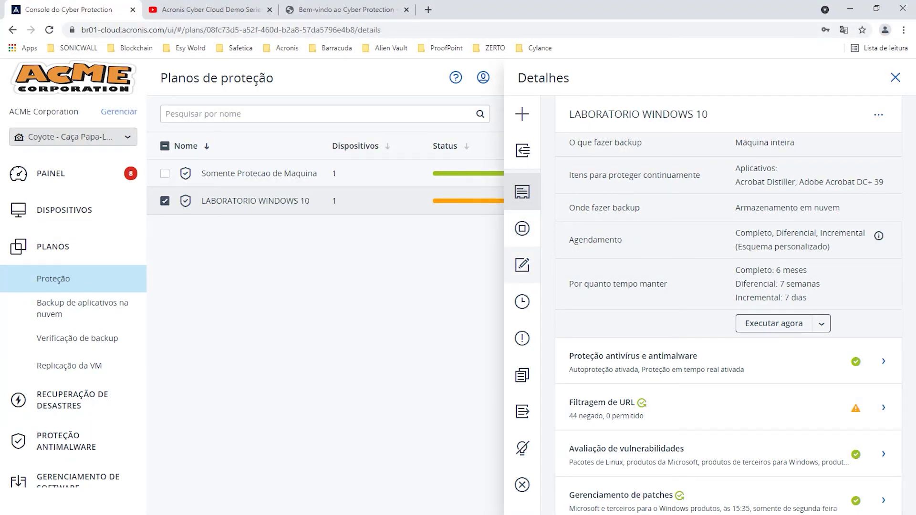
Open the "LABORATORIO WINDOWS 10" plan for editing and cancel without changes, and view its activities and alerts.
click(522, 265)
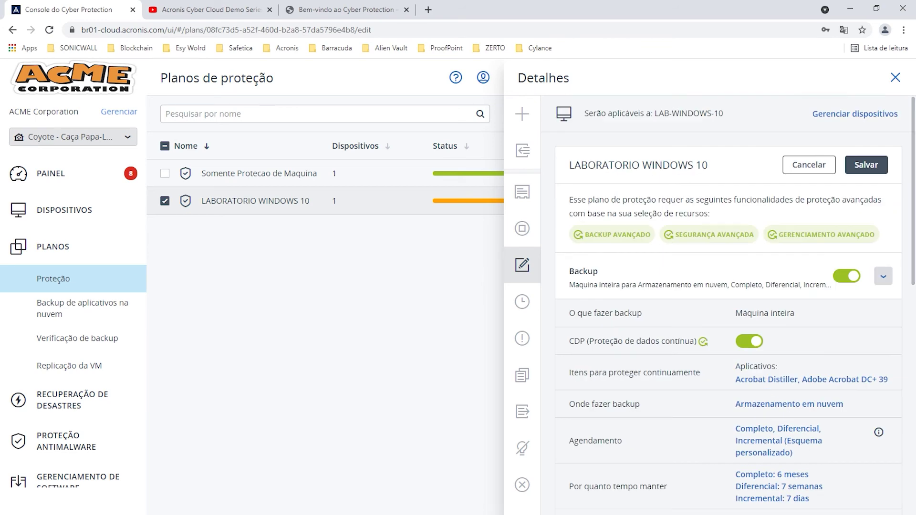
click(808, 165)
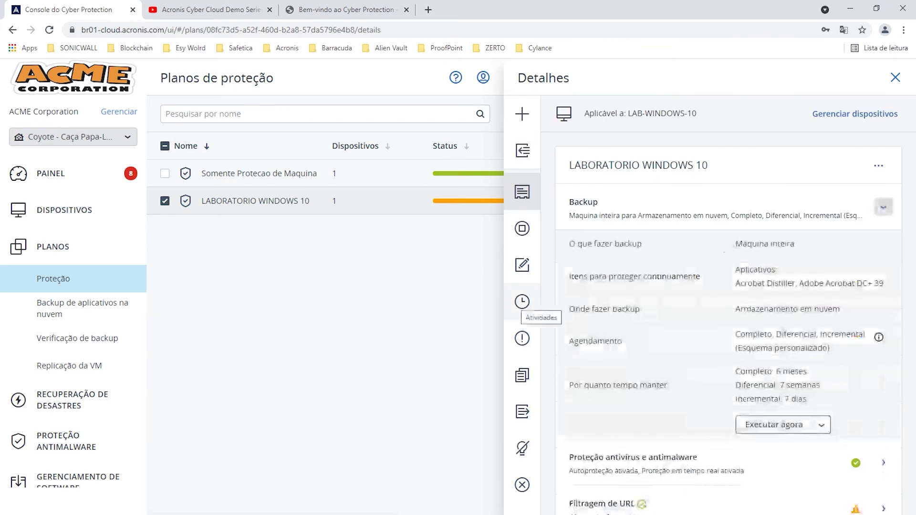
click(522, 301)
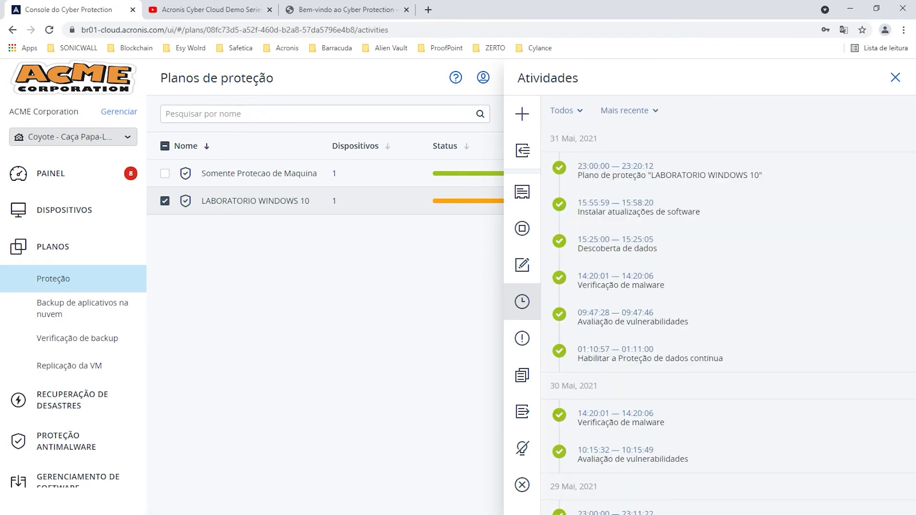
click(522, 338)
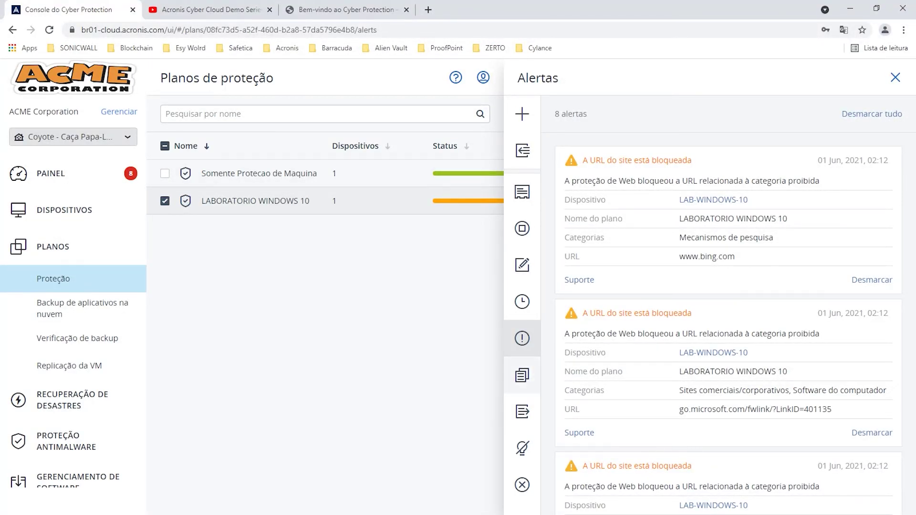
click(521, 376)
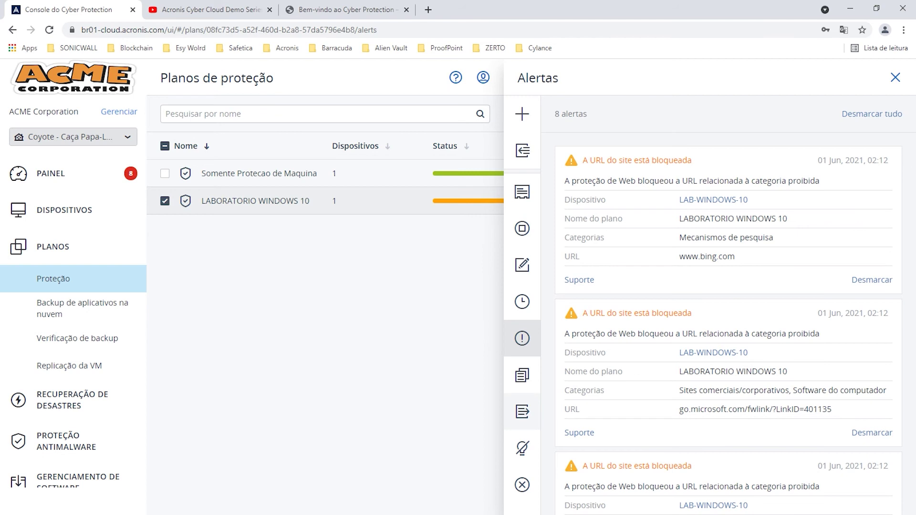
Export the "LABORATORIO WINDOWS 10" protection plan as a JSON file and check the options for the downloaded file.
click(522, 411)
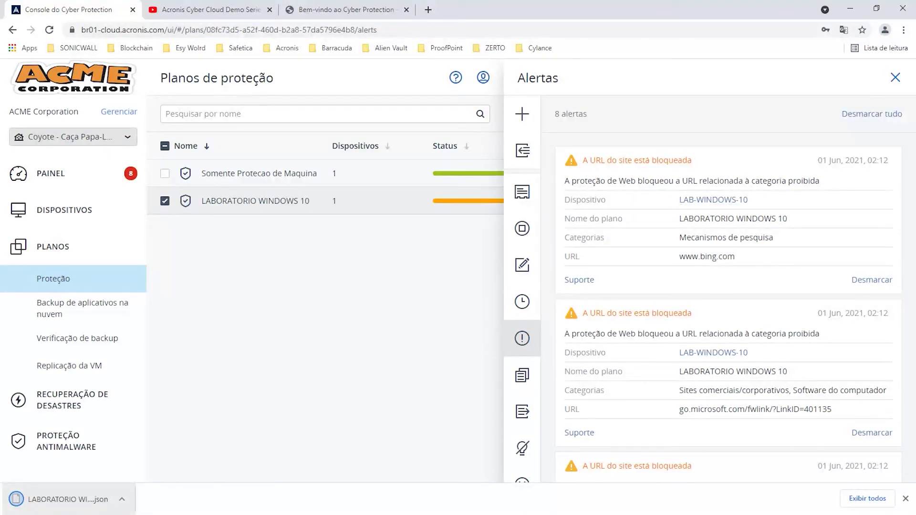
click(122, 499)
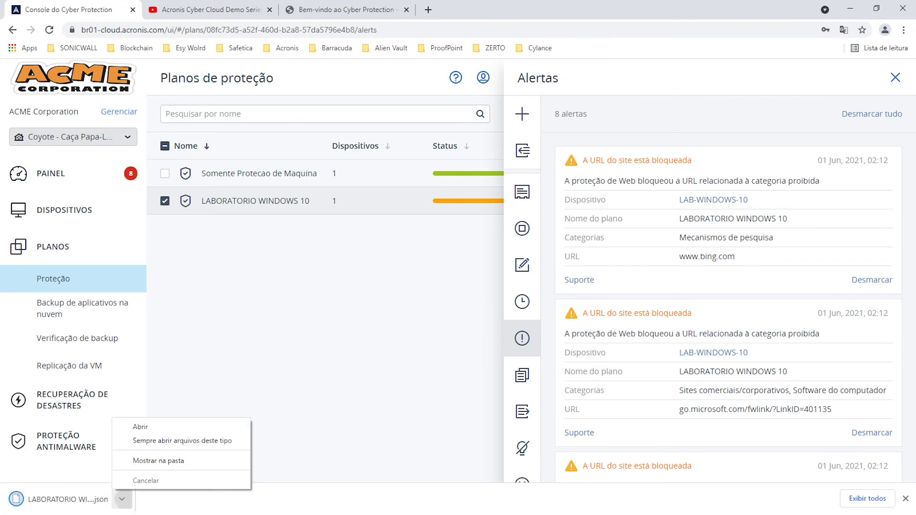
click(521, 446)
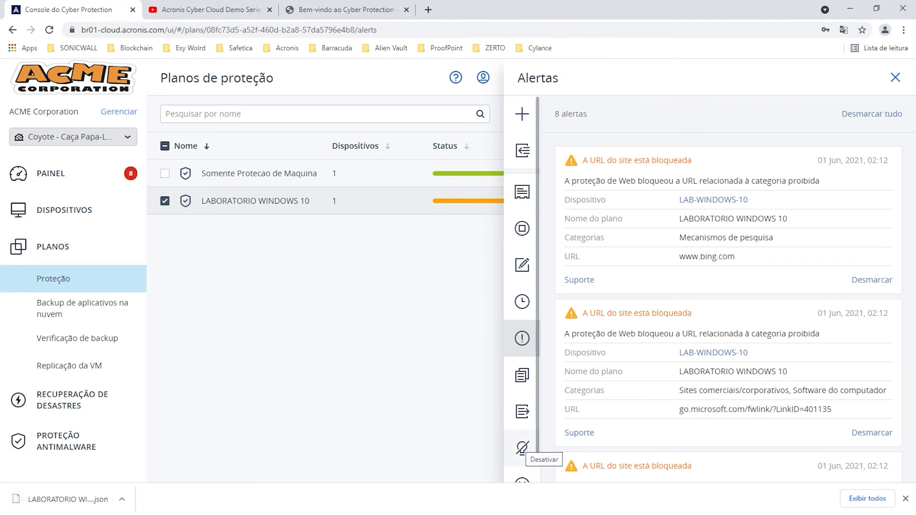
scroll(522, 448, down, 1)
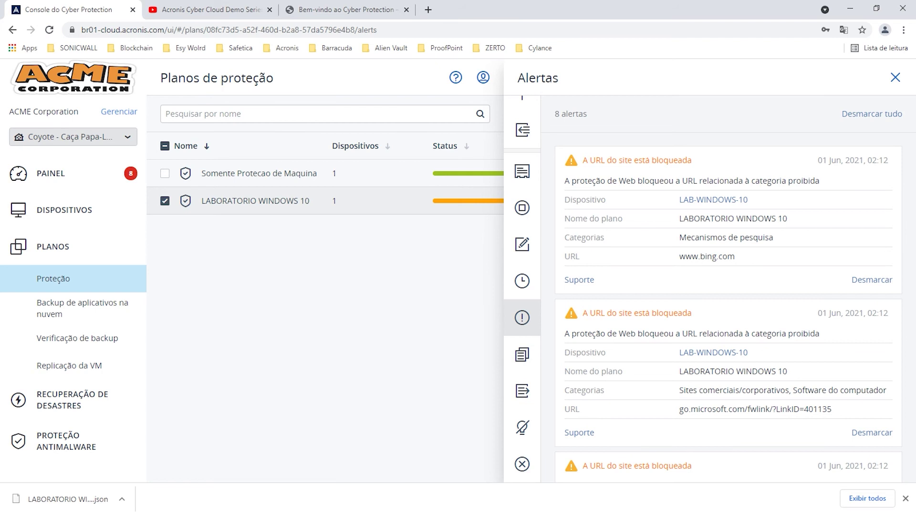
Close the plan's alerts and check the console's help options, including the documentation.
click(895, 78)
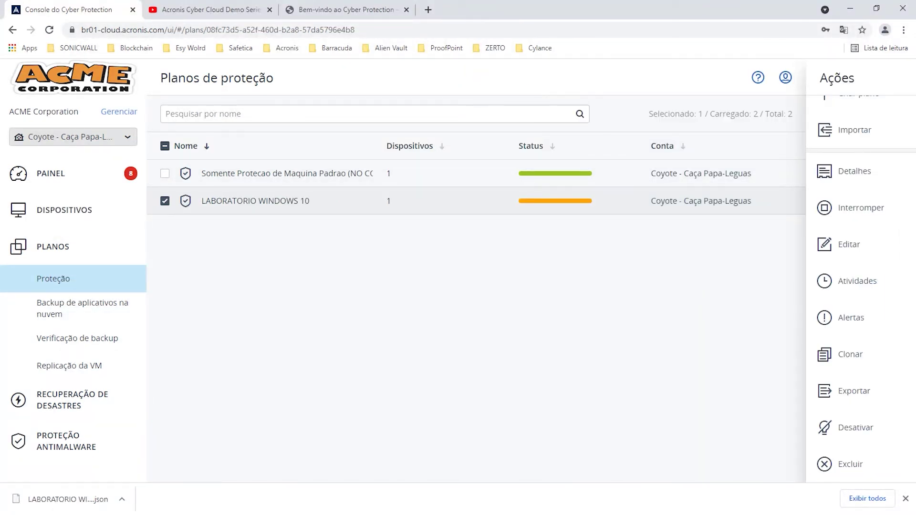
click(758, 77)
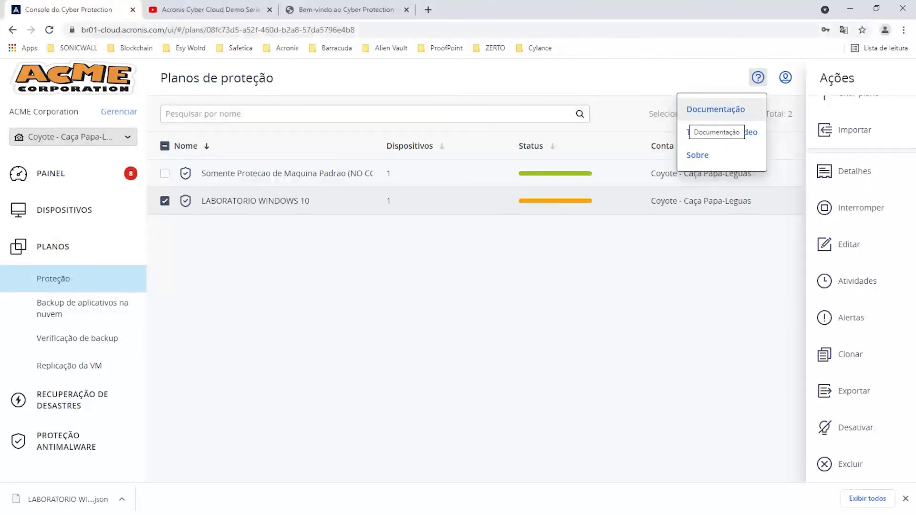
click(698, 113)
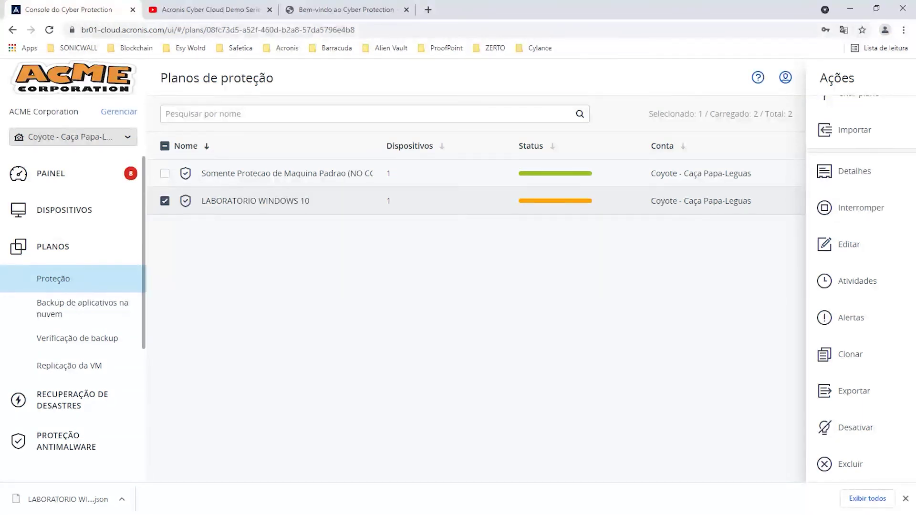
View the disaster recovery servers and the details of the recovery server LAB-WINDOWS-10.
scroll(71, 305, down, 3)
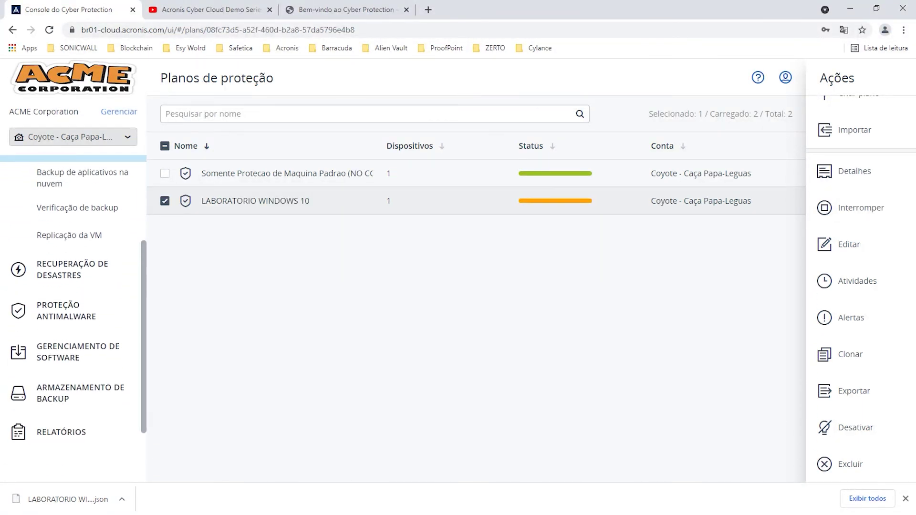
click(72, 238)
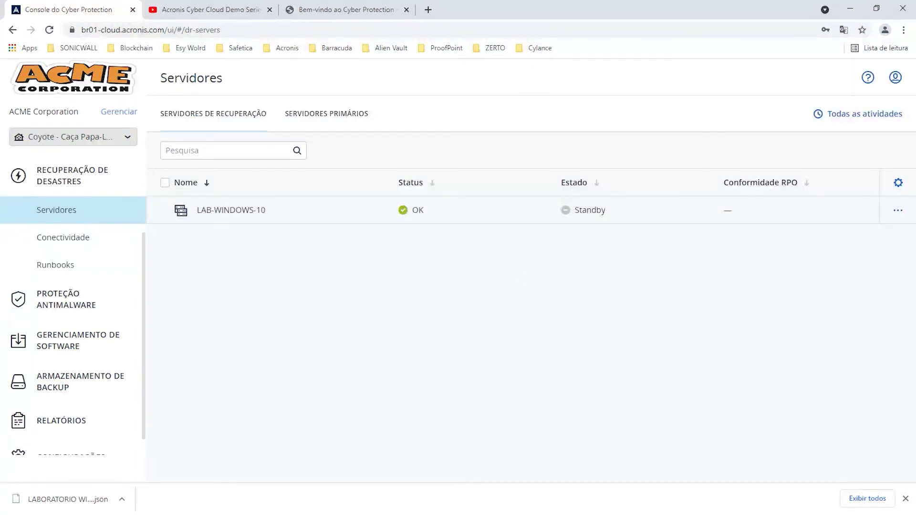
click(231, 210)
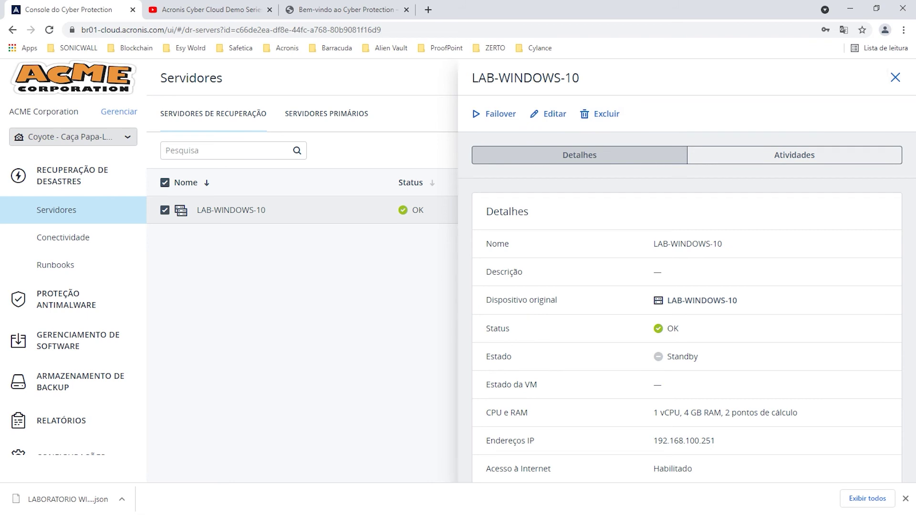
click(895, 77)
click(231, 210)
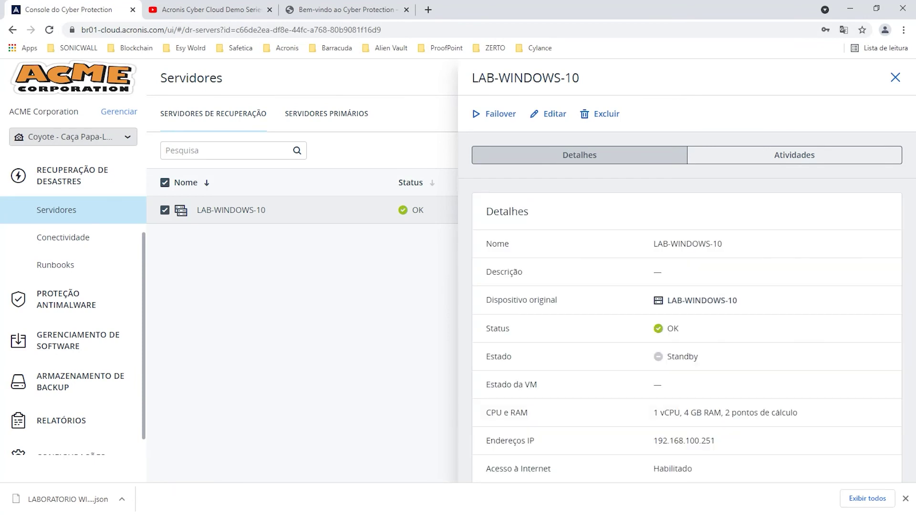
View the disaster recovery connectivity and runbooks, and the antimalware quarantine and list of allowed files.
click(62, 237)
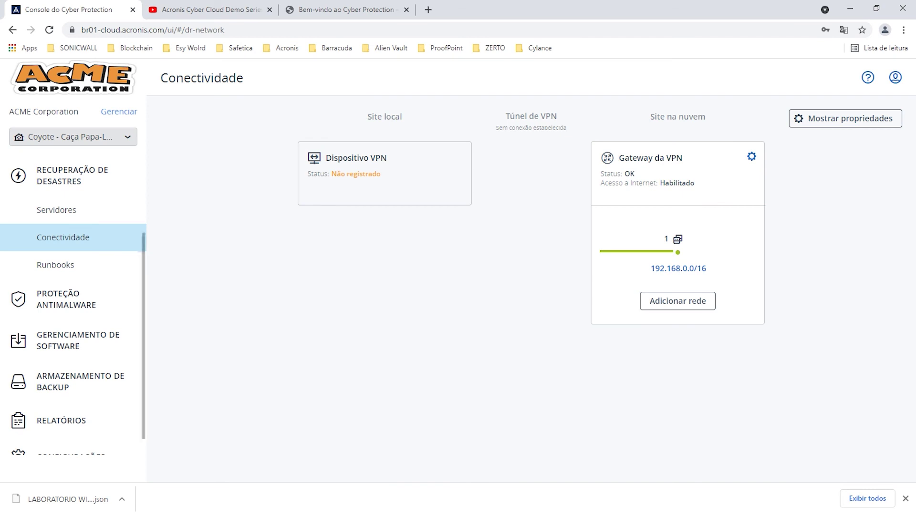
click(55, 265)
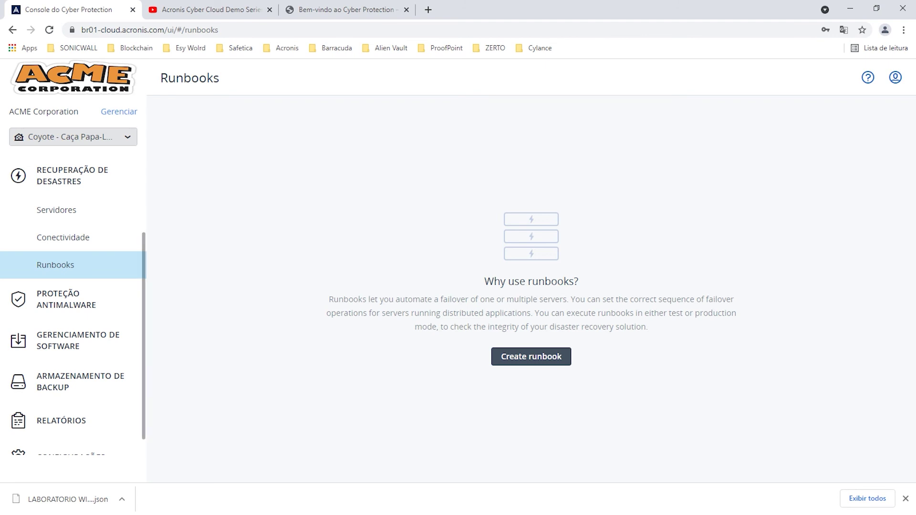
click(67, 299)
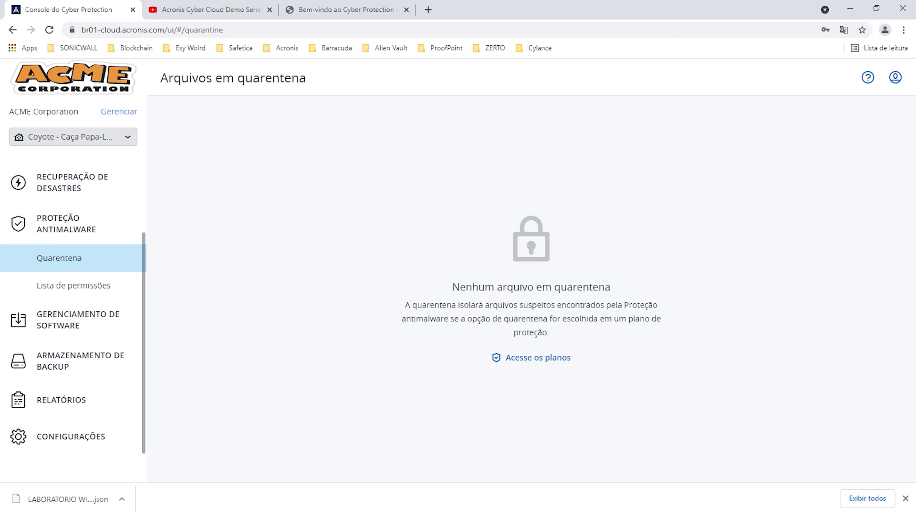
click(73, 285)
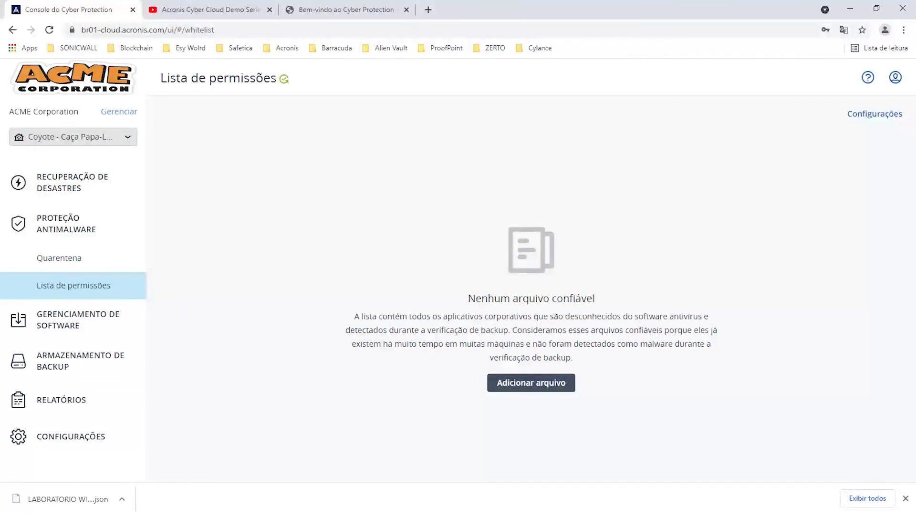
Examine the software patches list and the approval status options for the Google Chrome patch, keeping "Não definido".
click(78, 320)
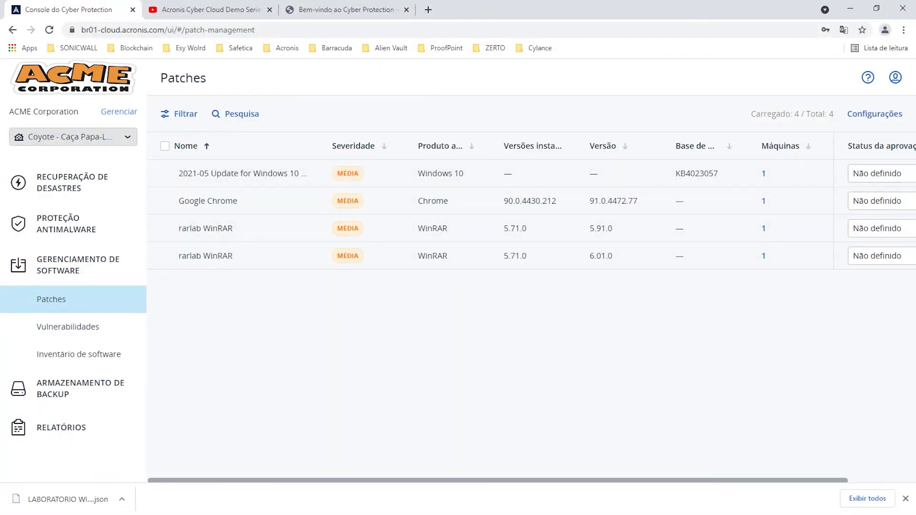
scroll(531, 200, right, 3)
scroll(531, 200, left, 3)
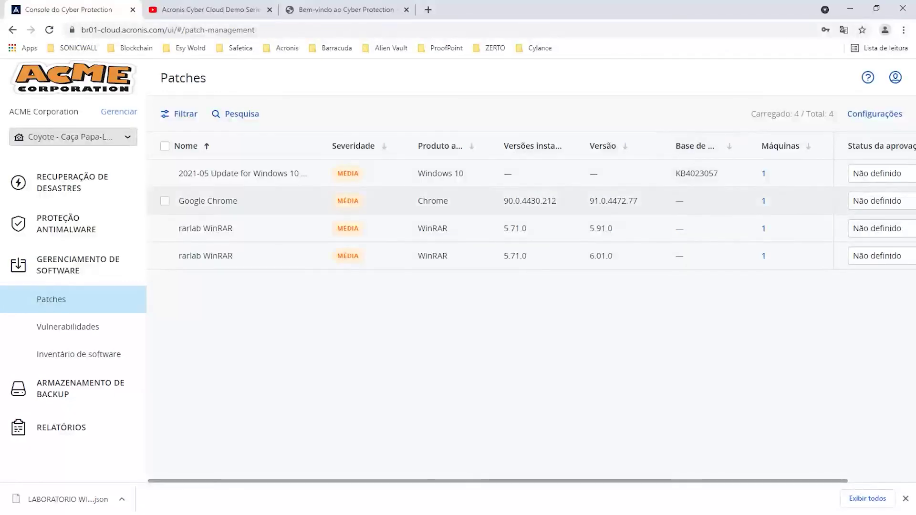
scroll(532, 308, right, 3)
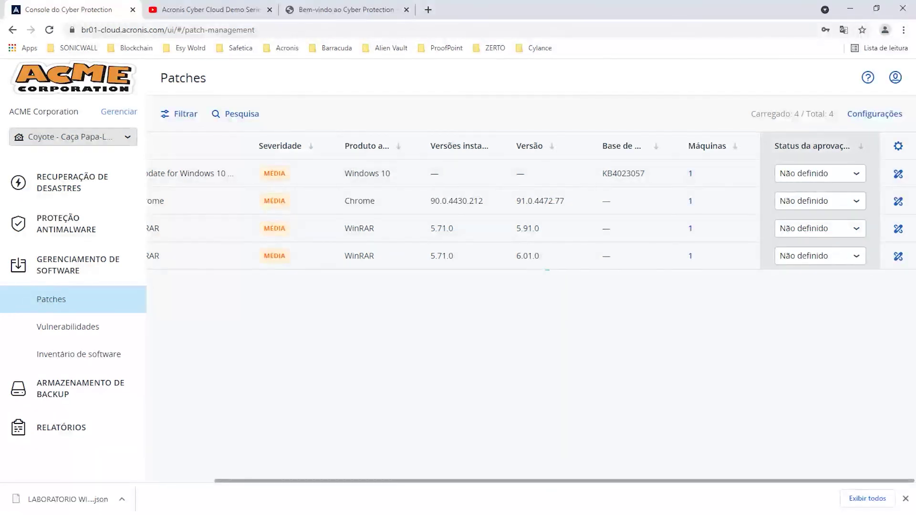
click(820, 200)
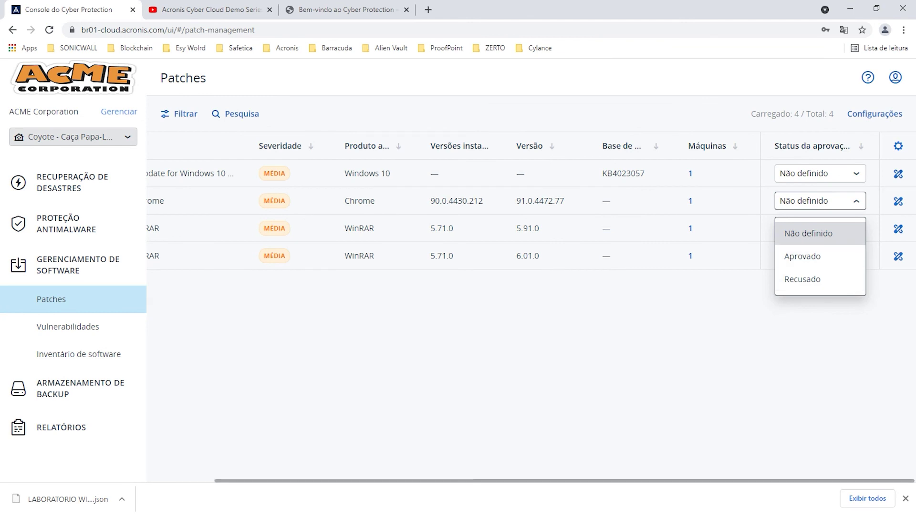
click(808, 234)
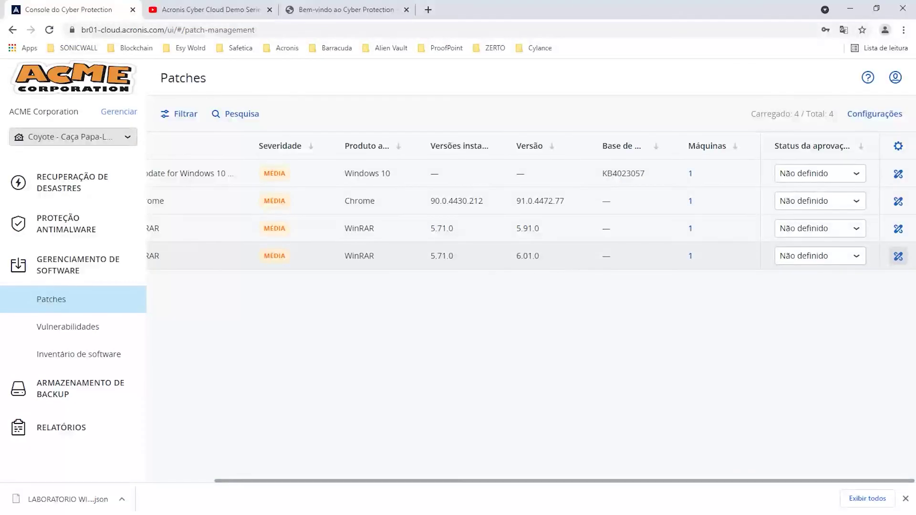
Review the installation options for the WinRAR 6.01.0 patch, including the target machine and restart choices, and close without installing.
click(898, 256)
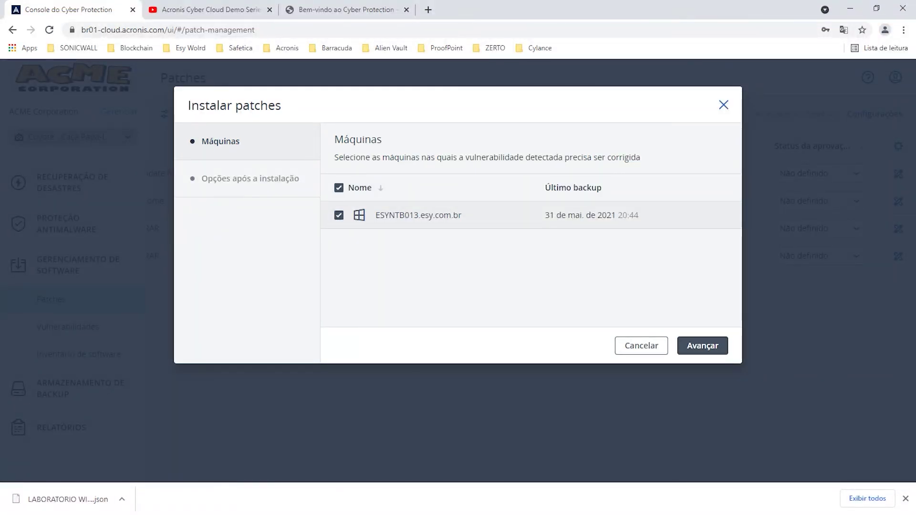
click(702, 345)
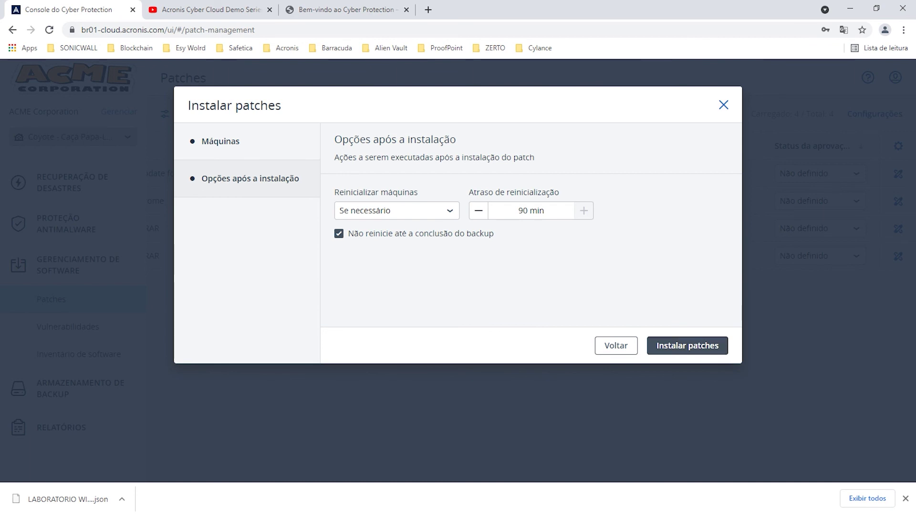
click(396, 211)
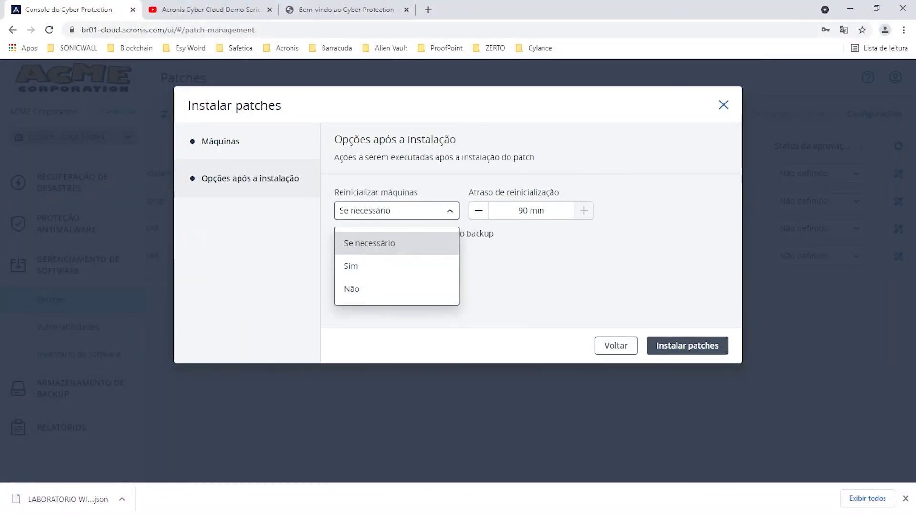
key(Escape)
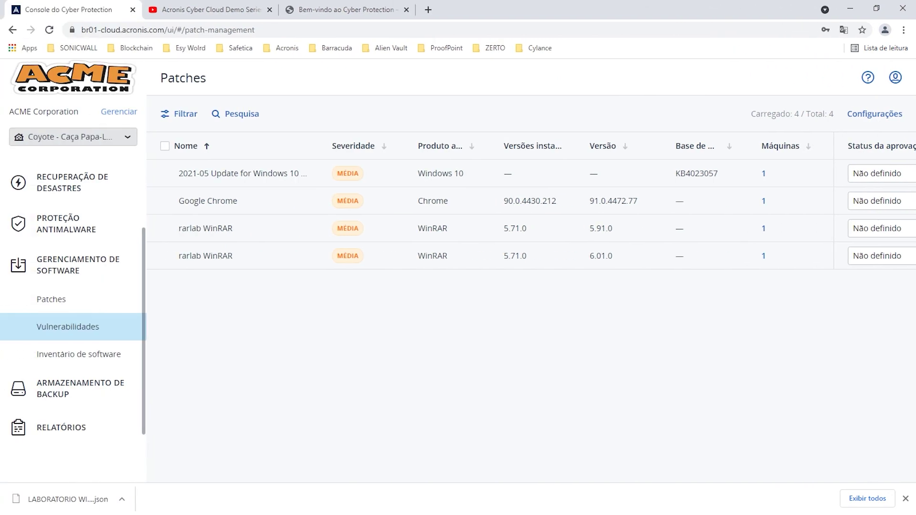
View the software management vulnerabilities and the software inventory of the devices.
click(67, 326)
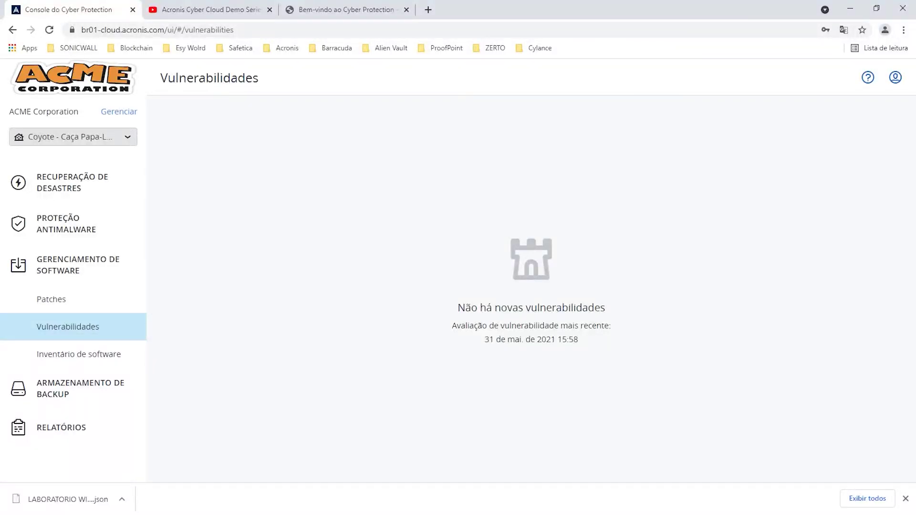
click(78, 355)
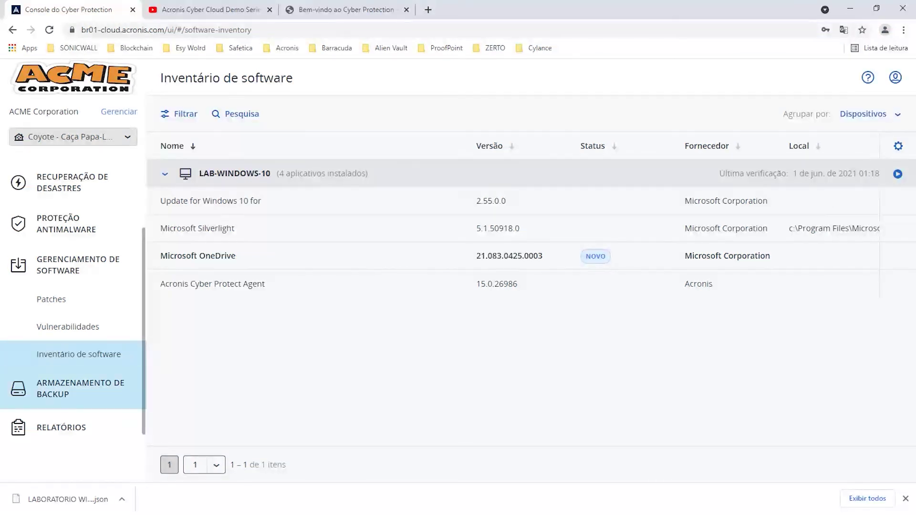
View the backup storage locations and the folder types available for adding a location, without adding one, and dismiss the browser's downloads bar.
click(80, 388)
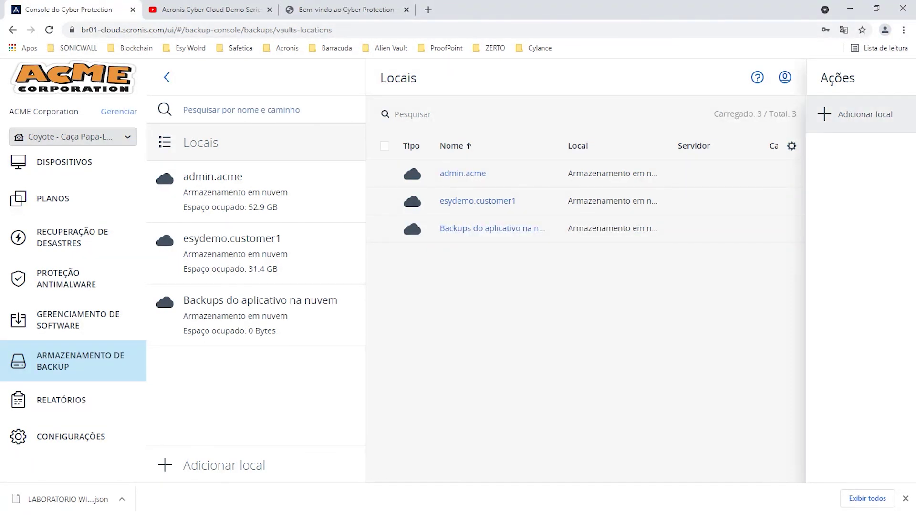
click(864, 117)
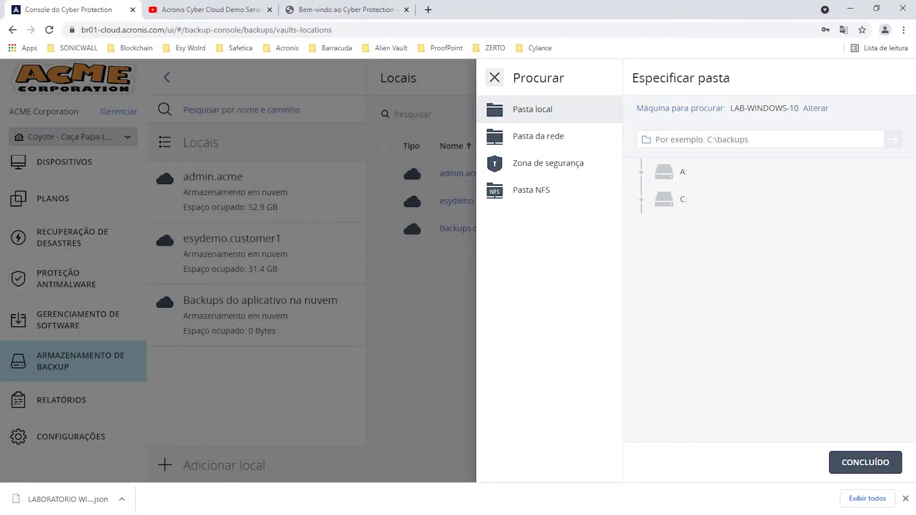
key(Escape)
click(904, 497)
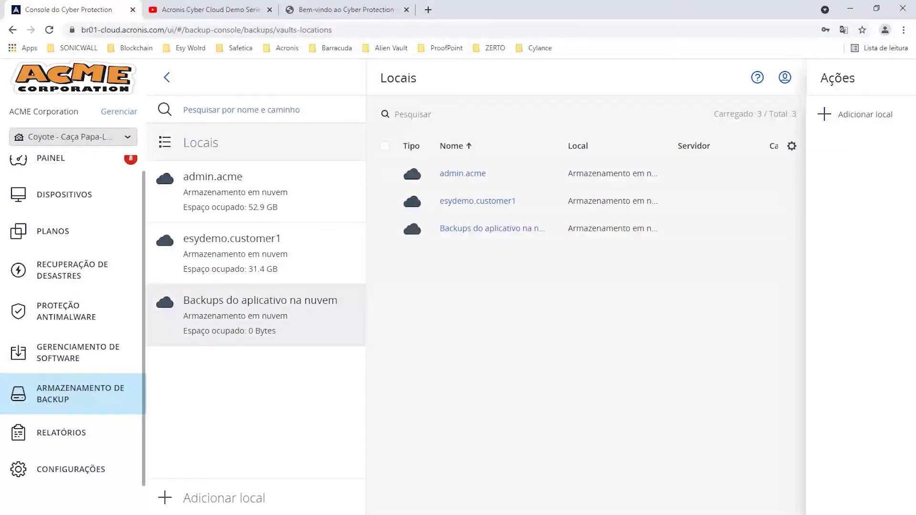
Examine the Alertas report down to its alert history, and look through the list of available reports.
click(61, 432)
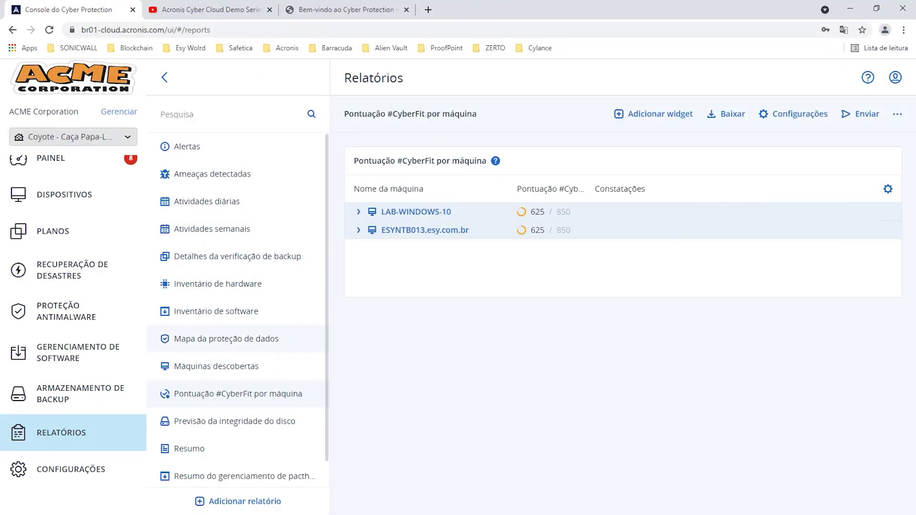
click(187, 146)
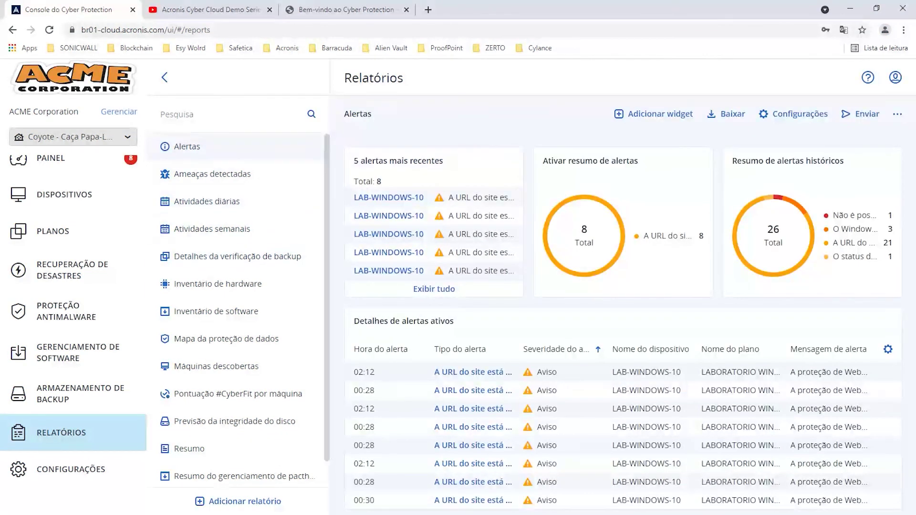
scroll(622, 334, down, 5)
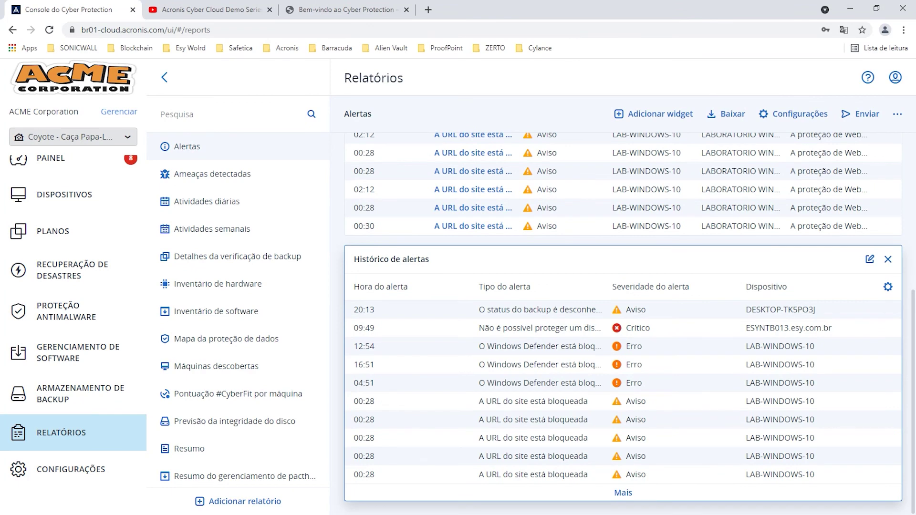
scroll(622, 334, up, 5)
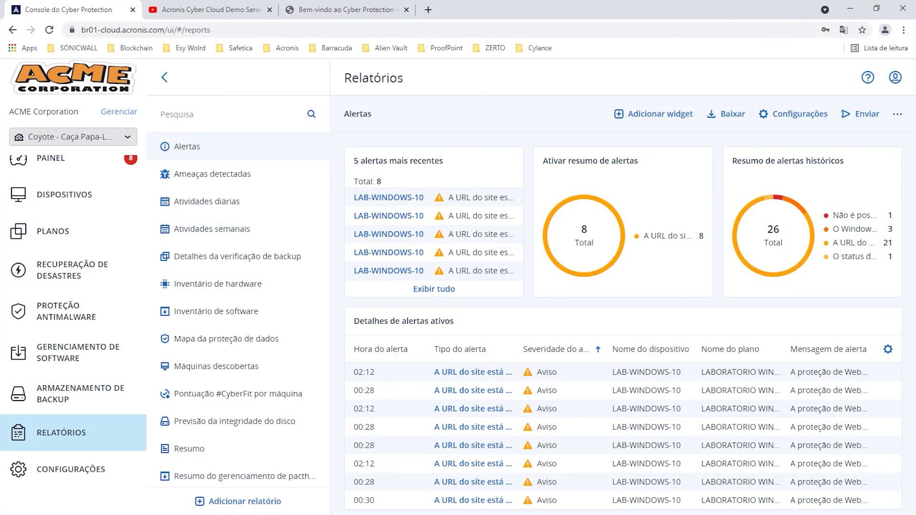
scroll(229, 296, down, 1)
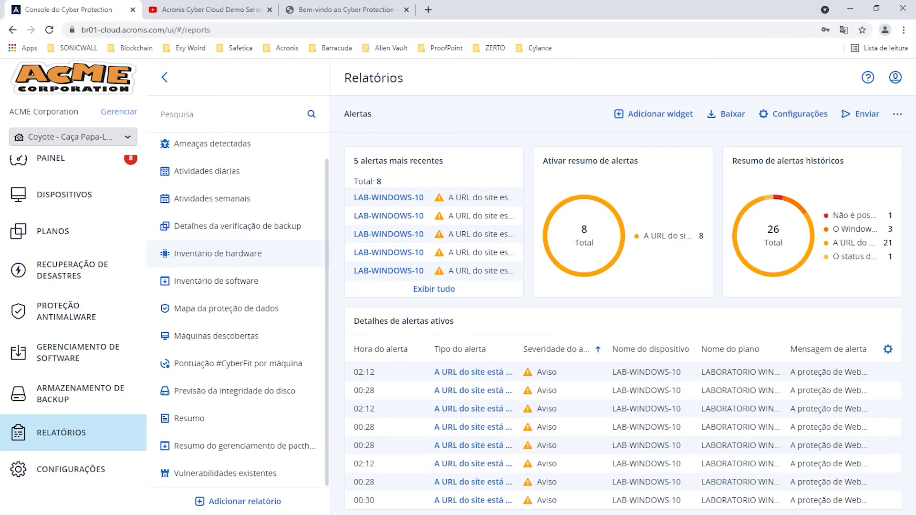
scroll(229, 310, up, 1)
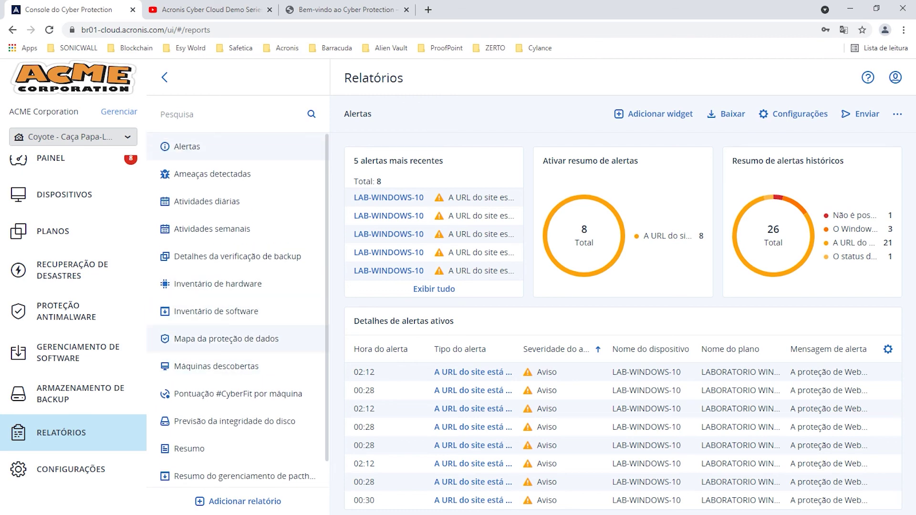
View the credentials store and the protection definitions update schedule, checking the run interval choices while keeping 3 hours.
click(71, 469)
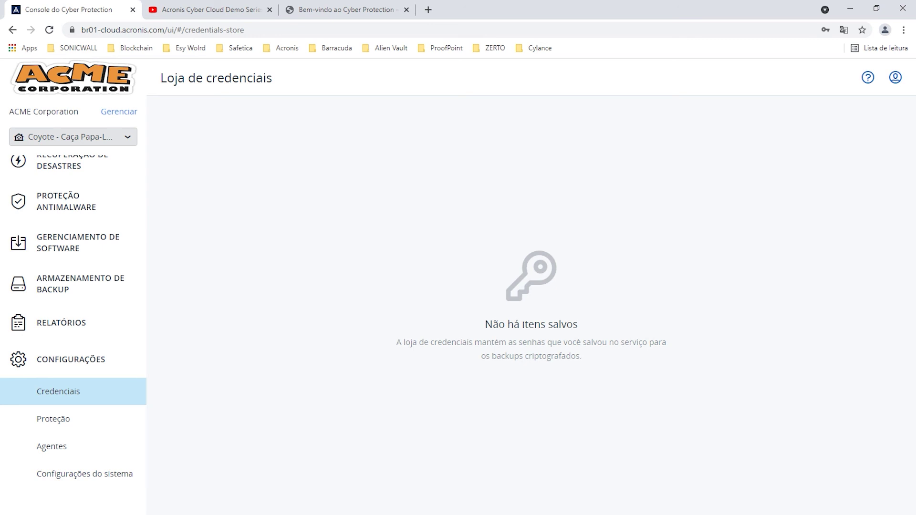
click(53, 419)
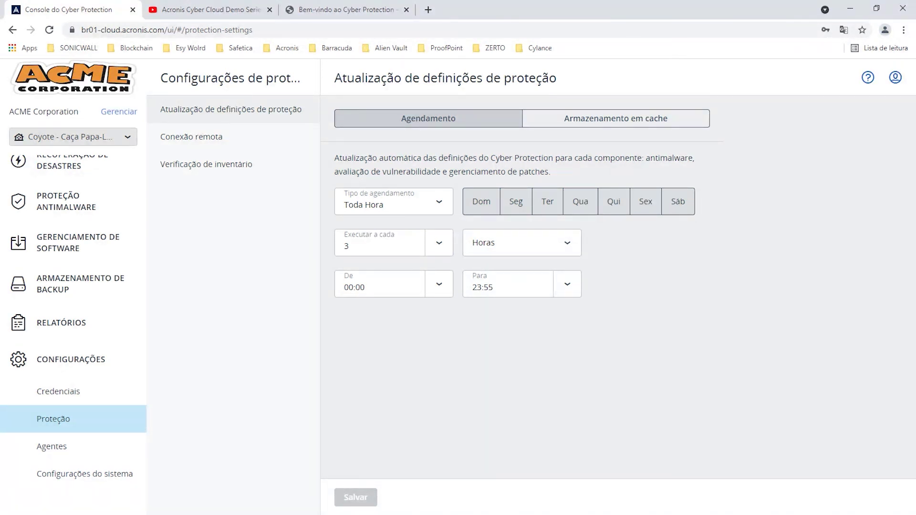
click(439, 242)
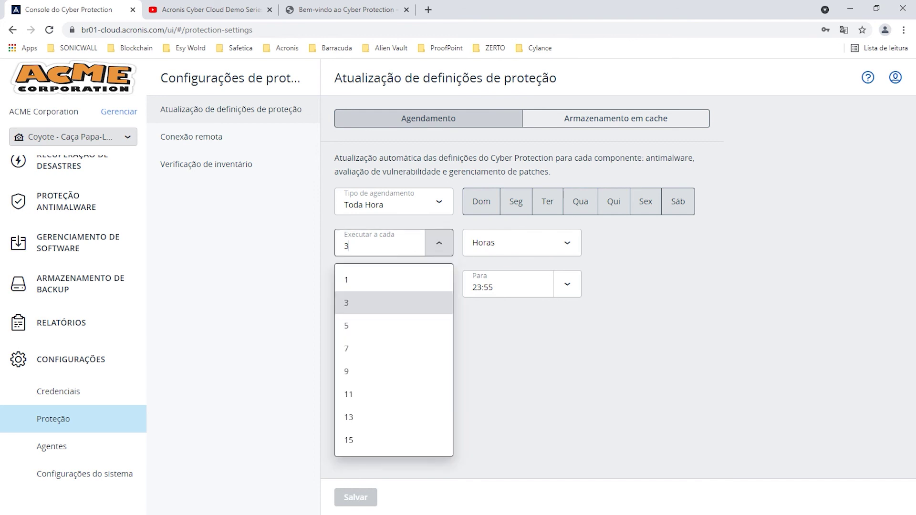
key(Escape)
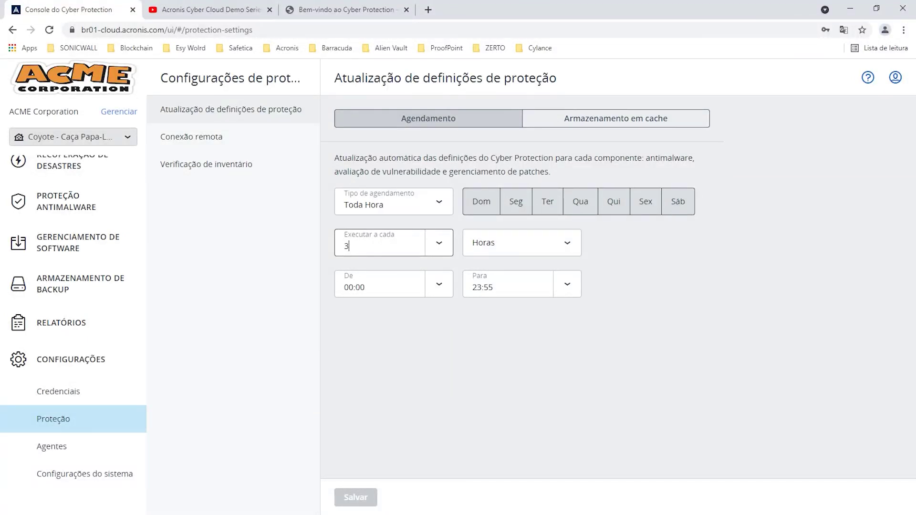
Select all agents to view their available actions, and view the default backup options in the system settings.
click(52, 446)
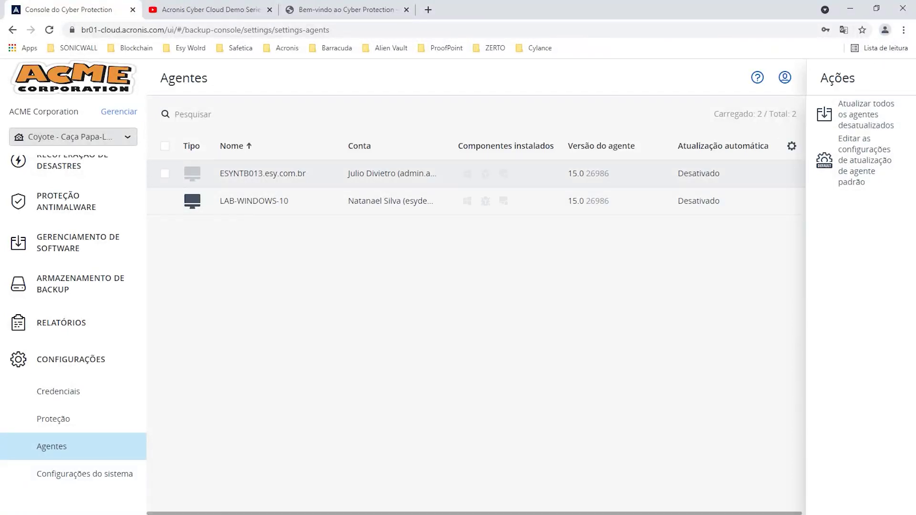
click(165, 145)
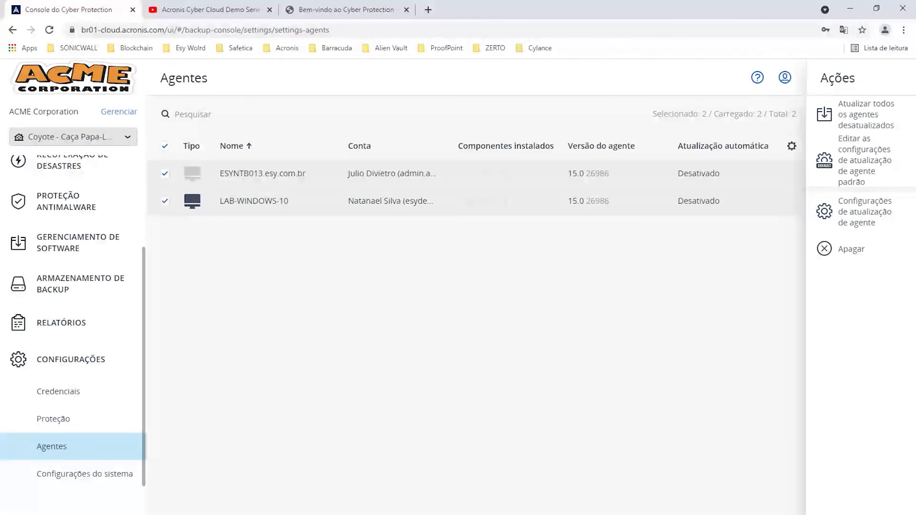
click(84, 474)
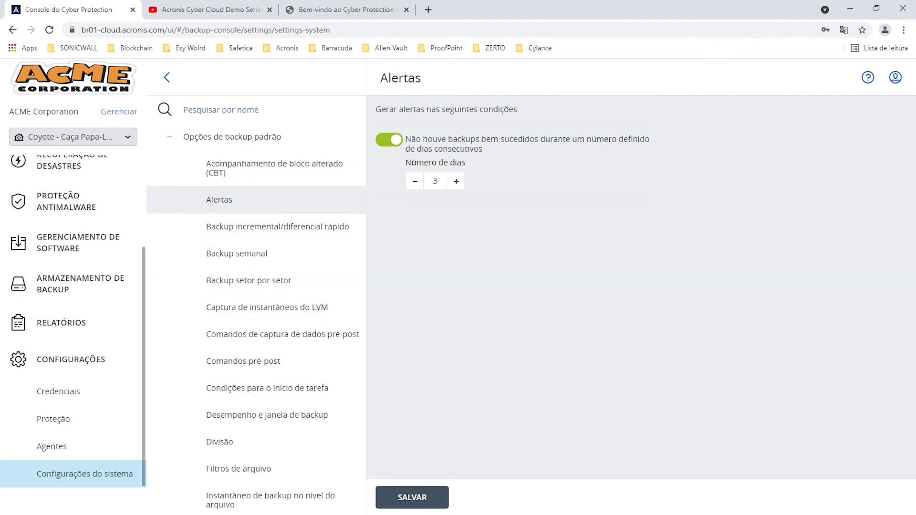
scroll(71, 320, up, 3)
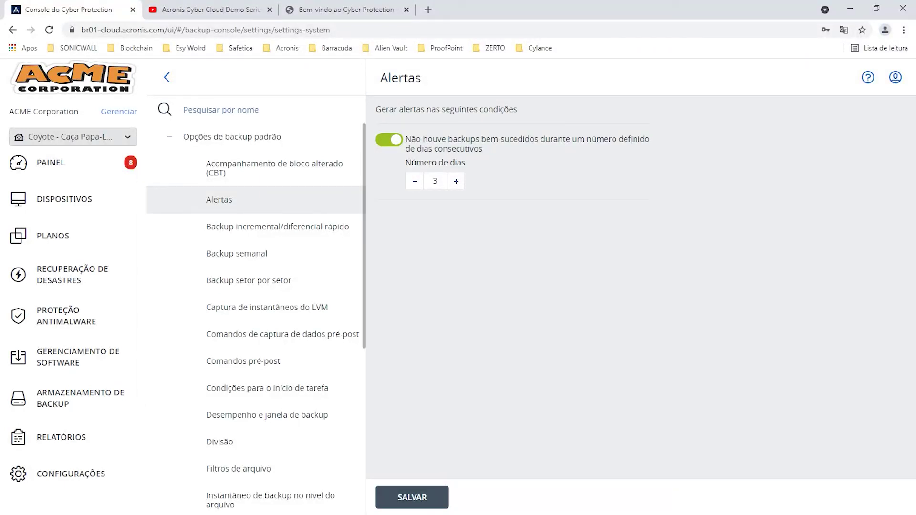
scroll(258, 362, down, 2)
scroll(257, 362, up, 2)
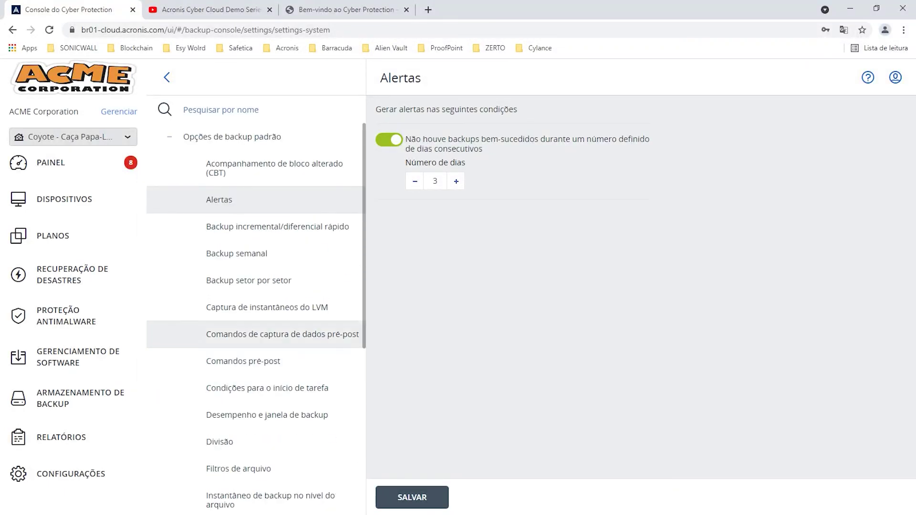